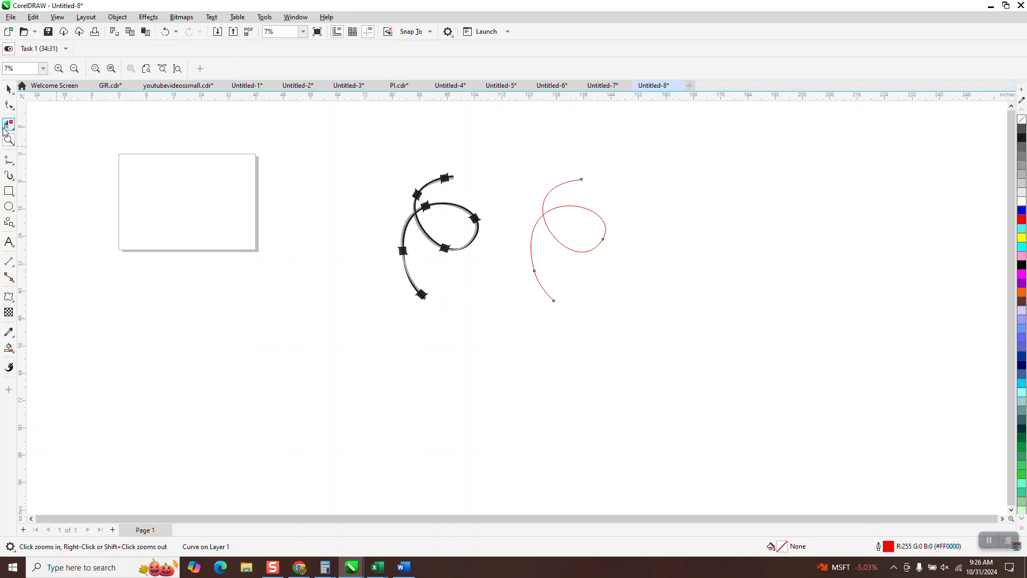
left_click_drag(495, 177, 720, 327)
scroll(455, 252, "down", 1)
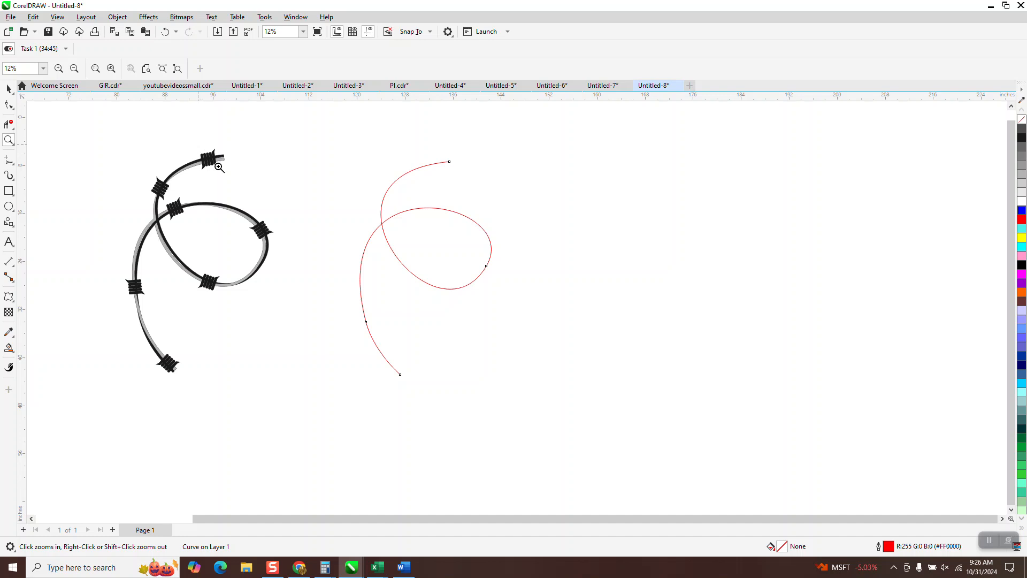
scroll(219, 167, "up", 5)
scroll(385, 211, "down", 3)
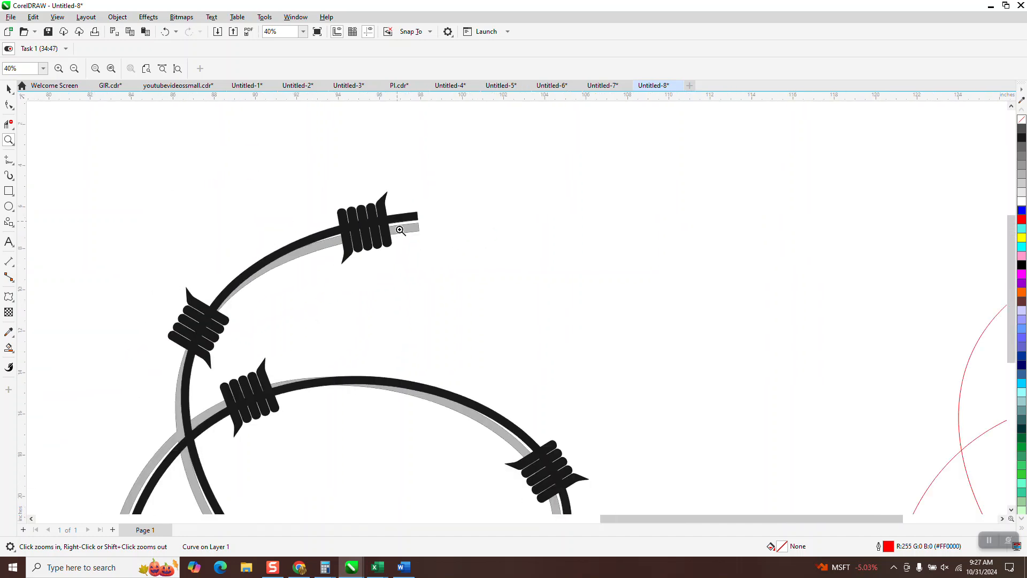
scroll(400, 230, "down", 5)
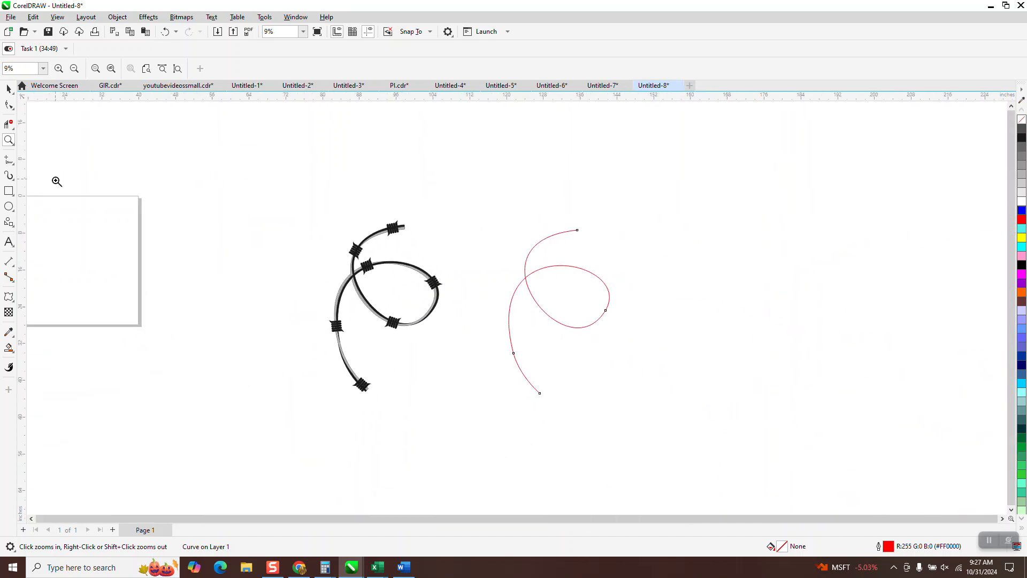
Step: Draw a horizontal 2-point line about 67.6 inches long above the red loop curve and move it down closer to the curve
left_click(14, 165)
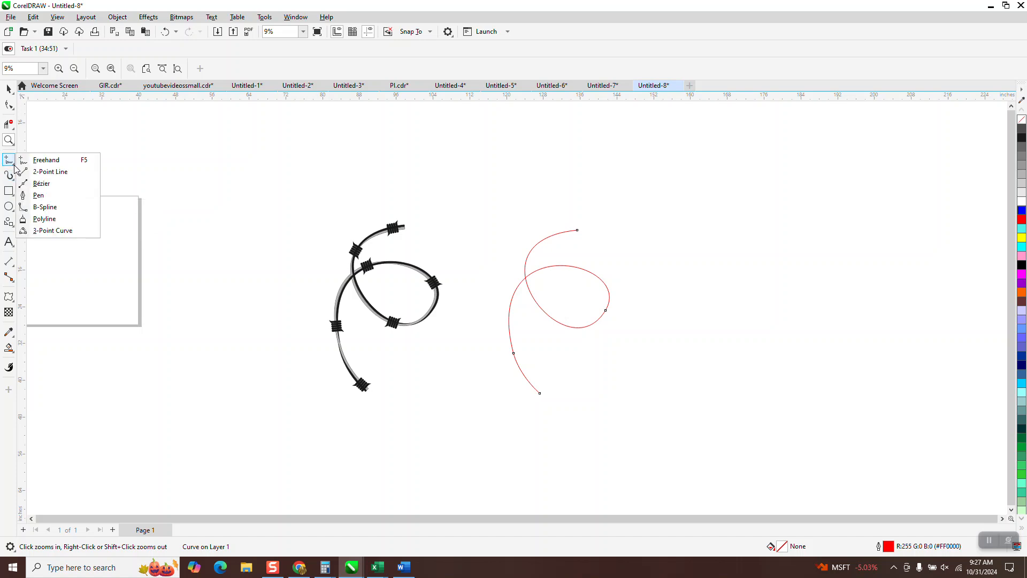
left_click(49, 171)
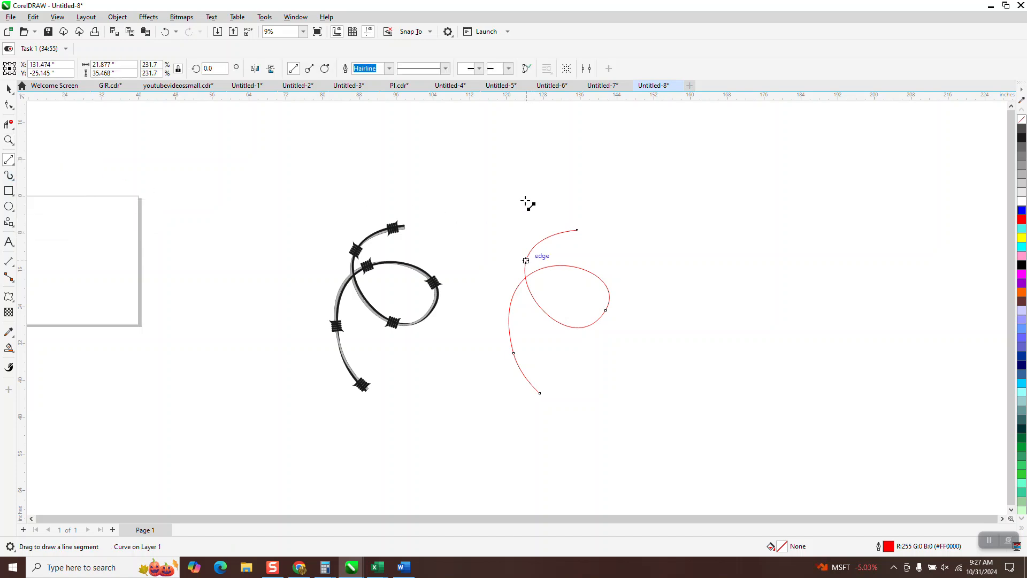
left_click_drag(504, 138, 814, 140)
left_click(9, 88)
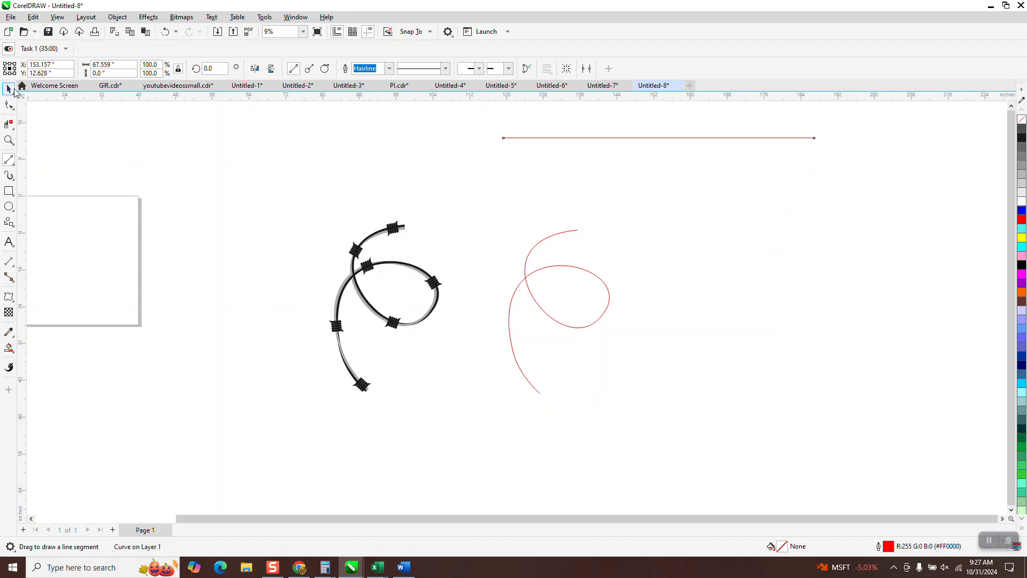
left_click_drag(656, 146, 636, 185)
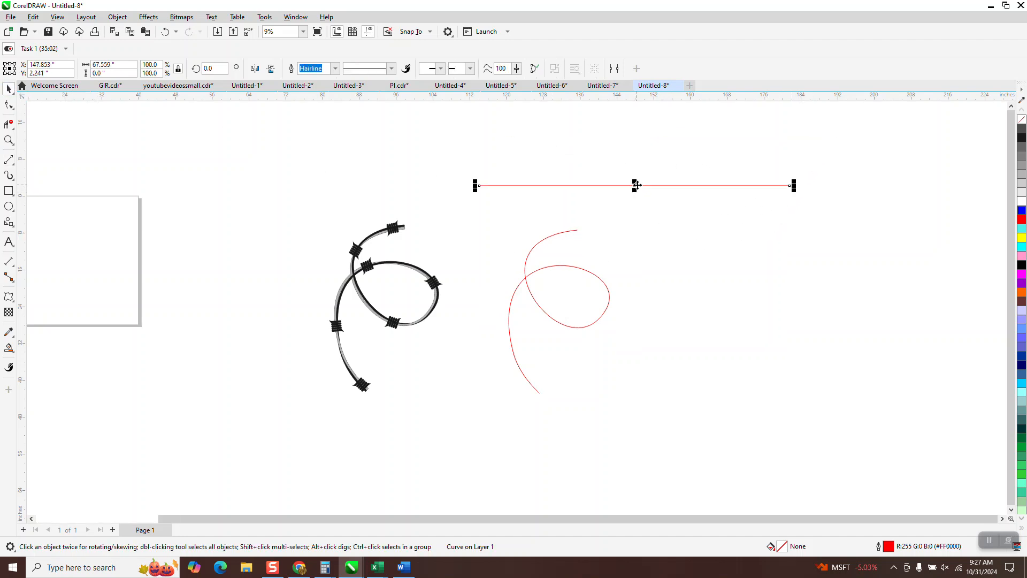
Step: Apply a smooth zipper distortion with a frequency of 4 to the horizontal line
left_click(12, 298)
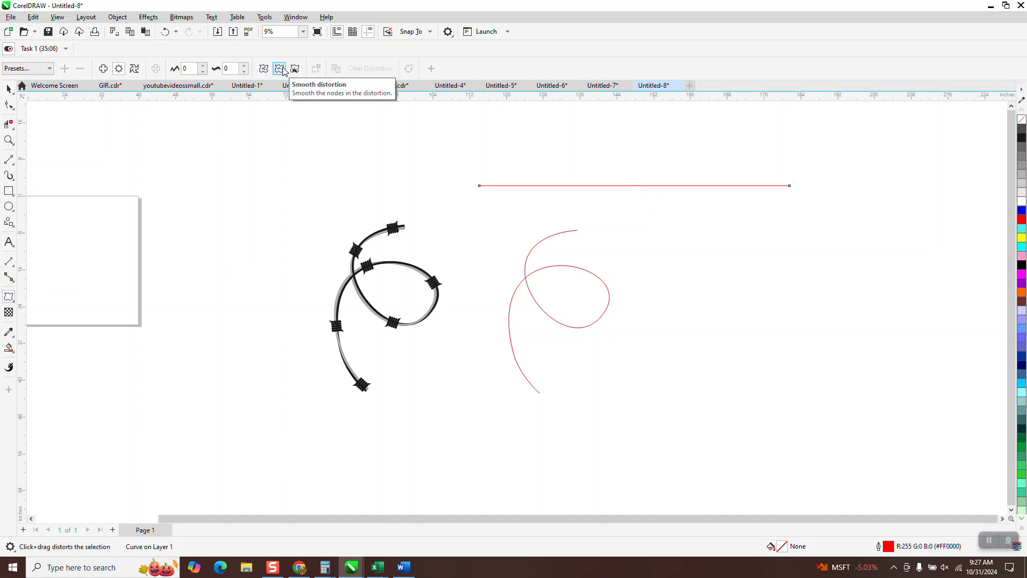
left_click(280, 68)
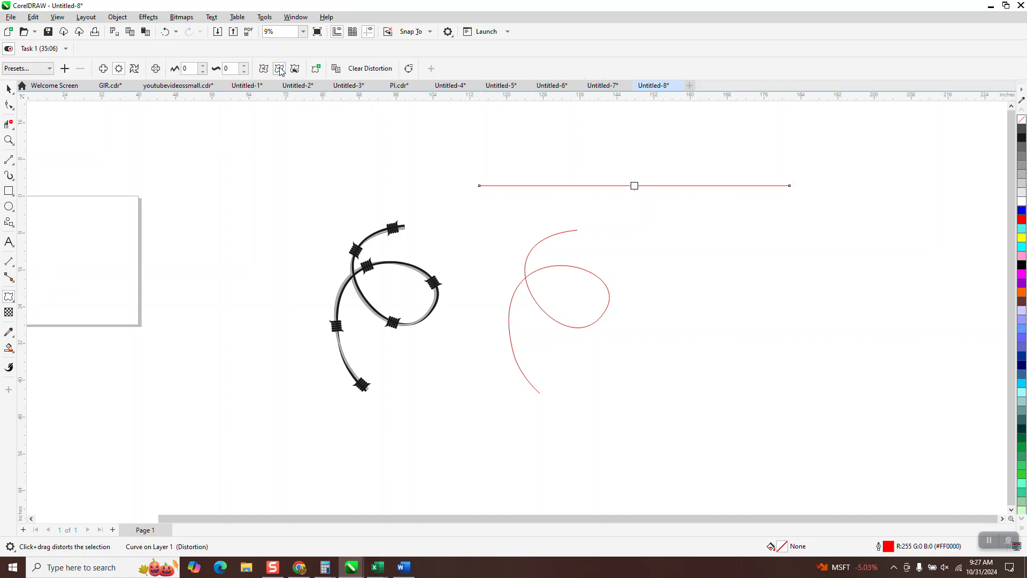
left_click(245, 66)
left_click(245, 66)
left_click(245, 67)
left_click(11, 107)
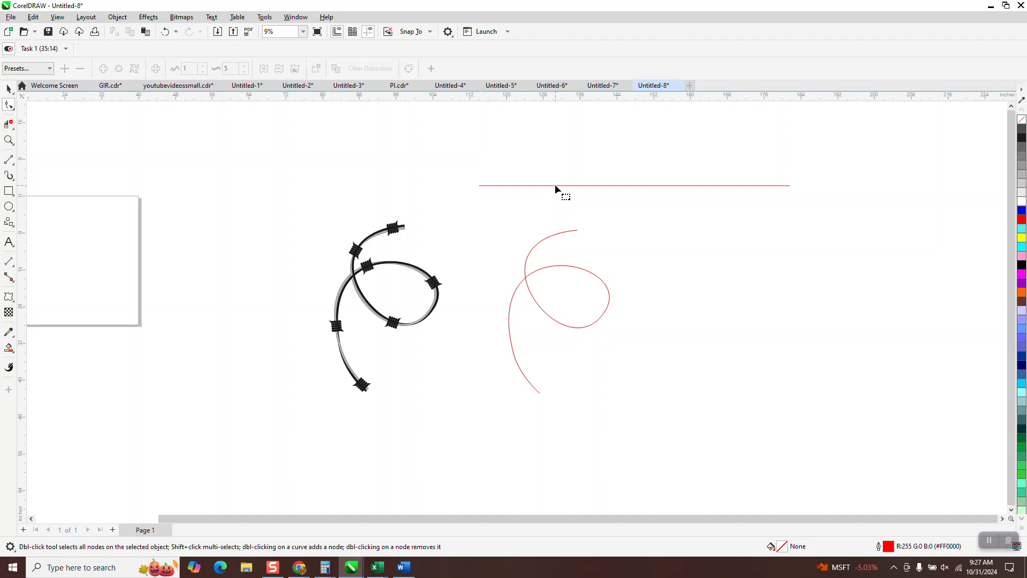
left_click(9, 297)
left_click(544, 186)
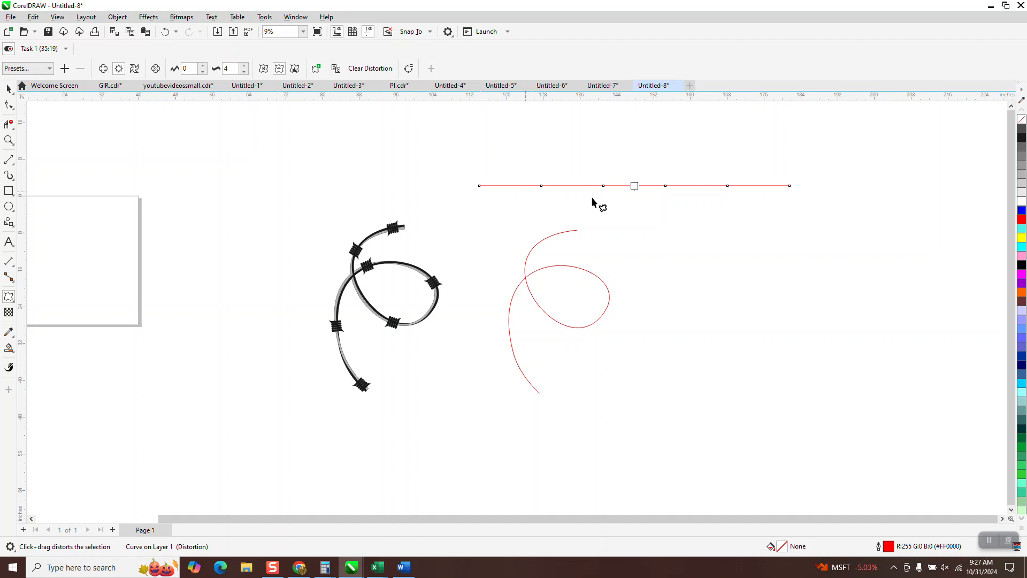
Step: Set the line's zipper distortion amplitude to 6
left_click(203, 66)
left_click(203, 66)
left_click(203, 66)
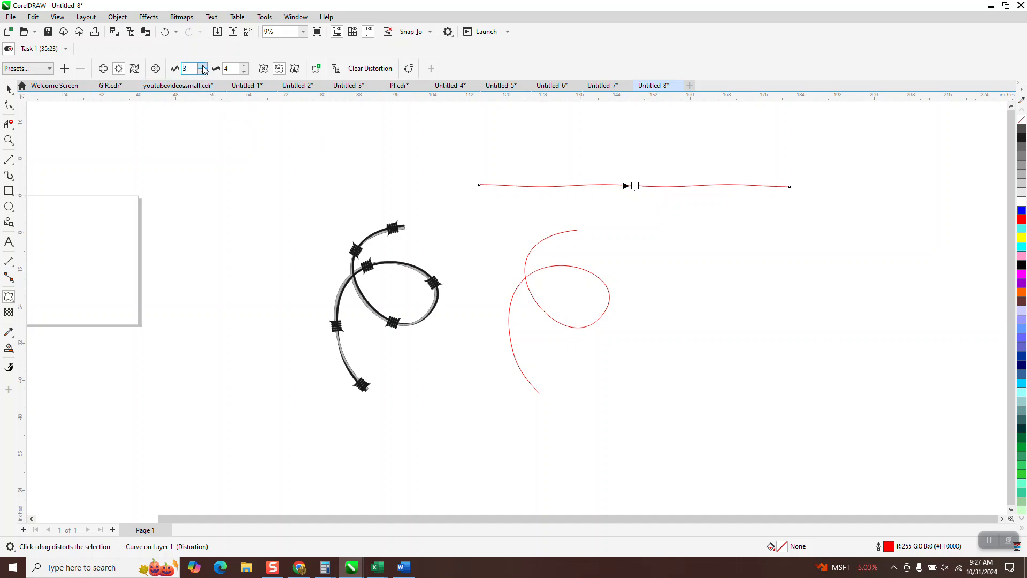
left_click(202, 67)
left_click(203, 66)
left_click(203, 66)
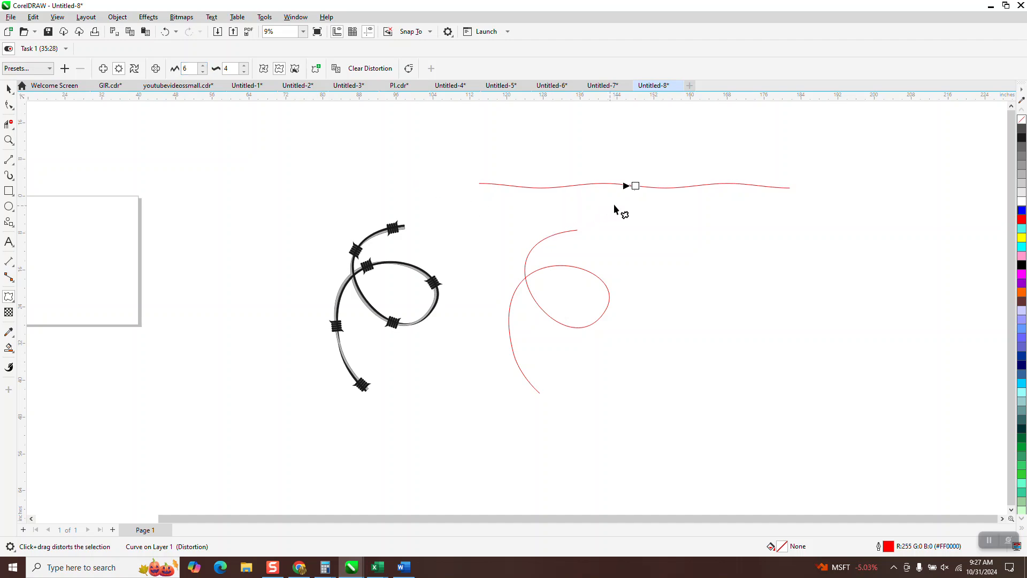
Step: Set the wavy line's outline width to 0.333 in
left_click(9, 88)
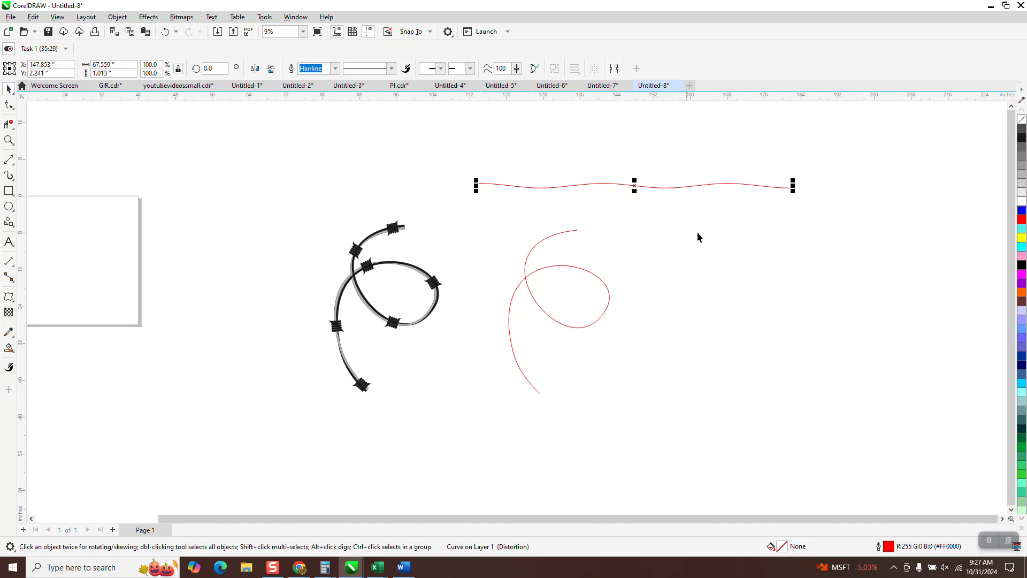
left_click(335, 68)
left_click(323, 169)
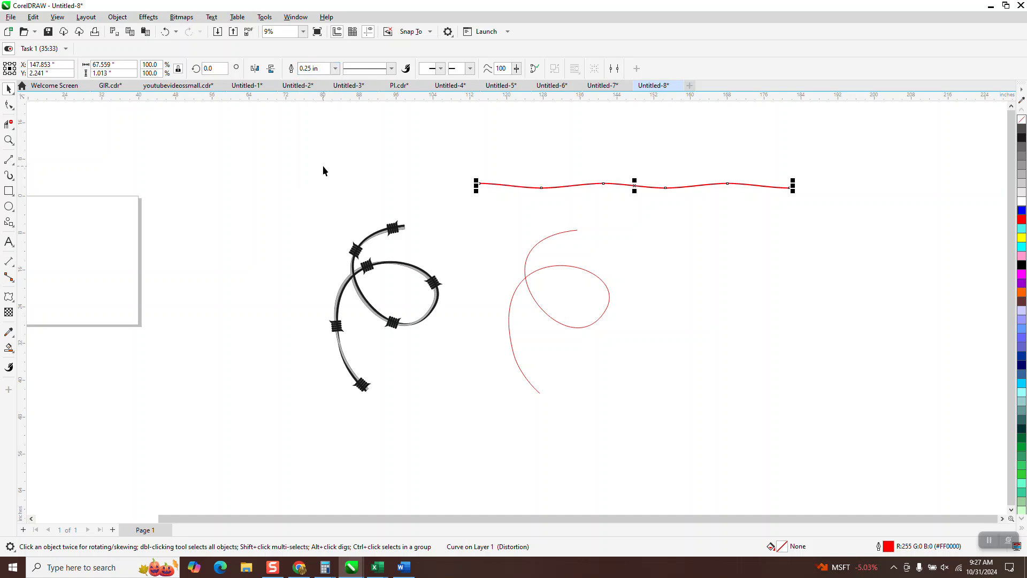
left_click(335, 68)
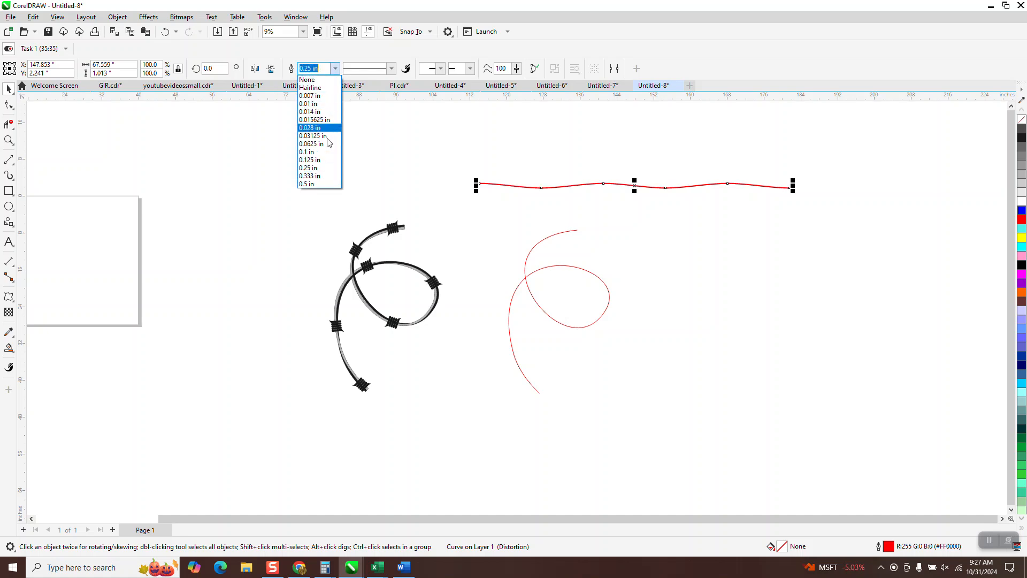
left_click(319, 176)
Step: Convert the wavy line's outline to an object and give it no fill and a dark grey #4D4D4D outline
left_click(9, 140)
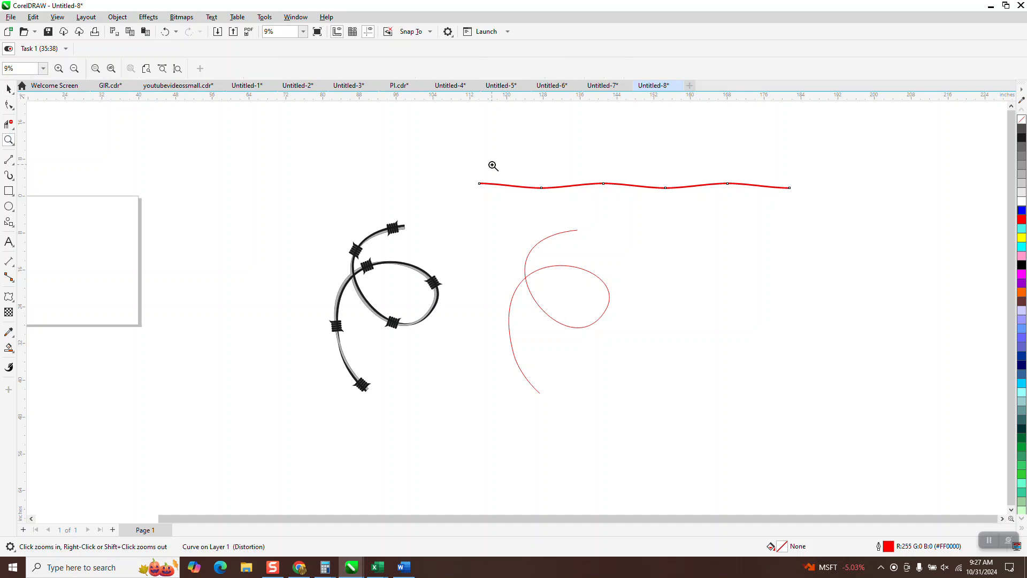
left_click_drag(459, 167, 876, 273)
left_click(8, 89)
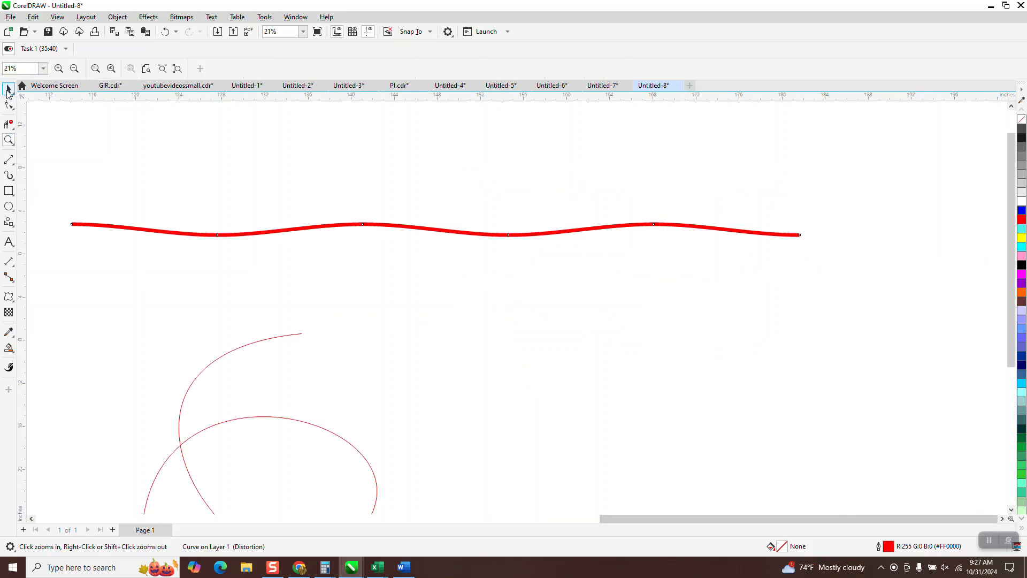
left_click(120, 17)
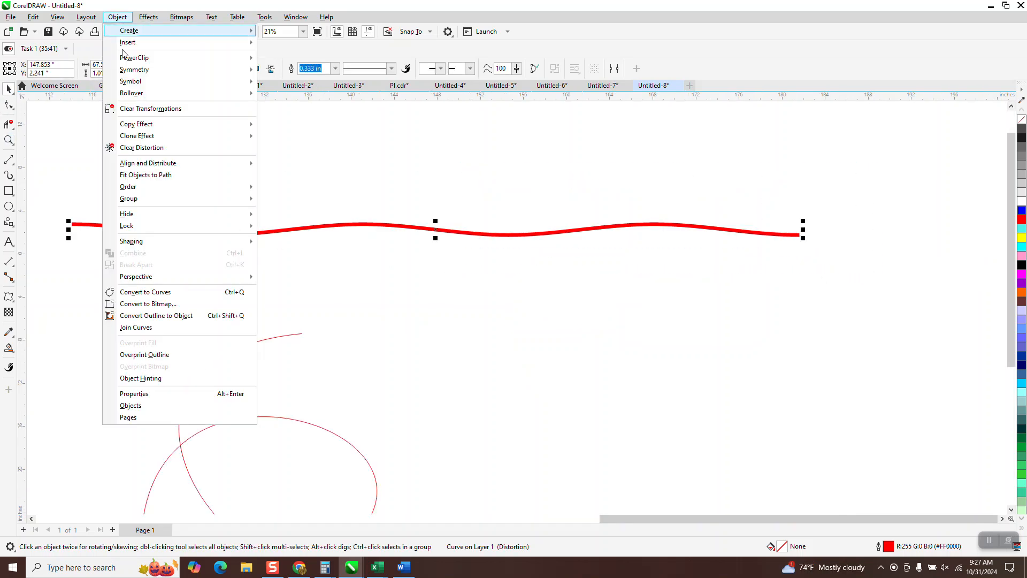
left_click(165, 316)
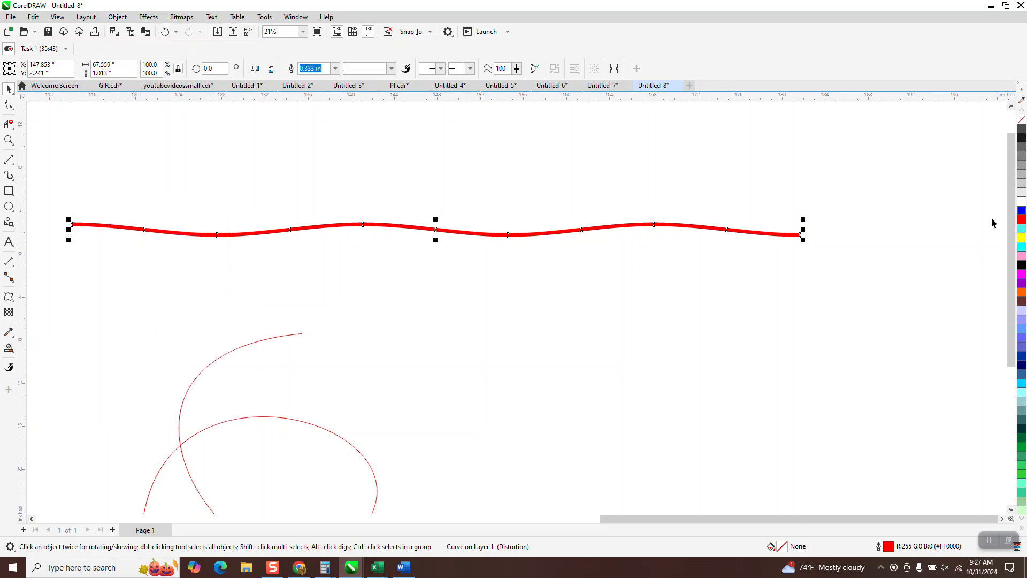
left_click(1022, 121)
right_click(1022, 130)
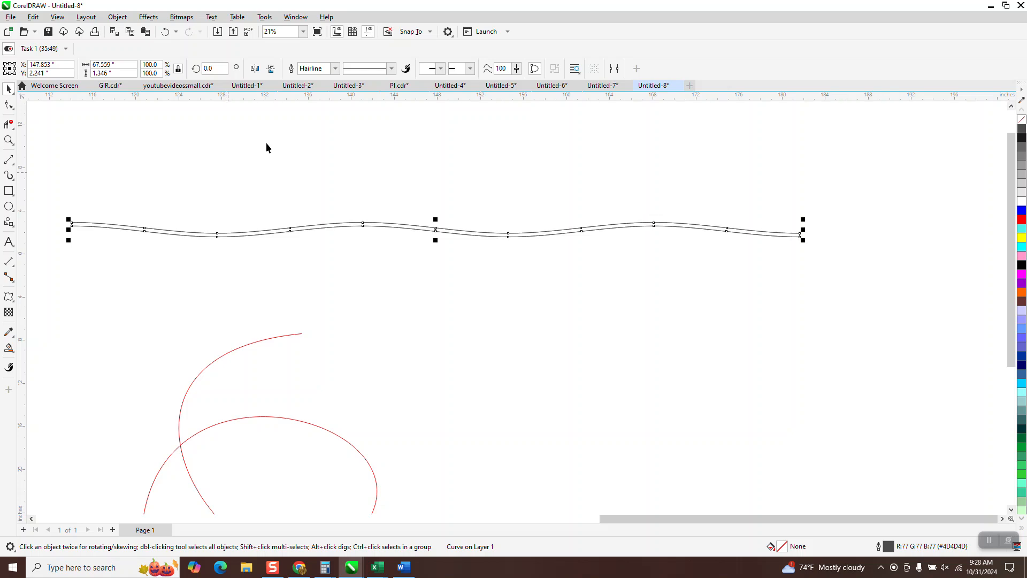
Step: Duplicate the wavy strip in place and mirror the copy vertically to make two intertwined strands
left_click(271, 68)
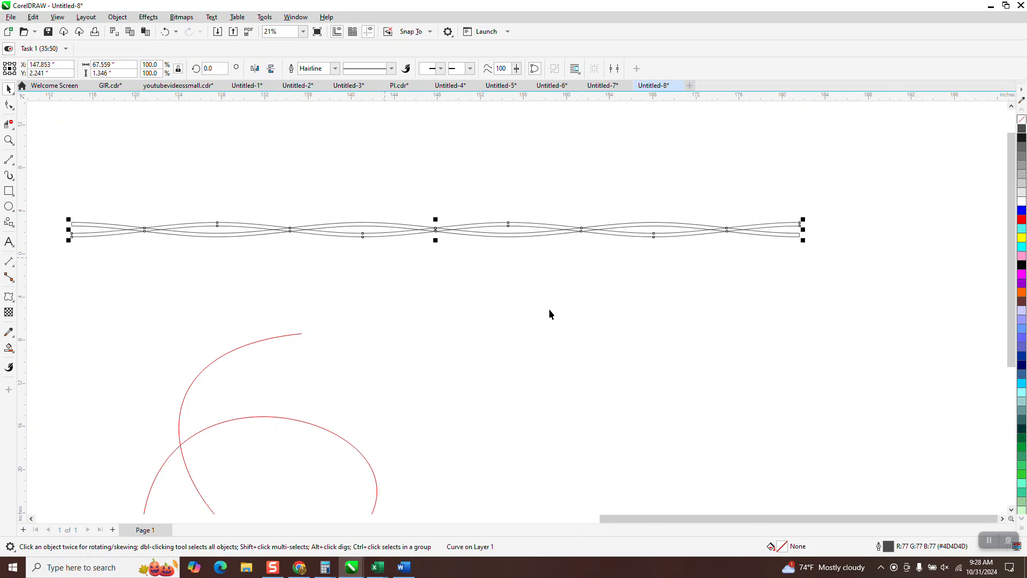
scroll(590, 283, "down", 2)
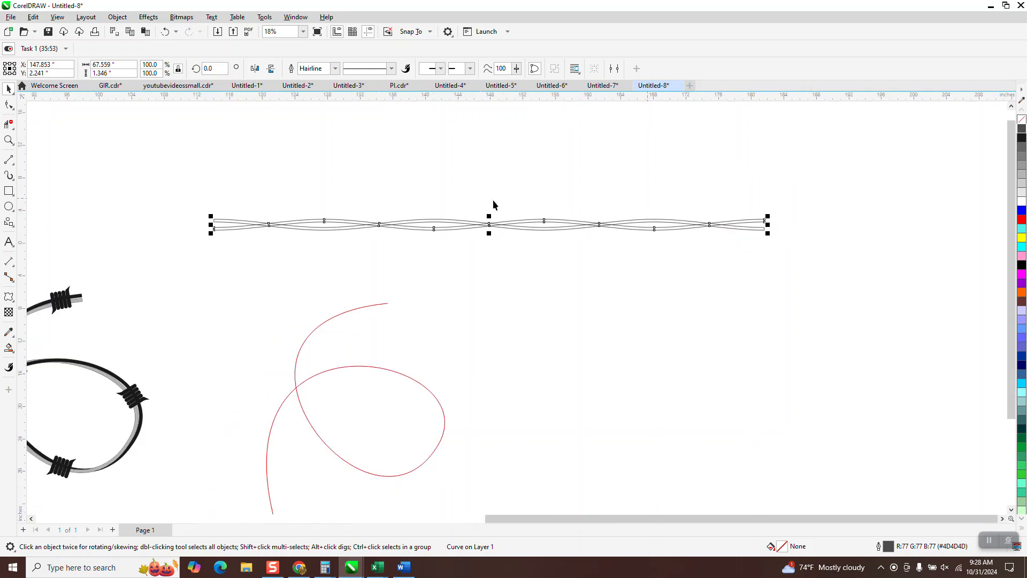
left_click(9, 141)
left_click_drag(214, 207, 644, 269)
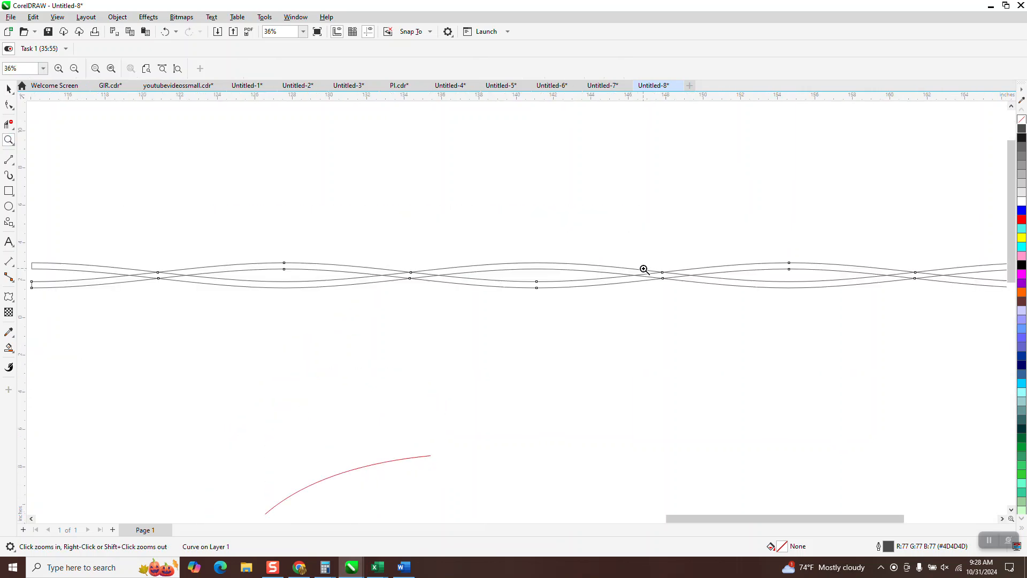
scroll(273, 258, "down", 3)
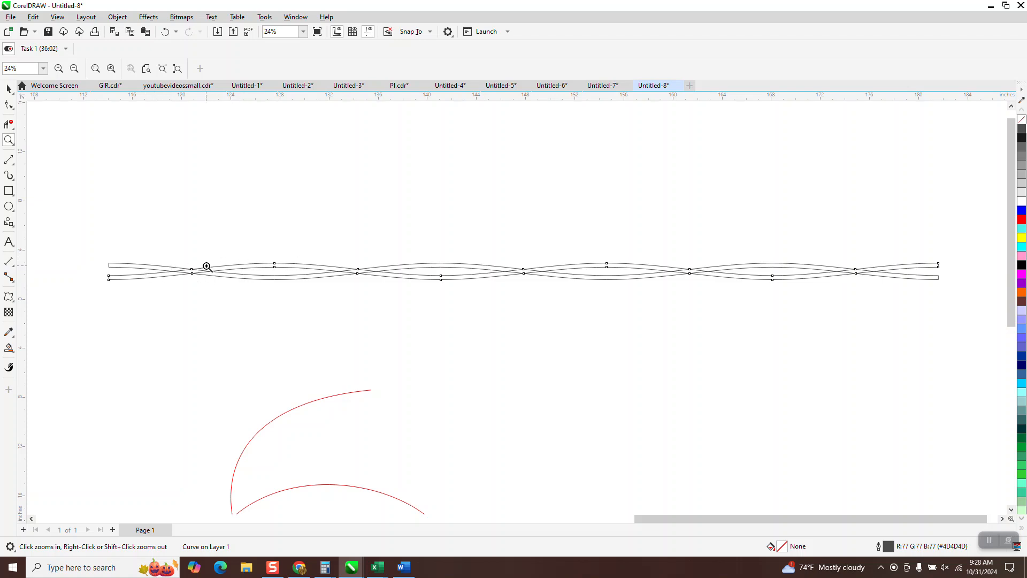
Step: Delete the overlapping segments of one strand at the first three crossings, counted from the left end, using Virtual Segment Delete
left_click_drag(89, 233, 344, 304)
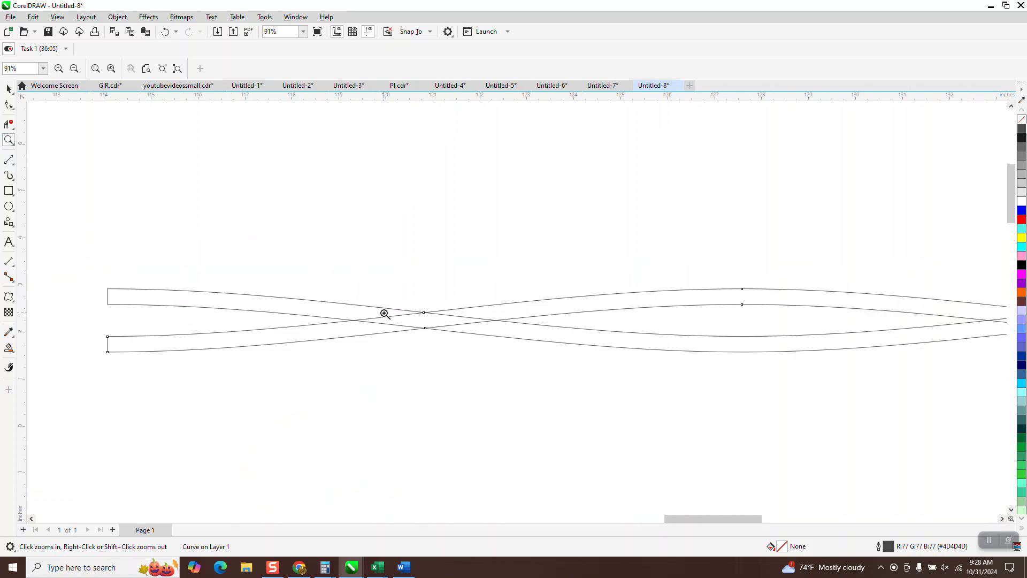
left_click(14, 131)
left_click(57, 147)
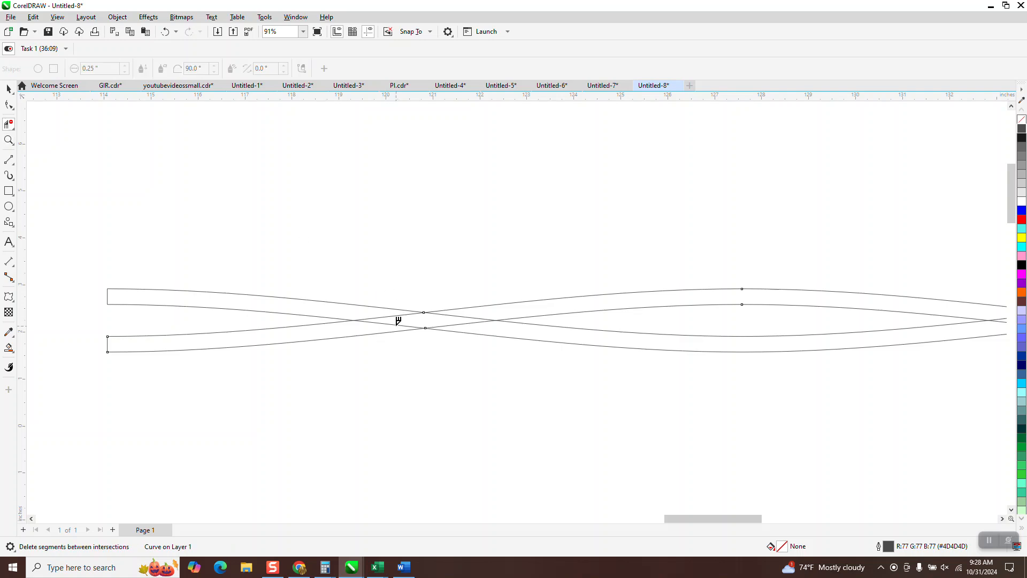
left_click(398, 323)
left_click(455, 316)
scroll(466, 300, "down", 3)
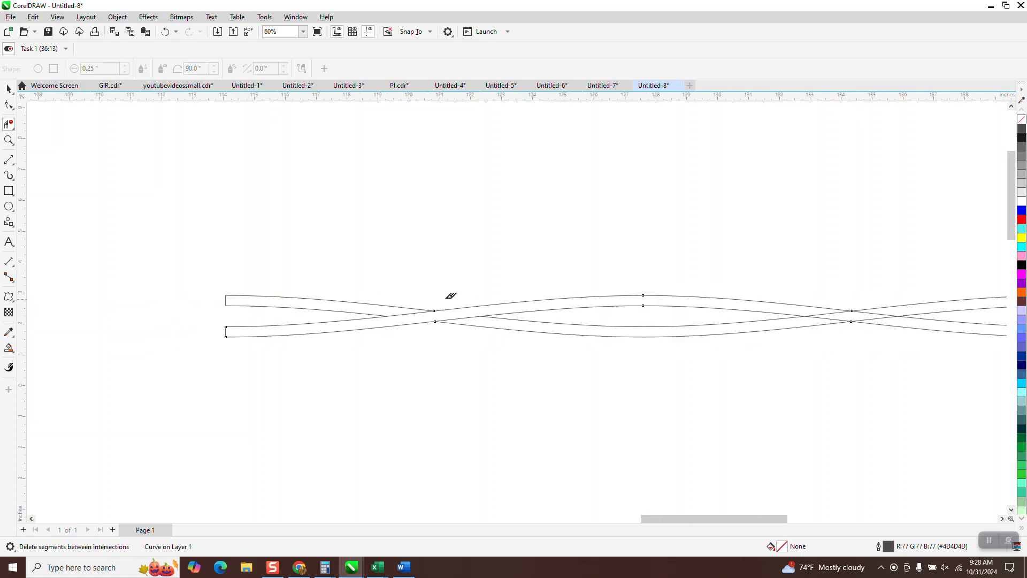
left_click(836, 314)
left_click(872, 314)
left_click_drag(783, 518, 853, 516)
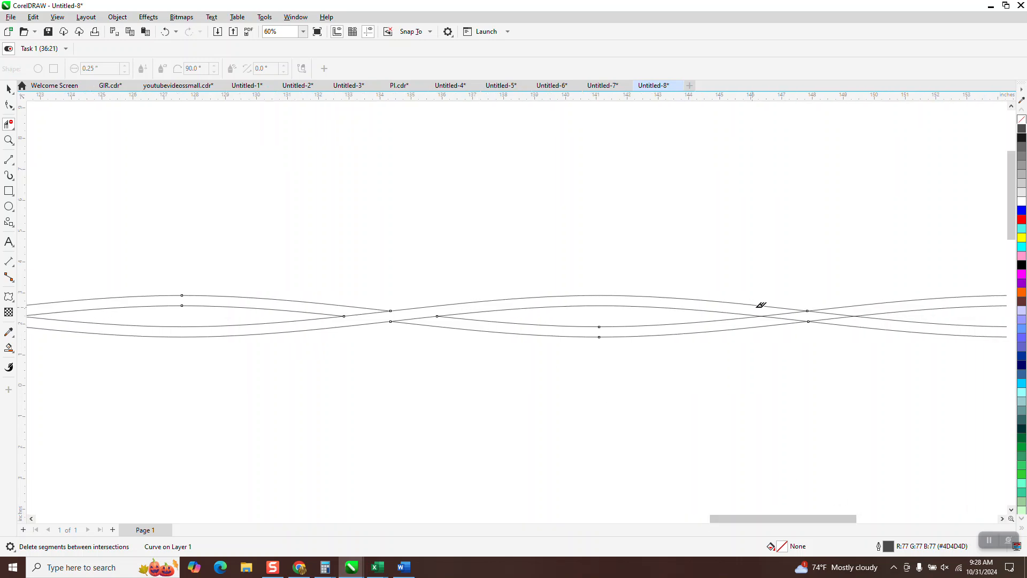
left_click(791, 314)
scroll(761, 328, "down", 3)
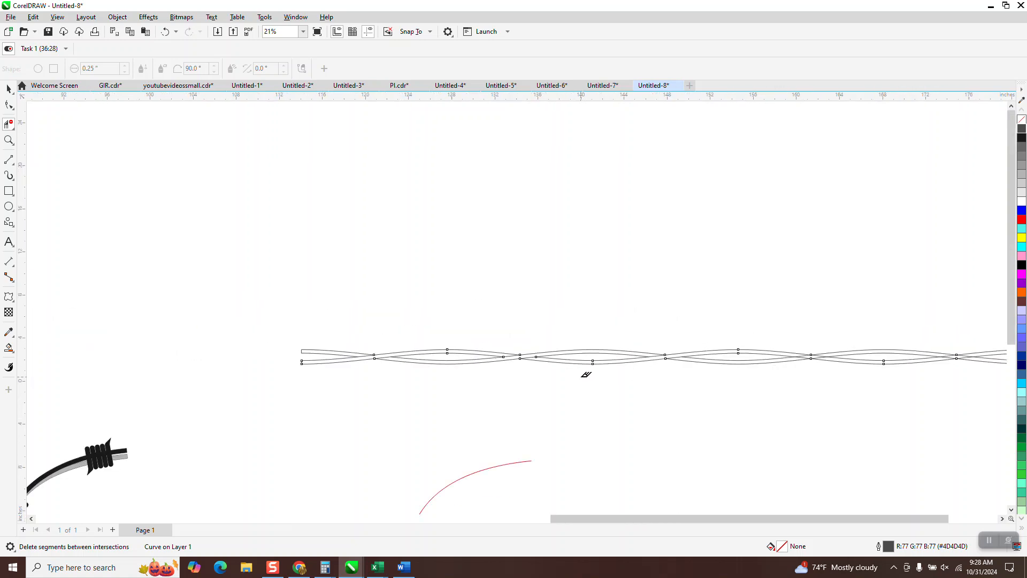
Step: Delete one strand's overlapping segments at the fourth and fifth crossings, counted from the left end, using Virtual Segment Delete
left_click(9, 140)
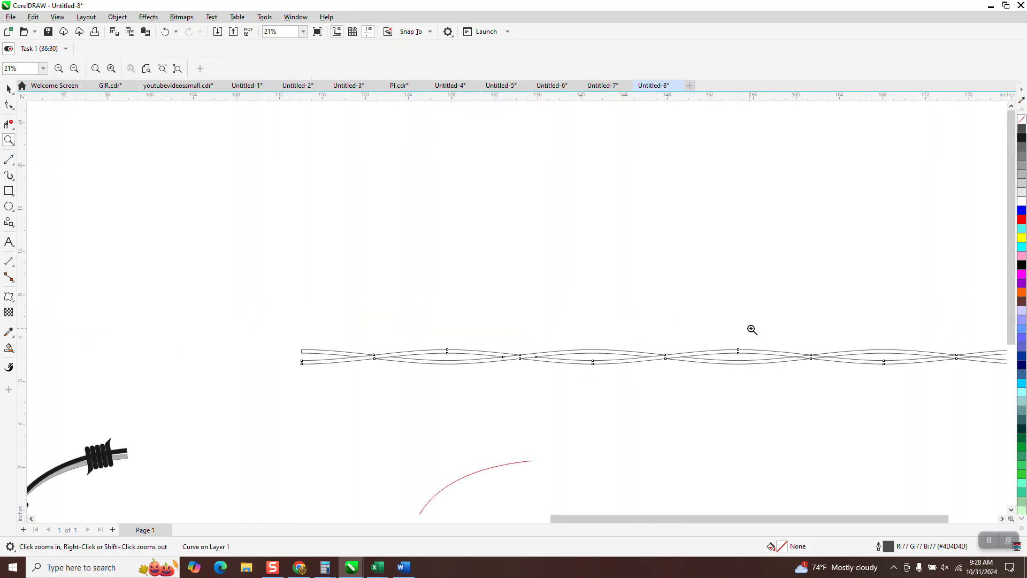
left_click_drag(761, 326, 963, 408)
scroll(342, 309, "down", 3)
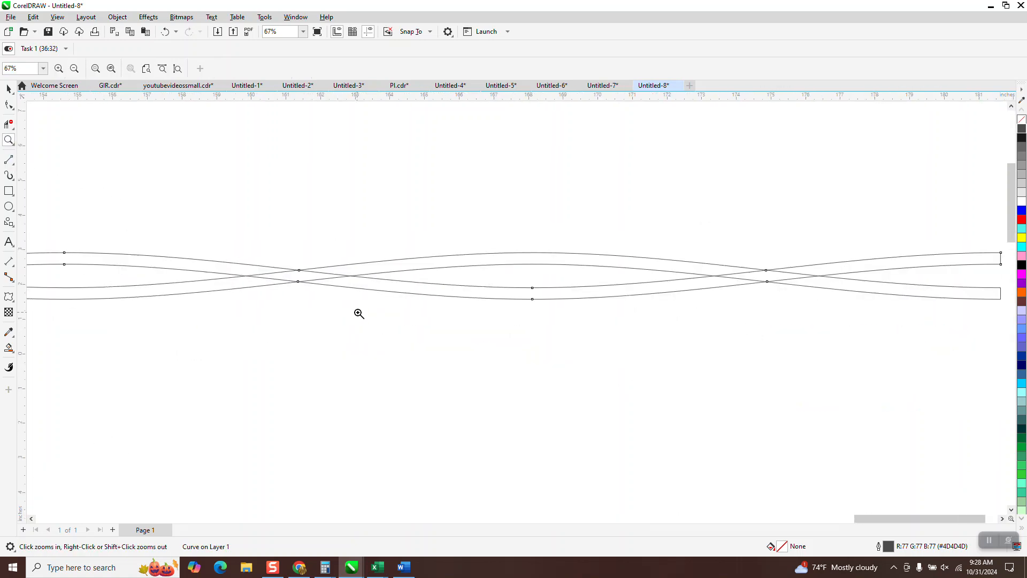
scroll(363, 320, "down", 1)
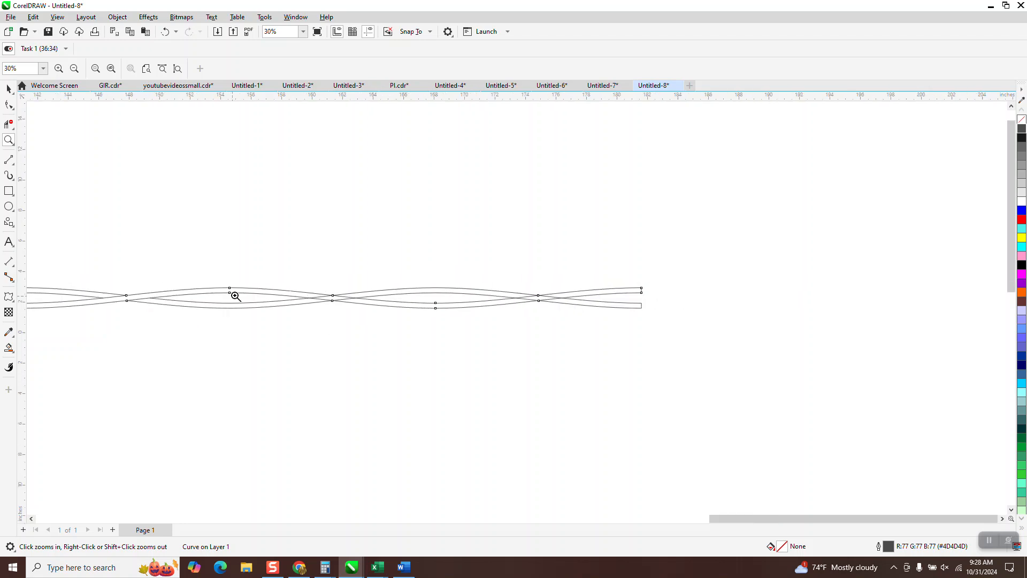
left_click_drag(63, 257, 561, 392)
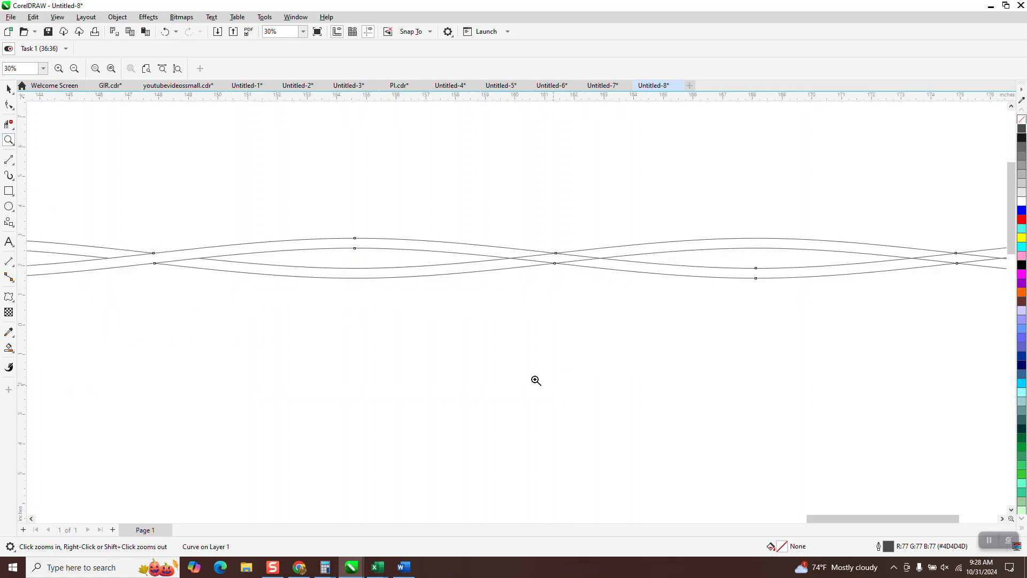
left_click(9, 124)
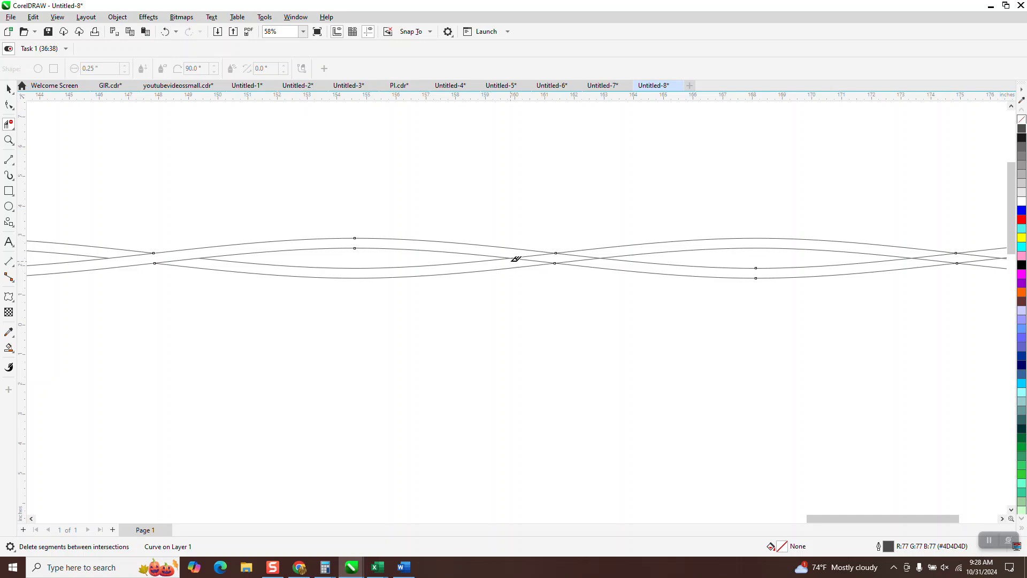
left_click(556, 256)
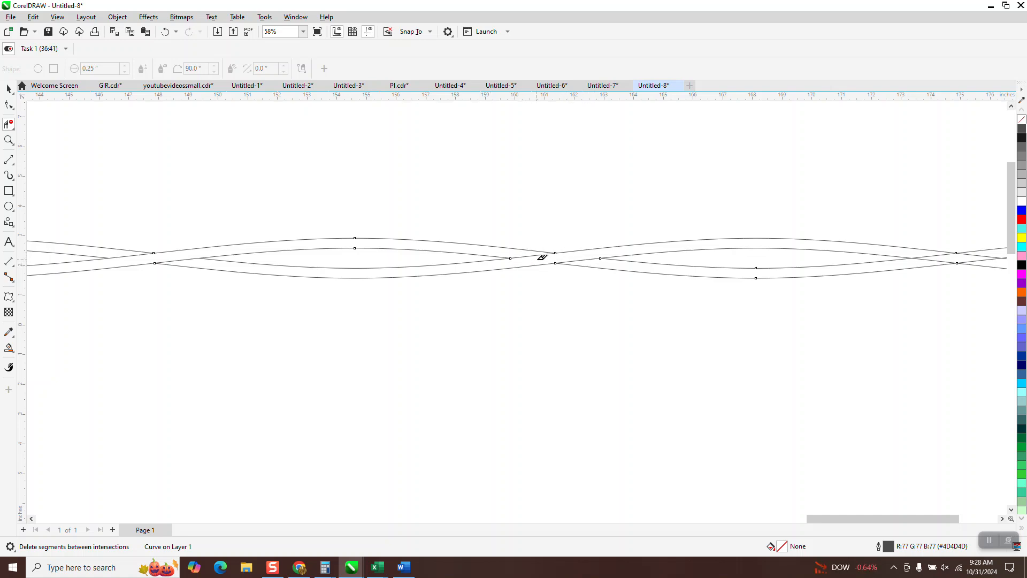
scroll(503, 259, "down", 1)
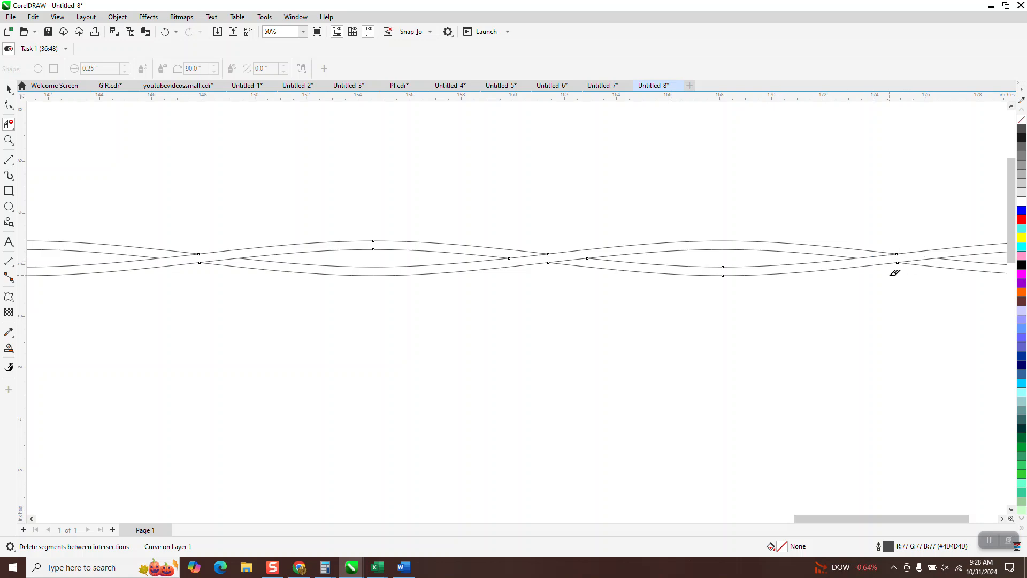
Step: Fill the three sections of the continuous strand with near-black #1A1A1A and no outline using Smart Fill
scroll(803, 265, "down", 5)
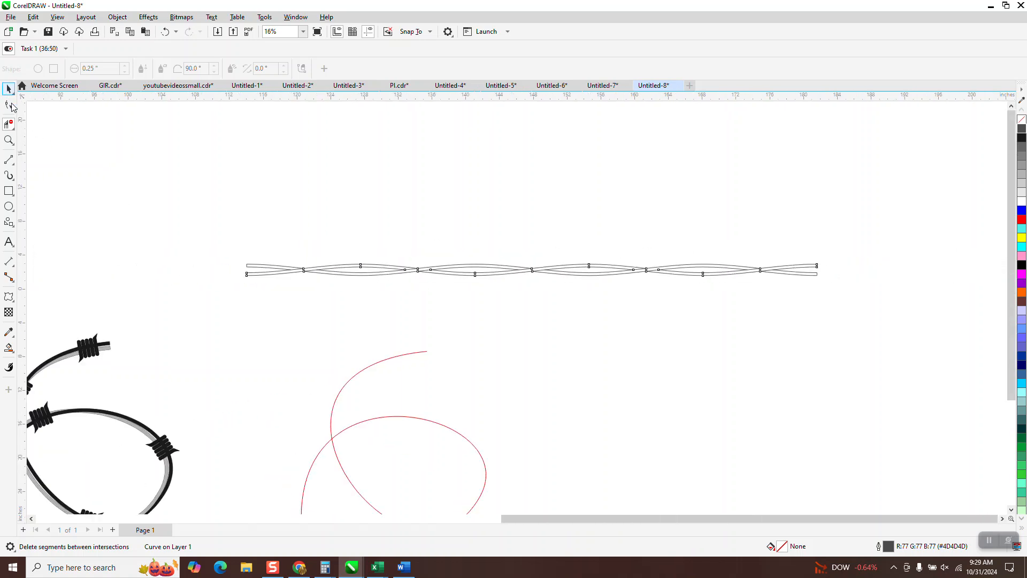
left_click(9, 140)
left_click_drag(221, 239, 882, 359)
left_click(9, 348)
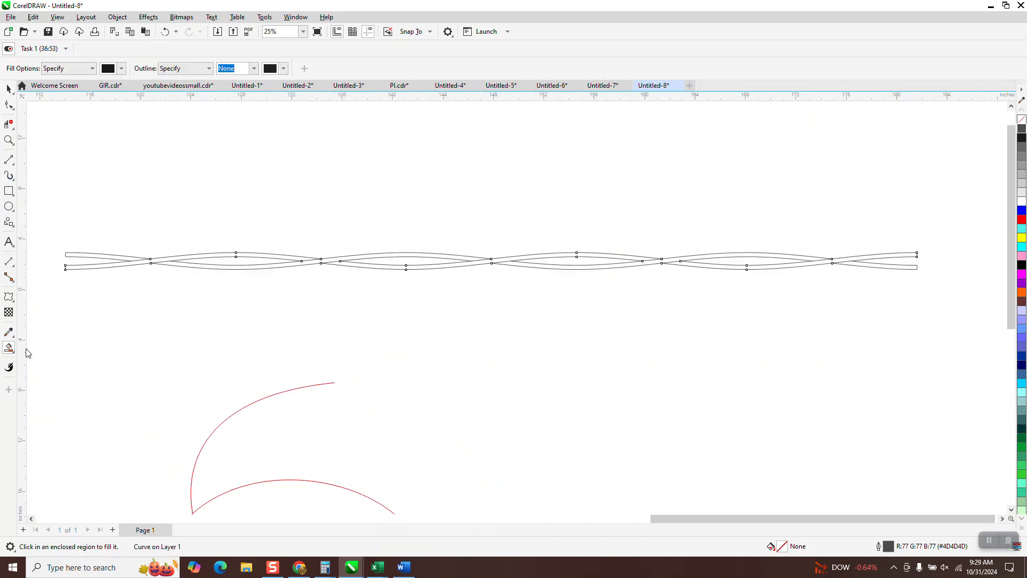
left_click(109, 265)
left_click(368, 266)
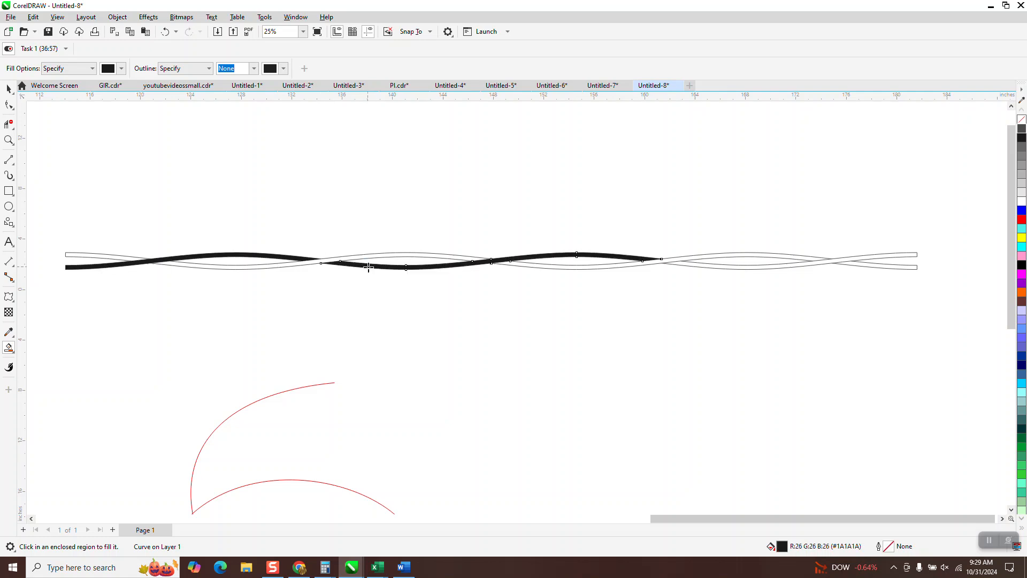
left_click(701, 265)
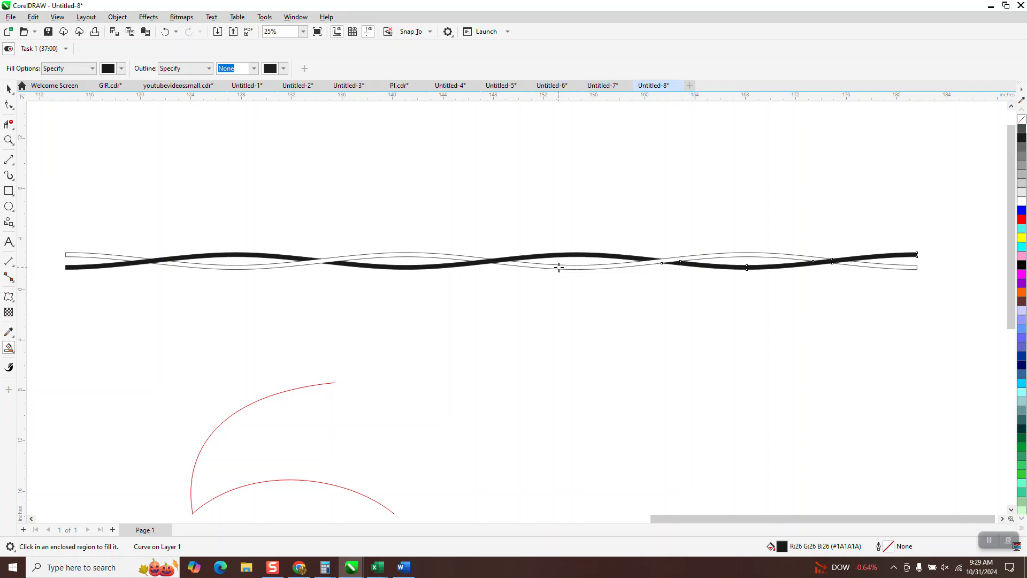
Step: Fill all sections of the other strand with light grey #B3B3B3 and no outline using Smart Fill
left_click(122, 69)
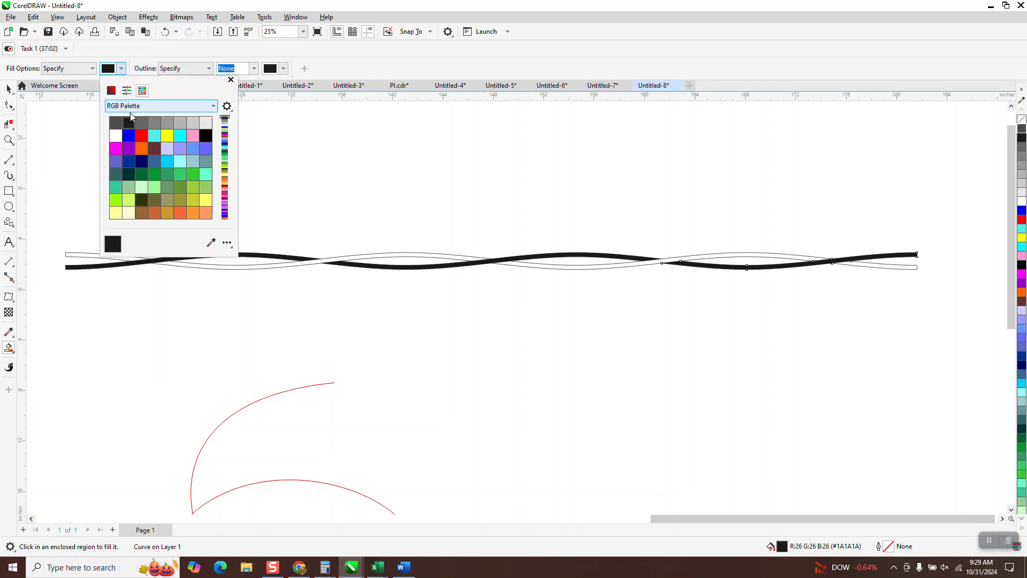
left_click(180, 122)
left_click(88, 257)
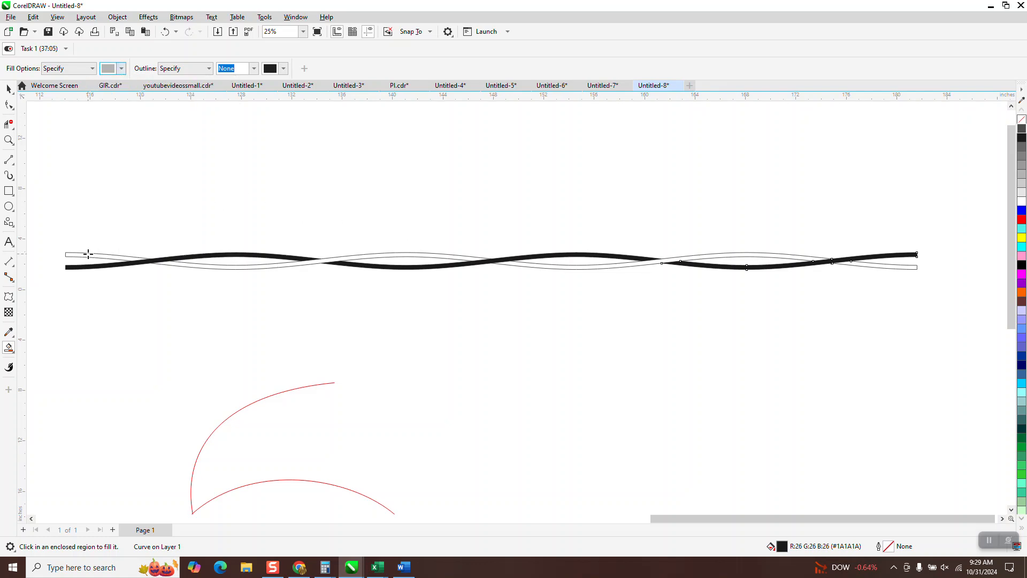
left_click(84, 255)
left_click(253, 267)
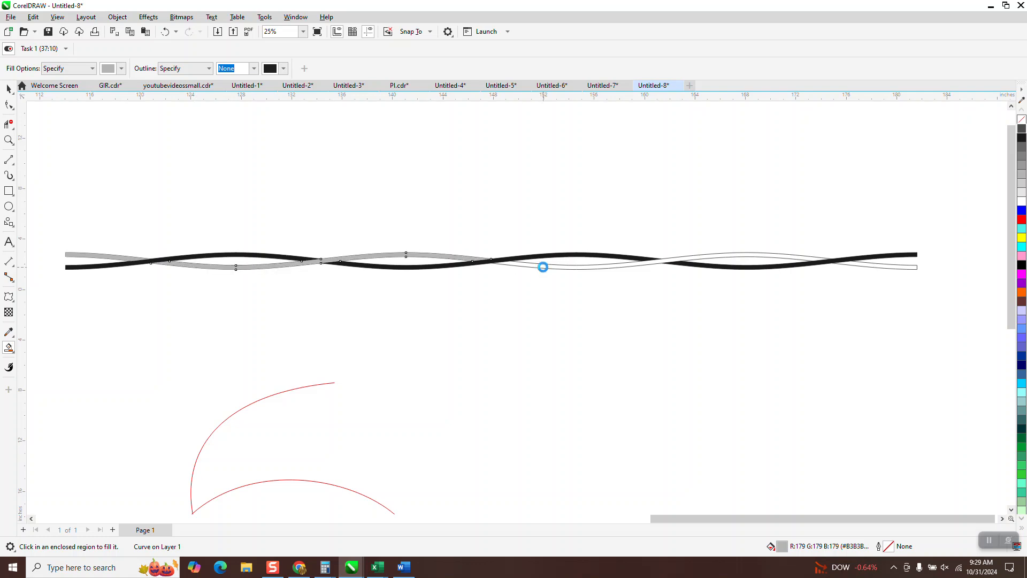
left_click(543, 266)
left_click(863, 267)
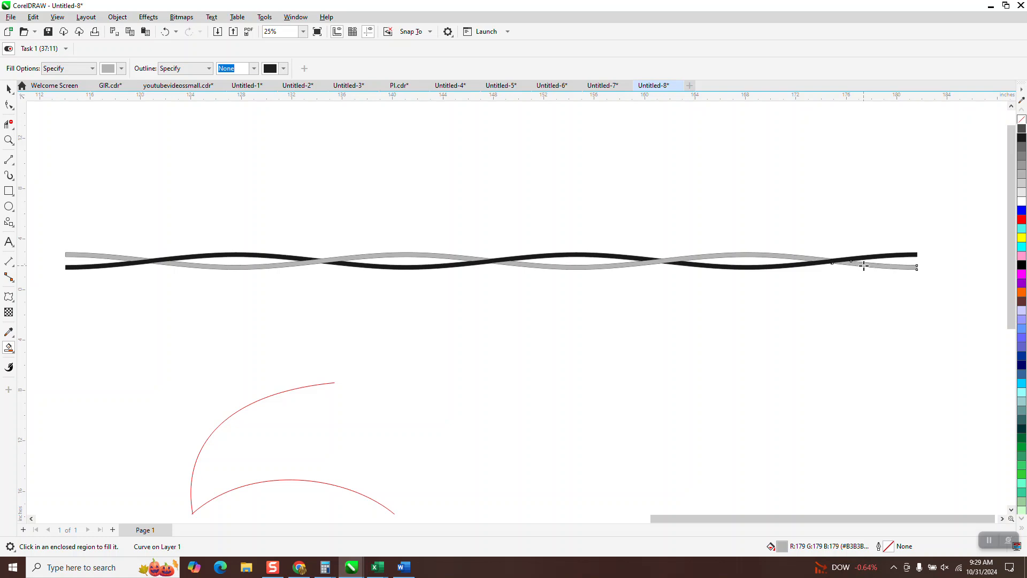
Step: Select all pieces of both twisted strands and remove their outlines
left_click(10, 87)
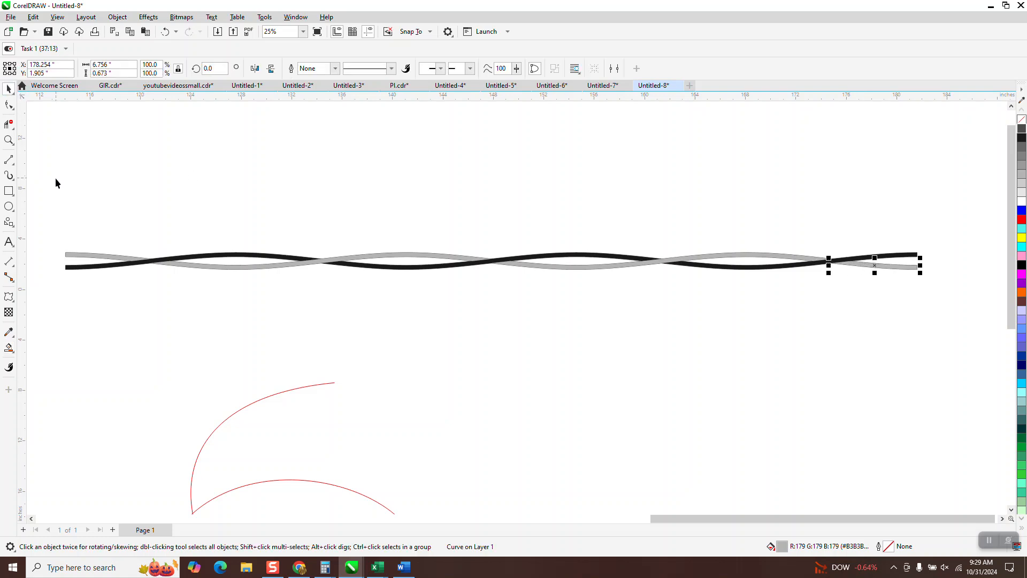
left_click_drag(46, 180, 500, 315)
left_click_drag(956, 349, 958, 345)
right_click(1021, 120)
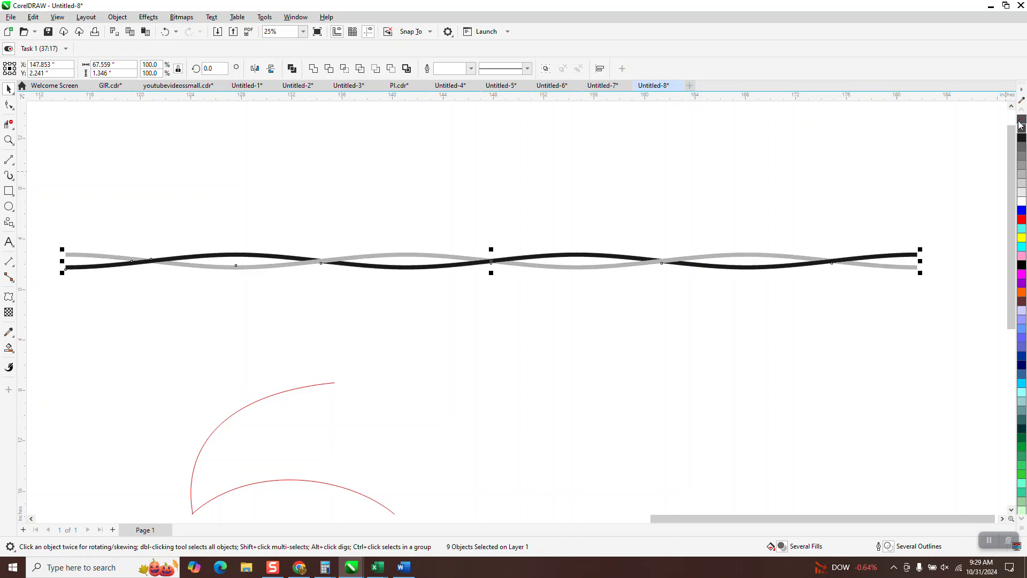
Step: Group the twisted strand pieces and squash the group vertically to about 0.84 in high
left_click(117, 17)
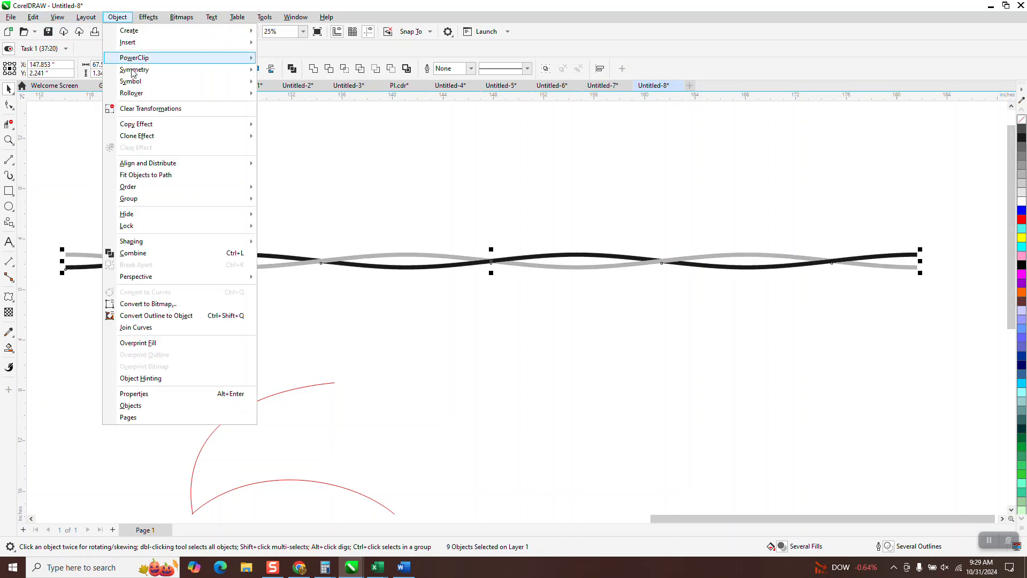
mouse_move(137, 201)
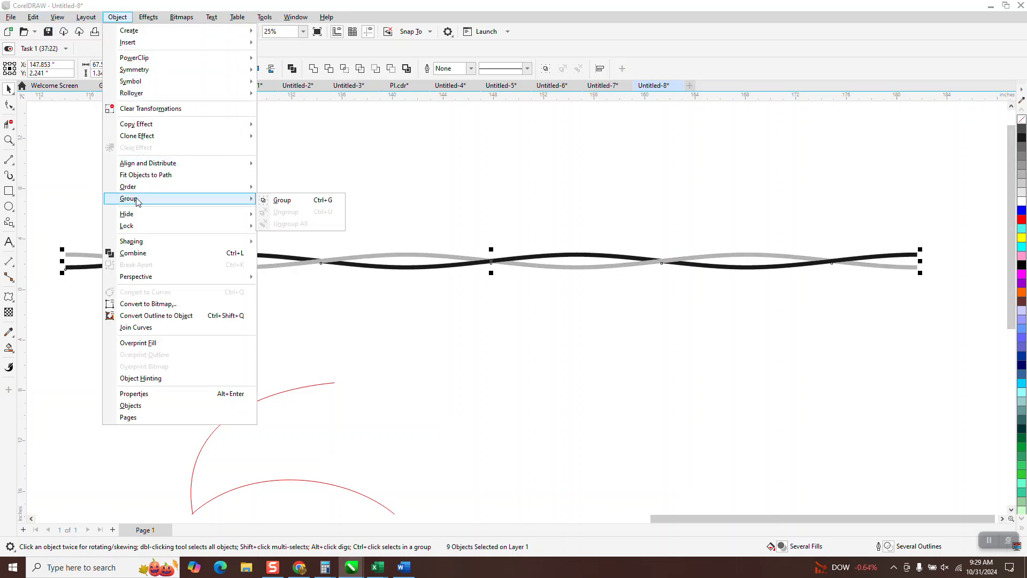
left_click(279, 200)
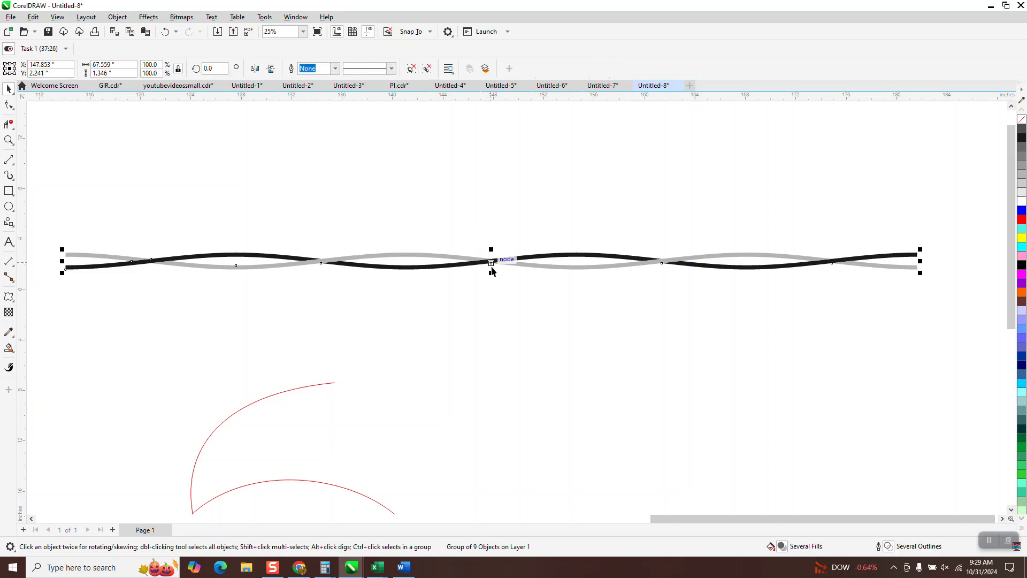
left_click_drag(491, 275, 492, 267)
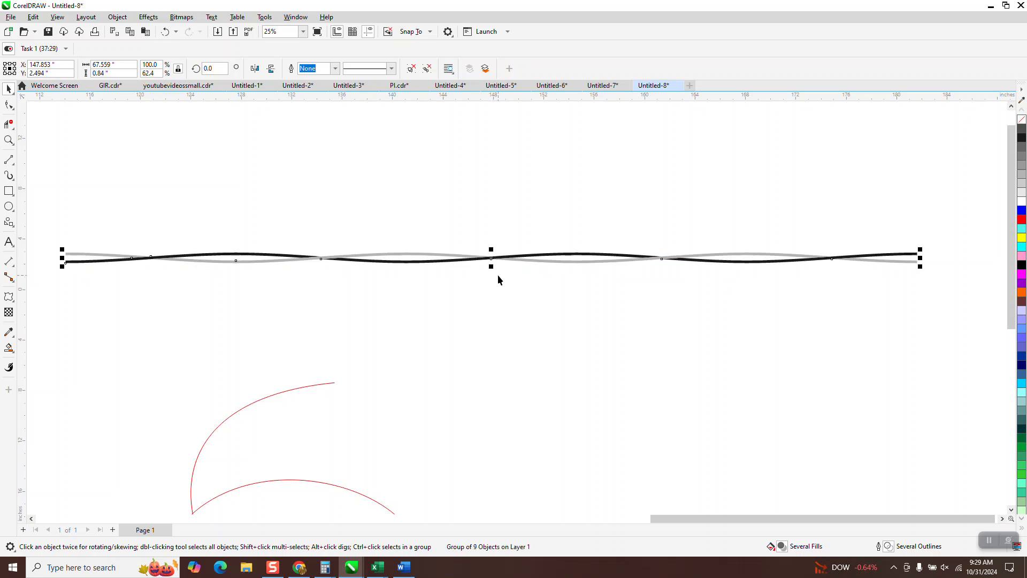
Step: Save the twisted wire group as a custom Artistic Media brush named barwire2
scroll(473, 260, "down", 5)
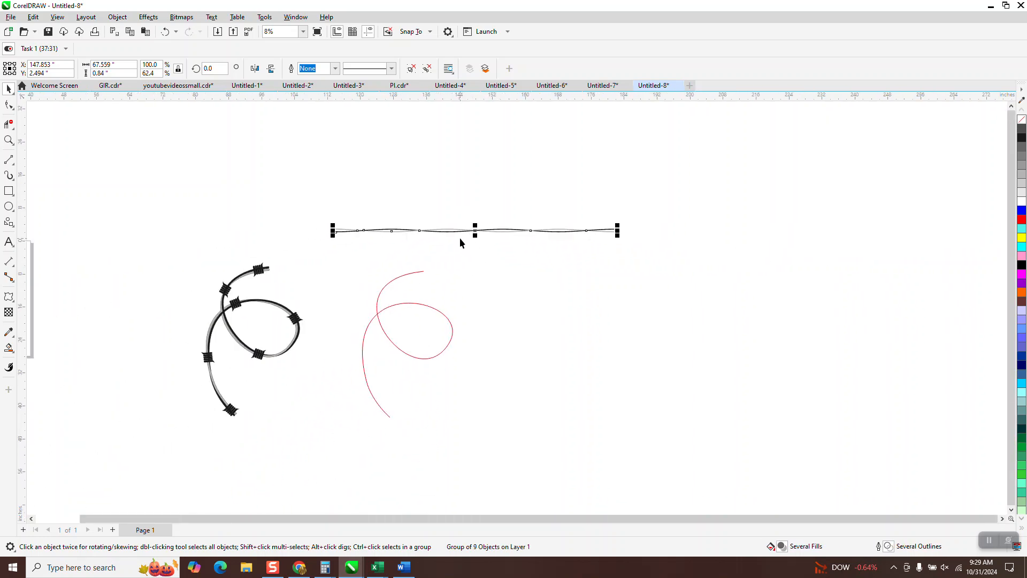
left_click(13, 181)
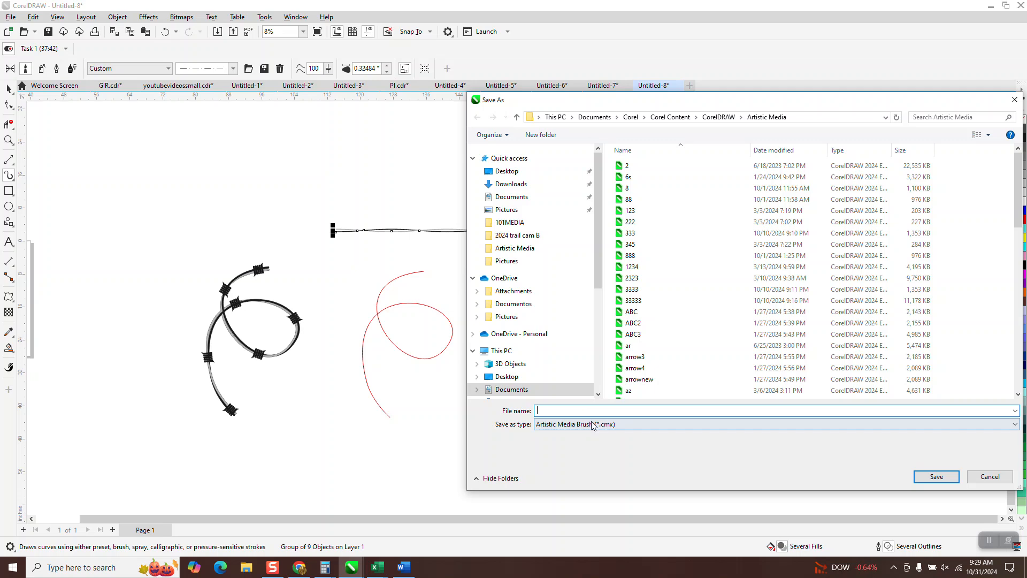
type("bare")
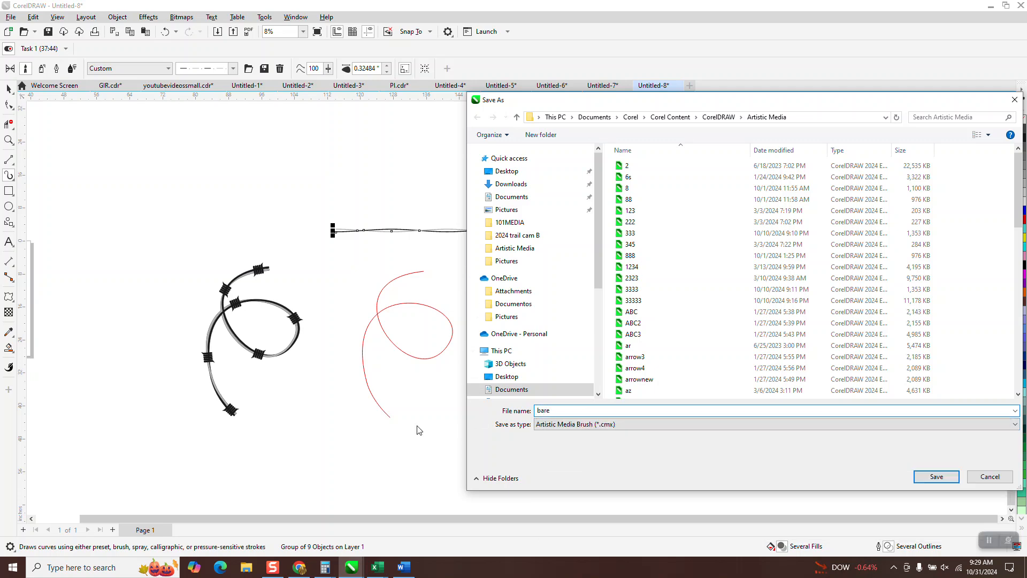
key("BackSpace")
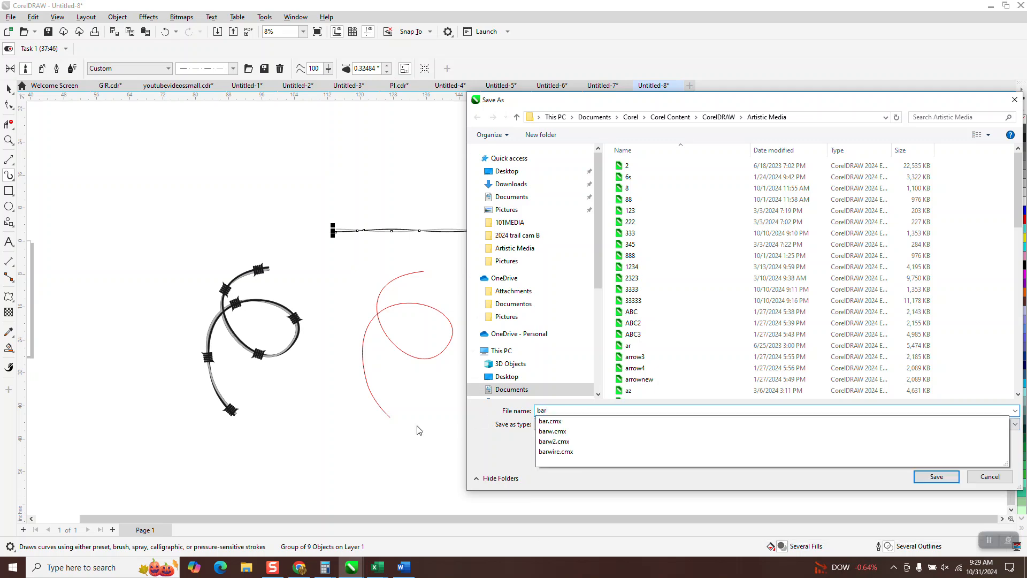
type("wa")
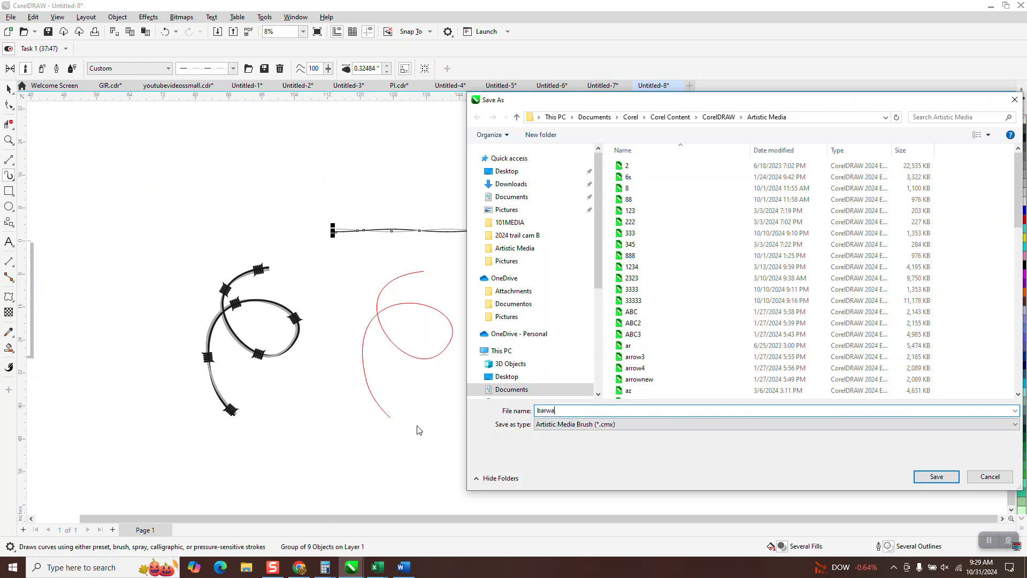
key("BackSpace")
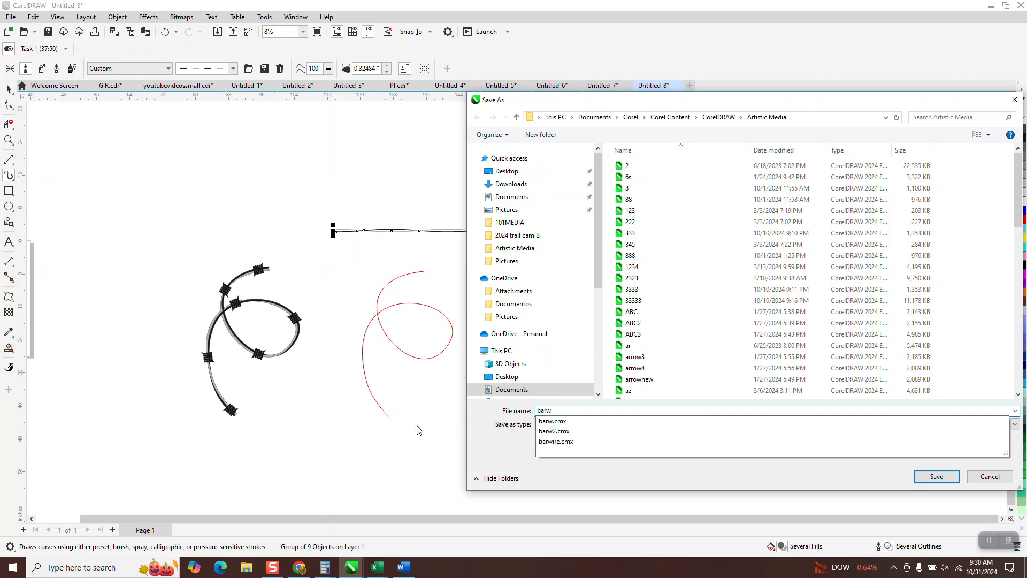
type("ire")
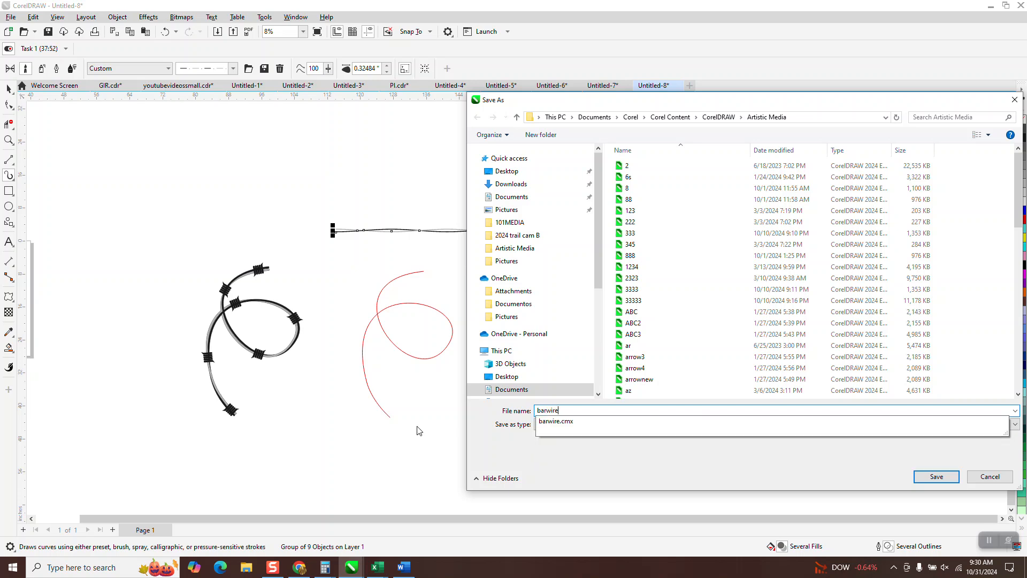
type("2")
left_click(917, 480)
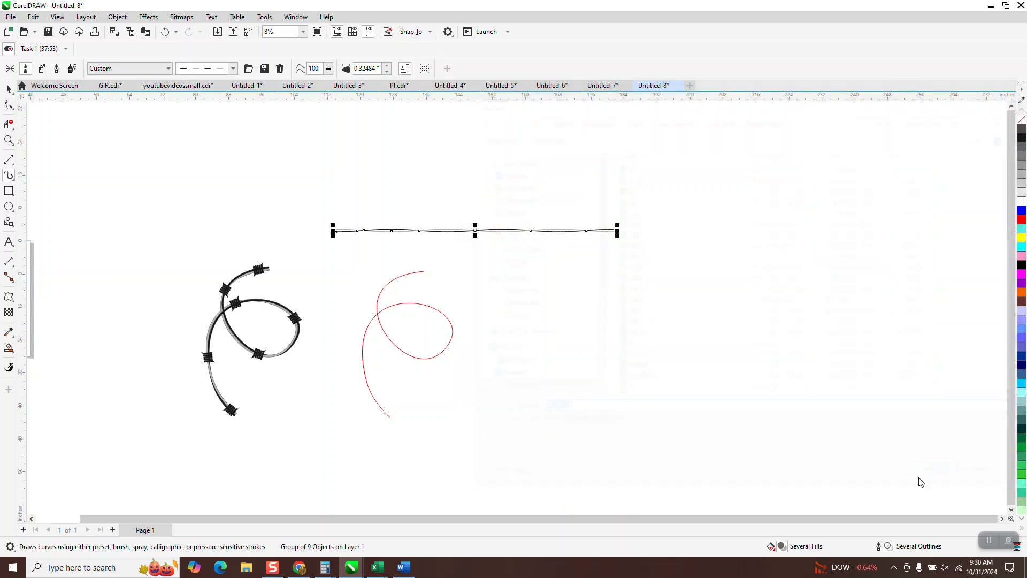
Step: Apply the new twisted wire brush to the red looping curve with a stroke width of 1 in
left_click(447, 319)
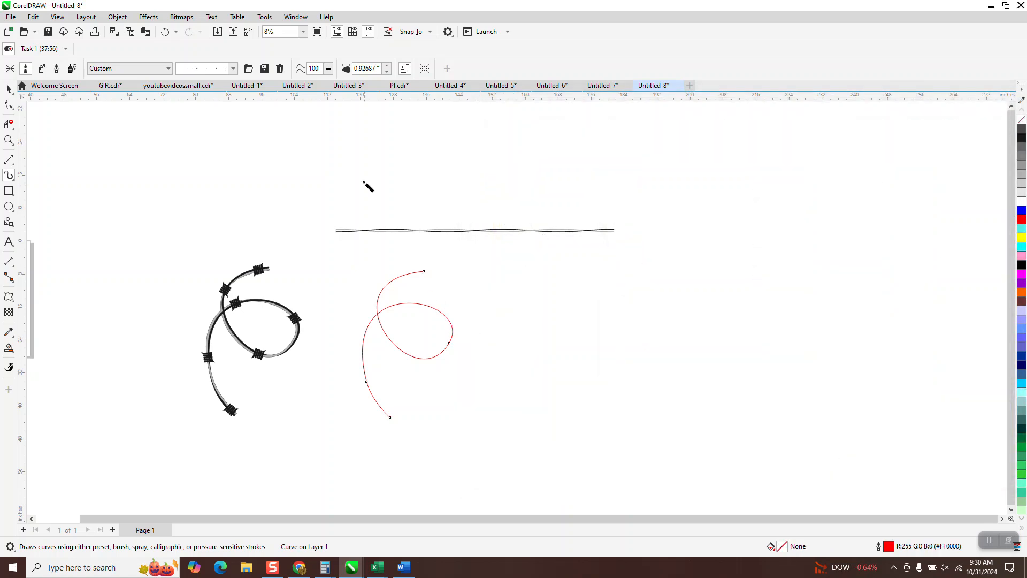
left_click(367, 68)
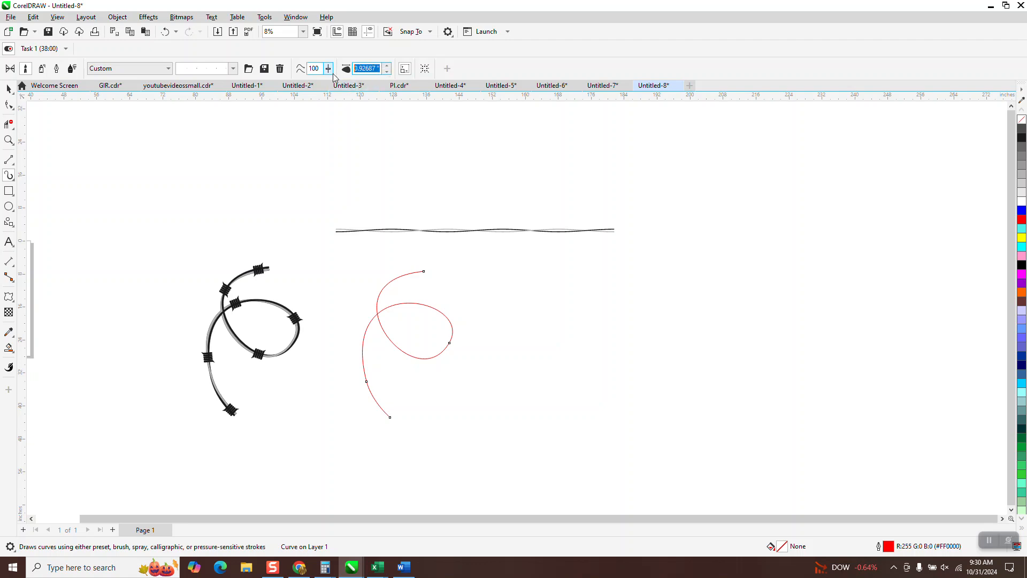
type("1")
key("Return")
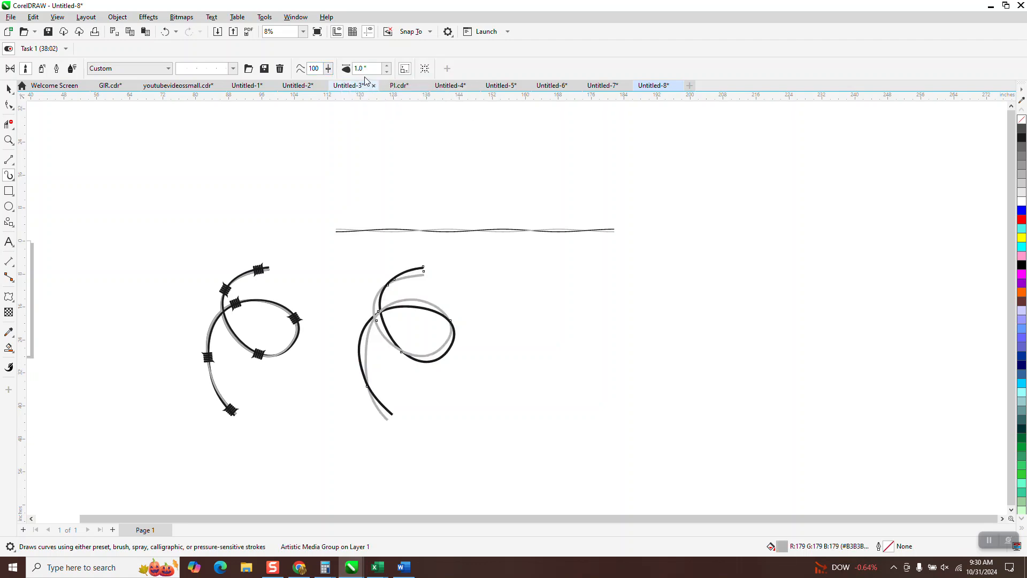
Step: Set the looping wire's Artistic Media stroke width to 0.5 in and inspect its upper part up close
type(".5")
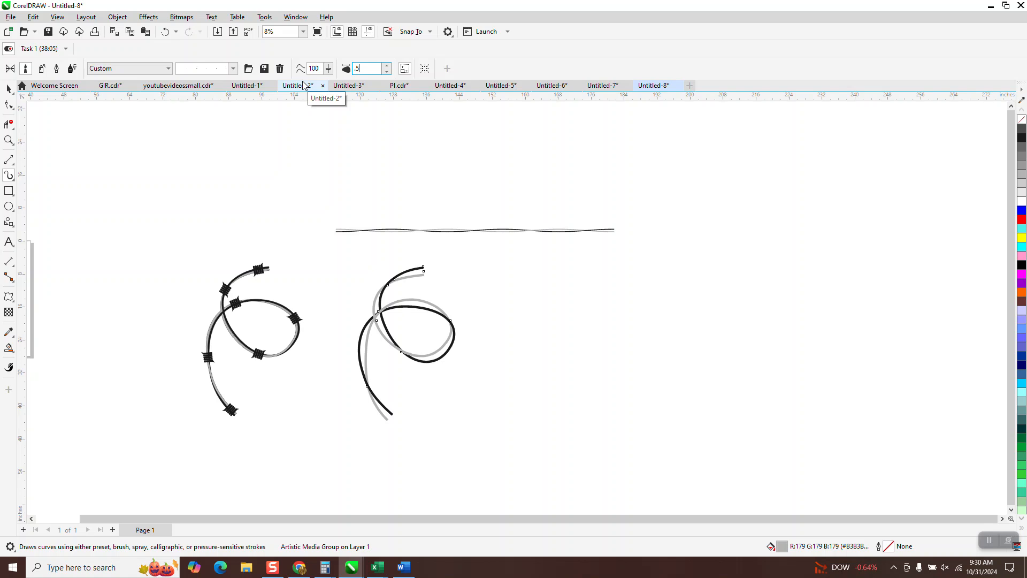
key("Return")
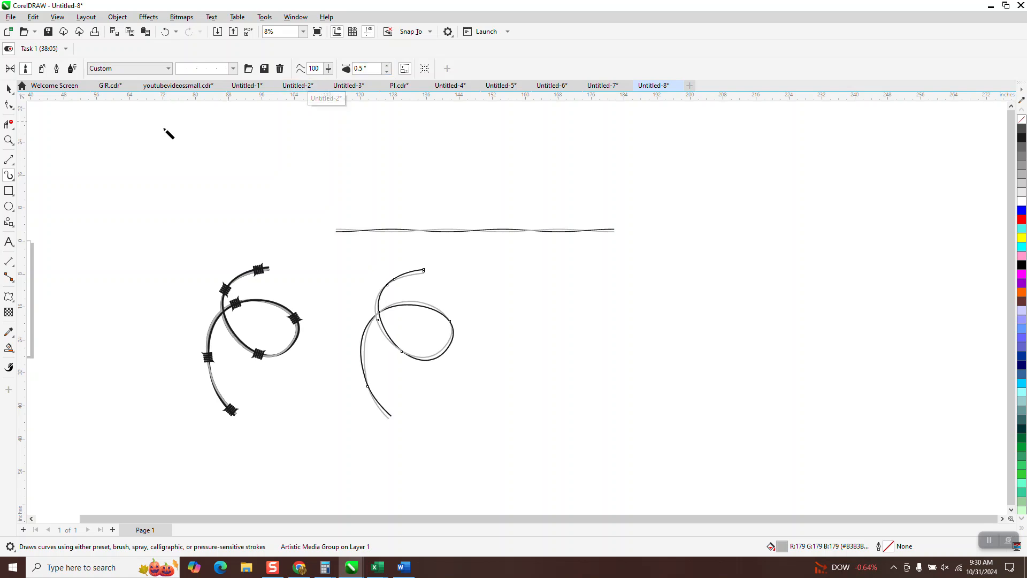
left_click(9, 140)
left_click_drag(354, 269, 507, 345)
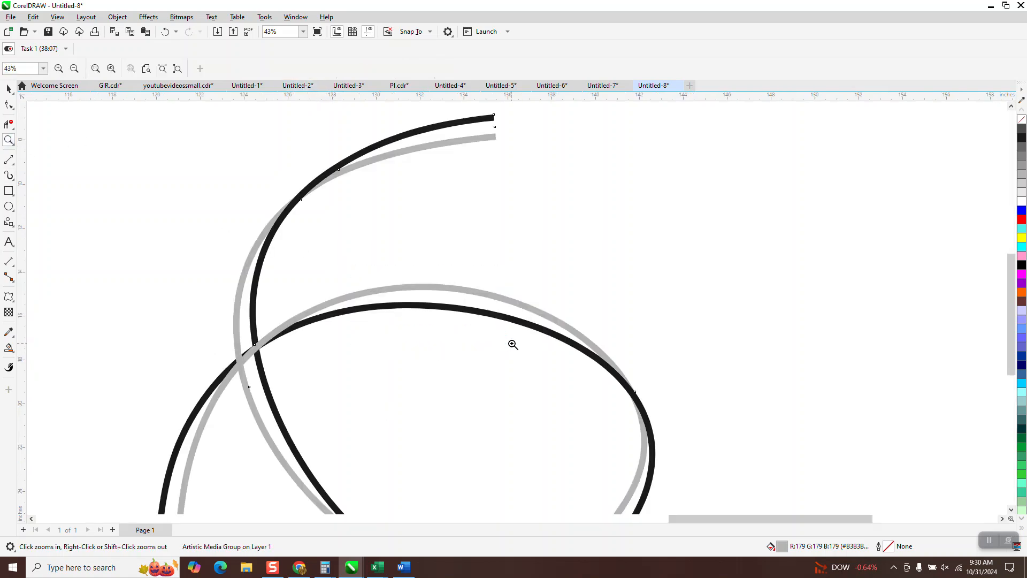
Step: Set the looping wire's Artistic Media stroke width to 0.3 in and inspect the loop up close
scroll(404, 181, "down", 2)
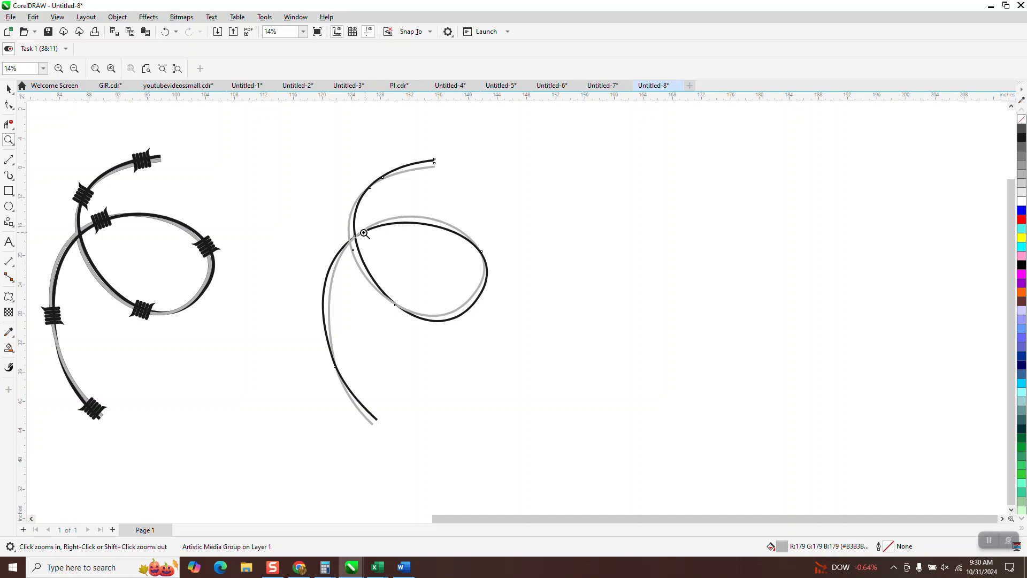
left_click(10, 89)
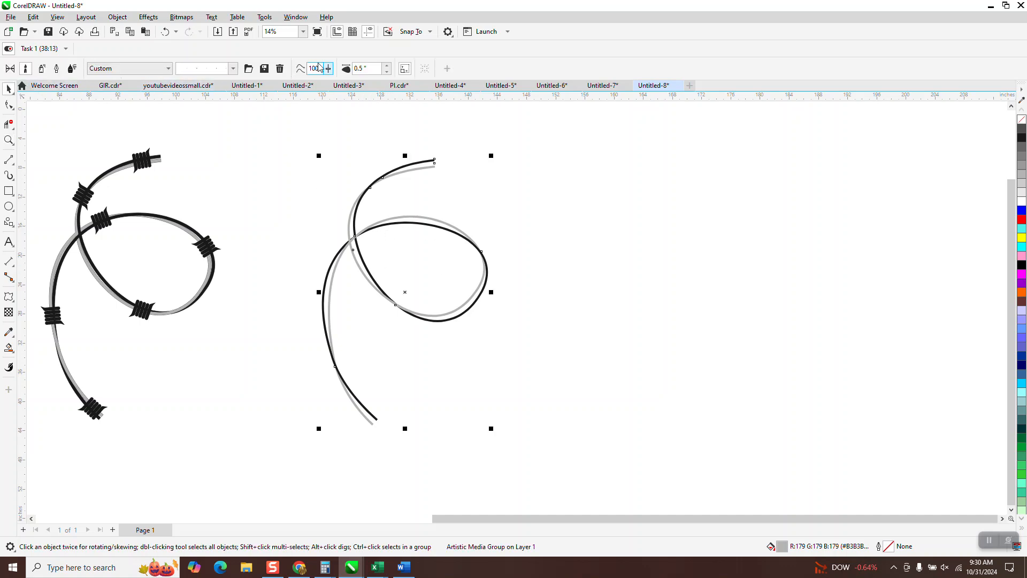
double_click(376, 70)
key("BackSpace")
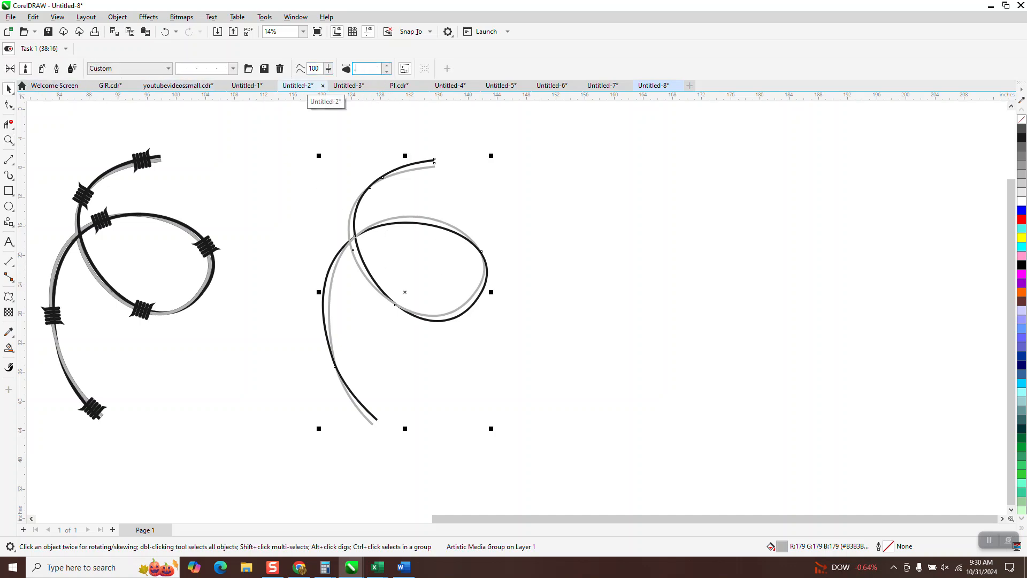
type(".3")
key("Return")
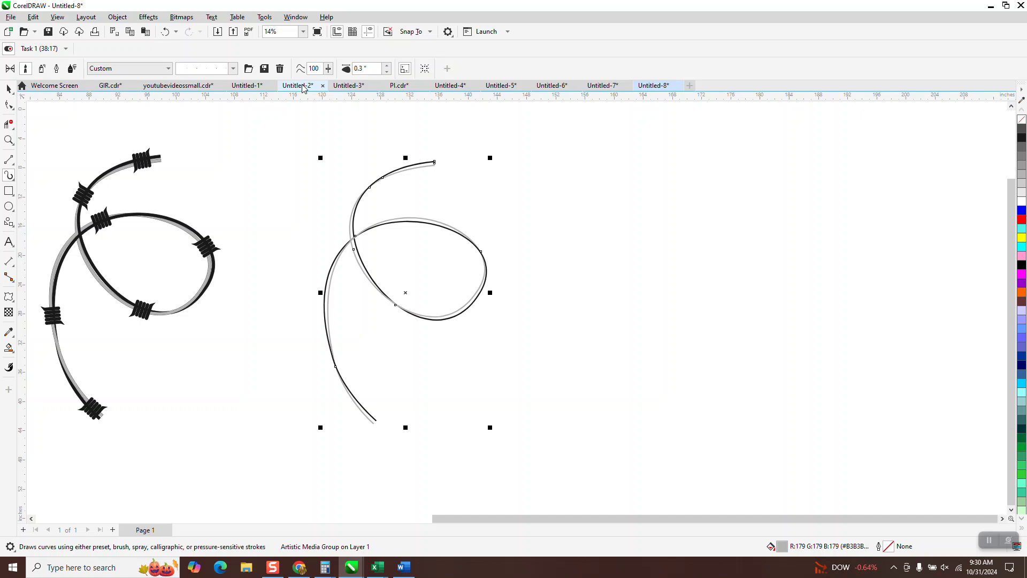
left_click(9, 140)
left_click_drag(365, 214, 499, 264)
scroll(496, 200, "down", 5)
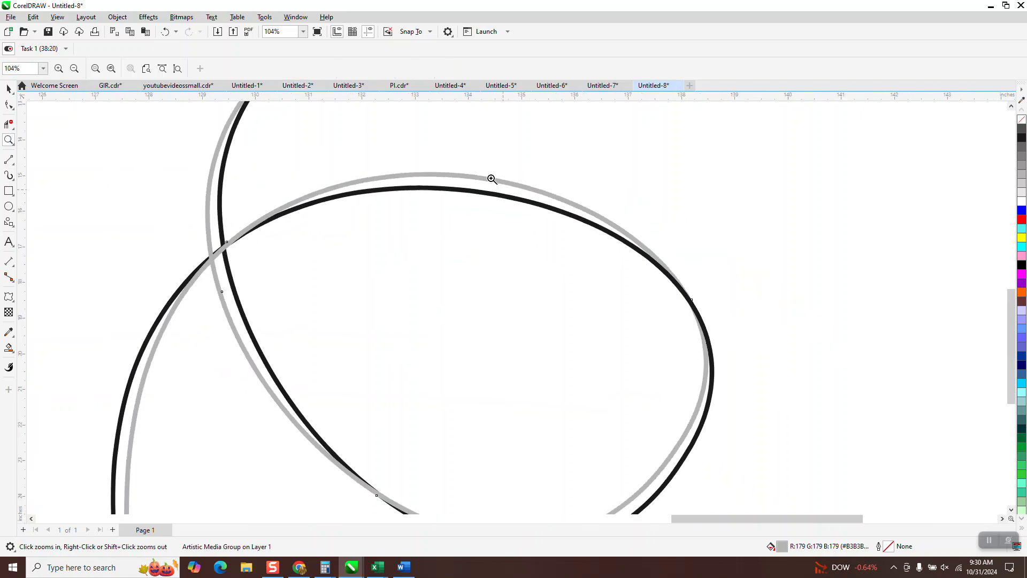
scroll(485, 164, "down", 4)
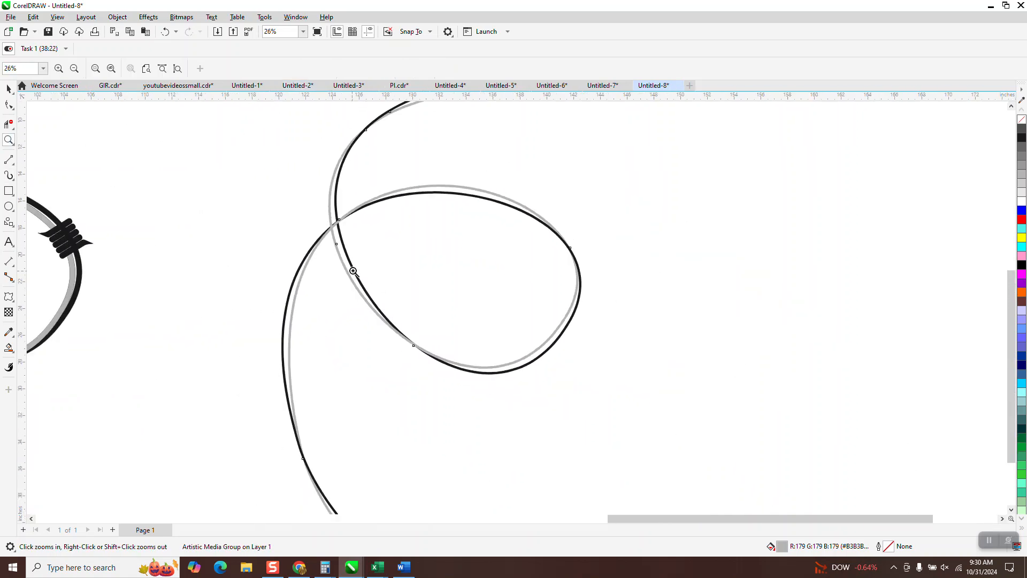
scroll(347, 250, "down", 1)
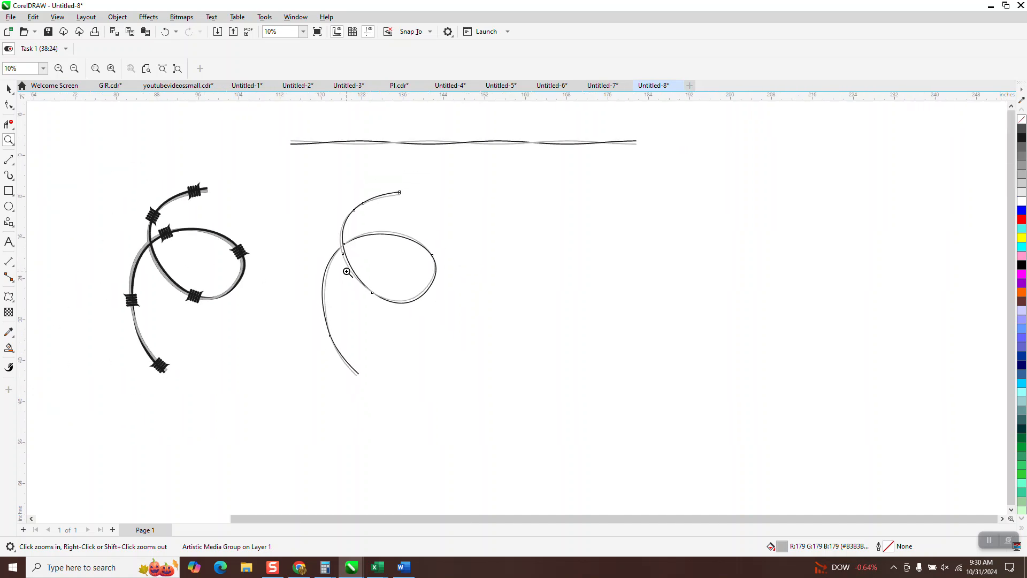
Step: Undo the last two stroke-width changes on the looping wire, redo one of them, and check the loop
left_click(165, 31)
left_click(165, 32)
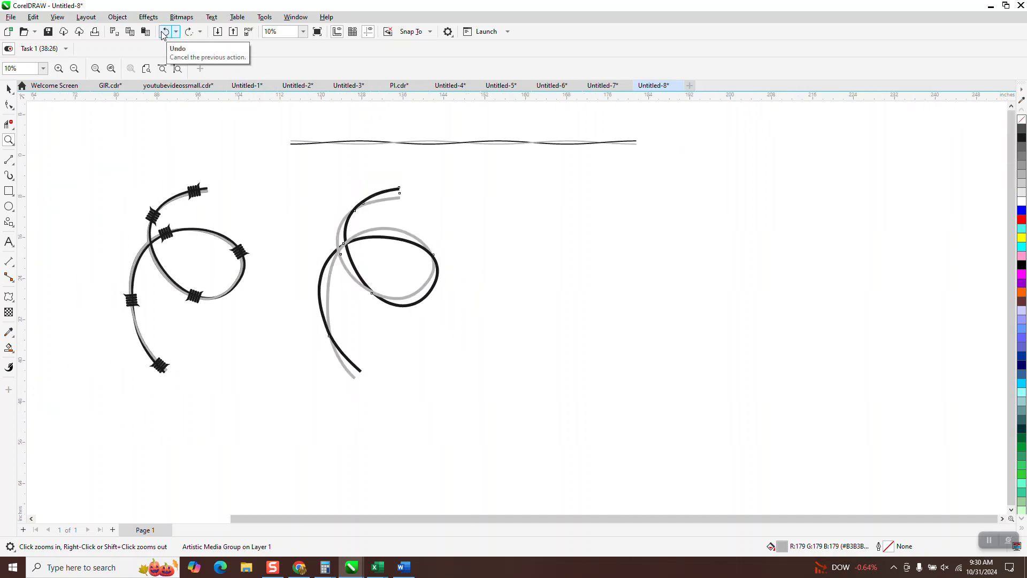
left_click(189, 31)
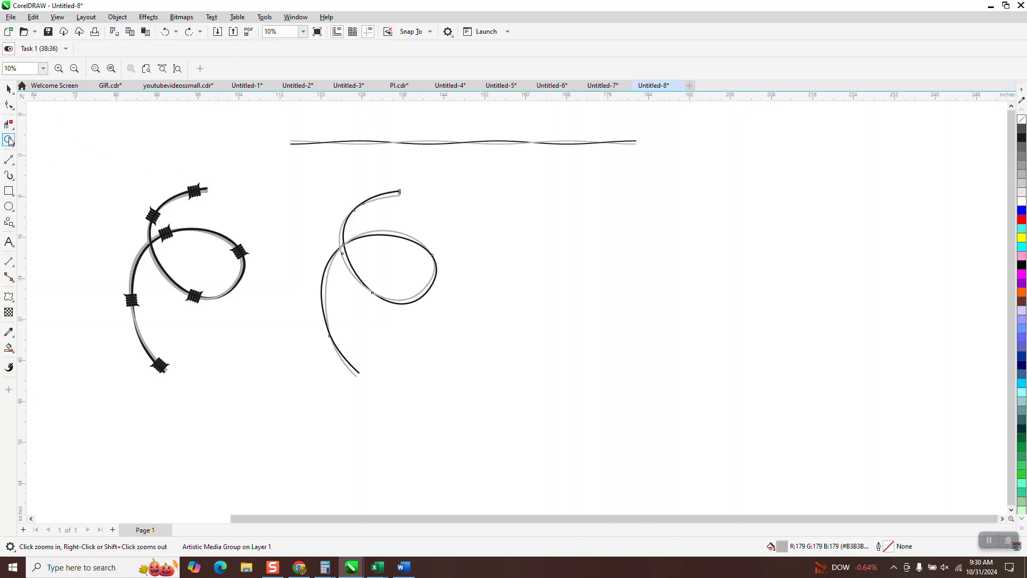
left_click_drag(295, 181, 510, 339)
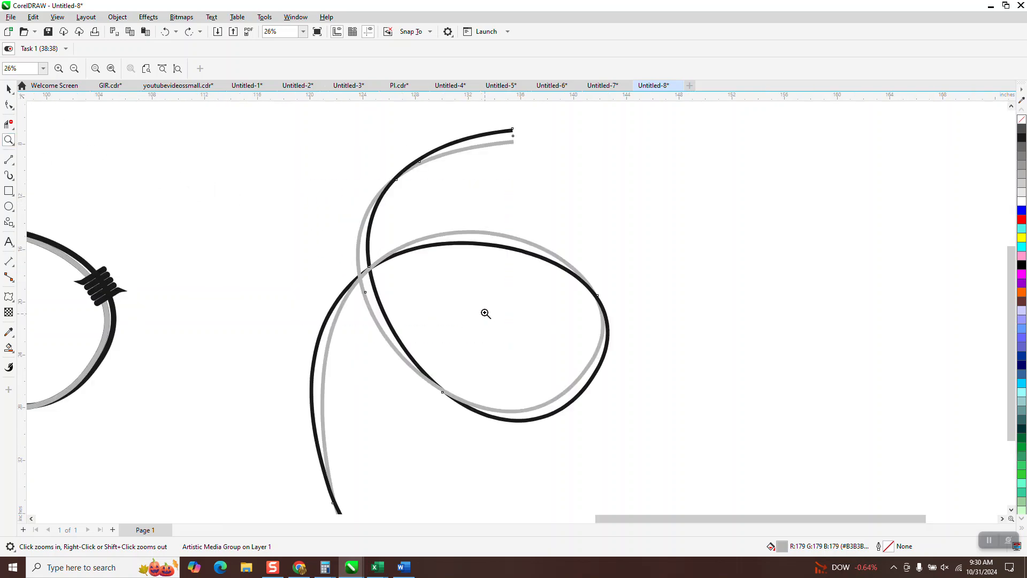
scroll(465, 296, "down", 1)
scroll(443, 271, "down", 1)
scroll(439, 270, "down", 1)
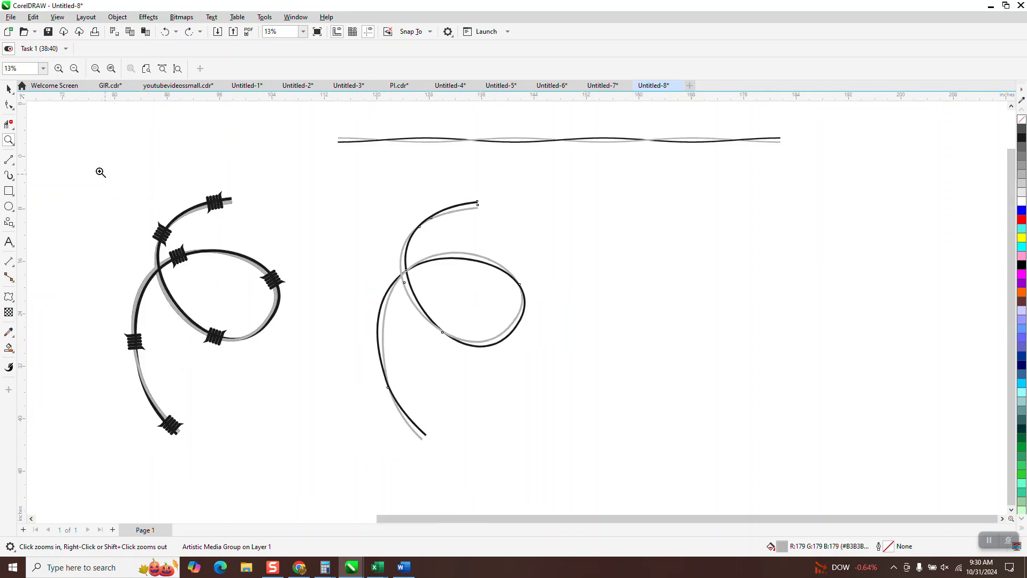
Step: Break the looping wire's Artistic Media group apart from its red path and clear the selection
left_click(9, 89)
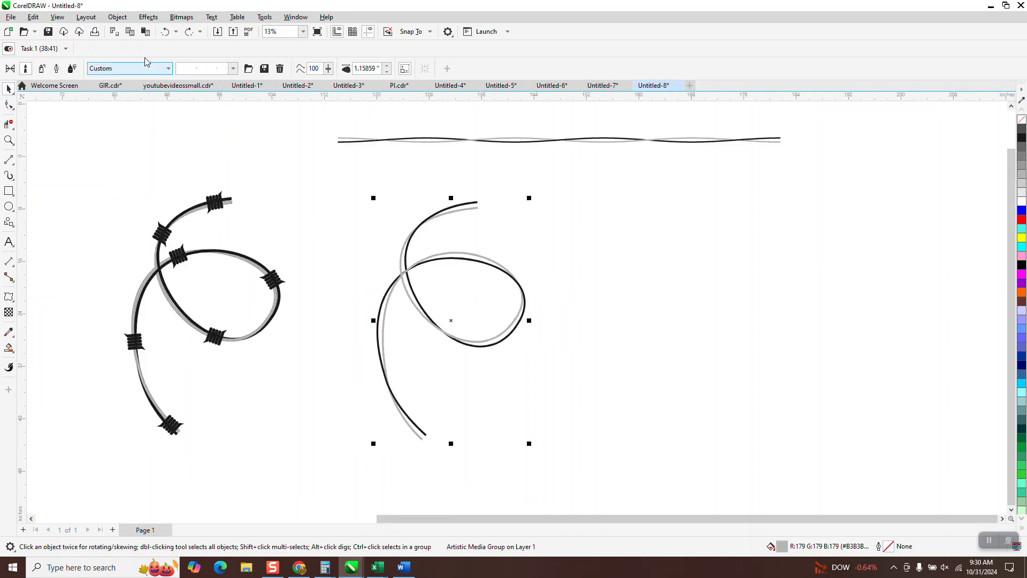
left_click(117, 17)
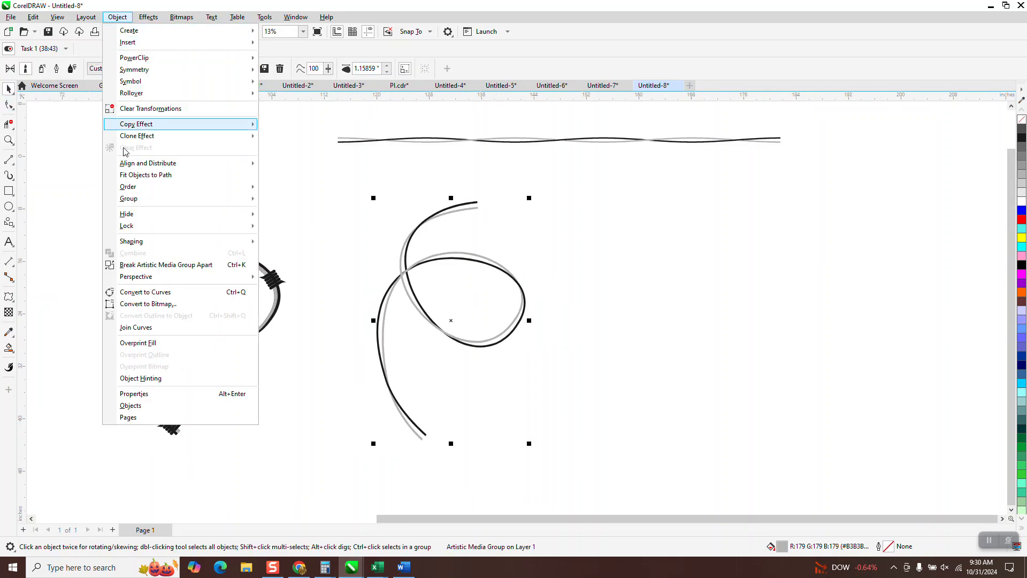
left_click(155, 265)
left_click(336, 212)
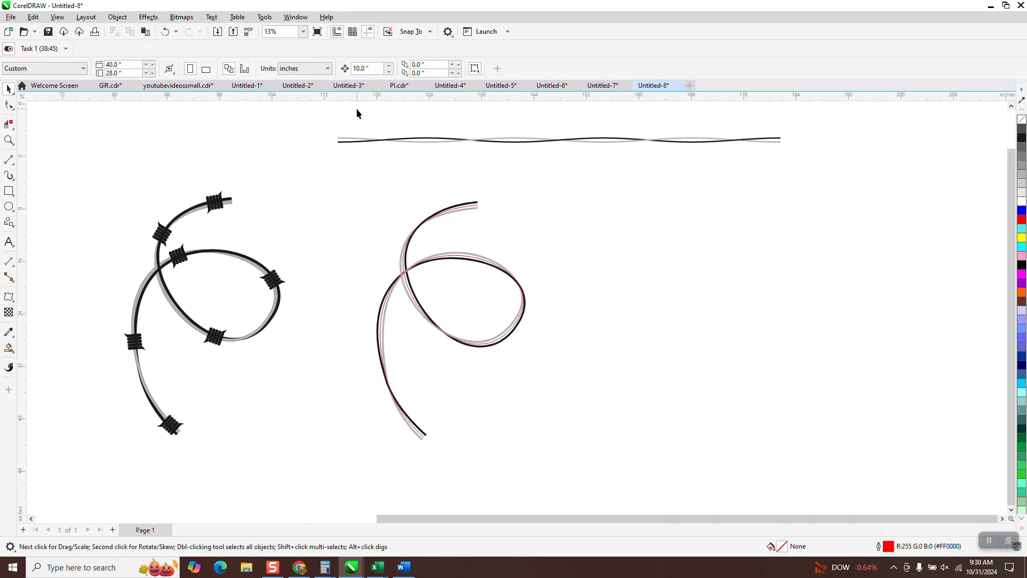
Step: Move the separated red path curve 30 in to the right of the wire
left_click(425, 222)
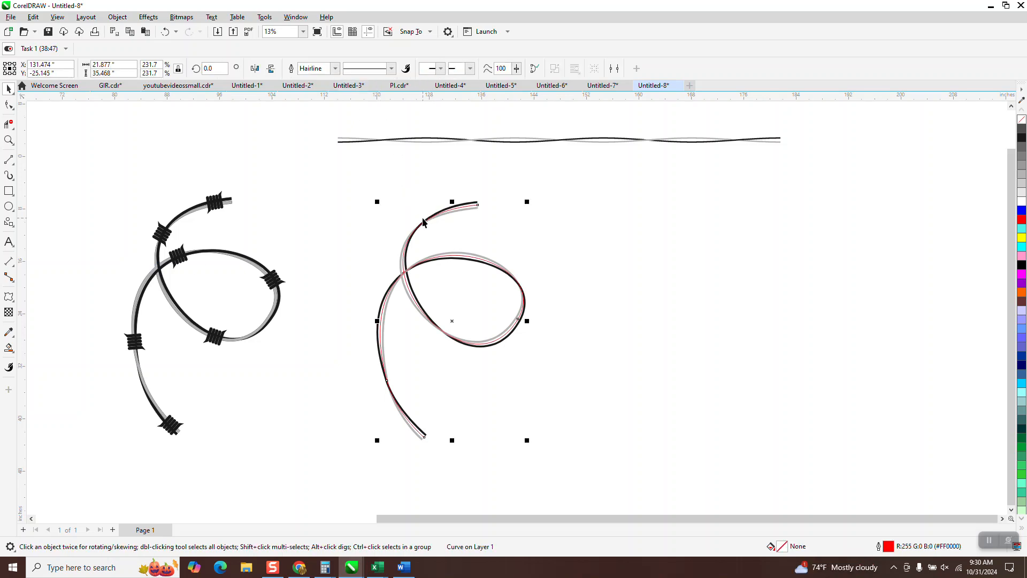
key("Right")
key("Right")
key("Right")
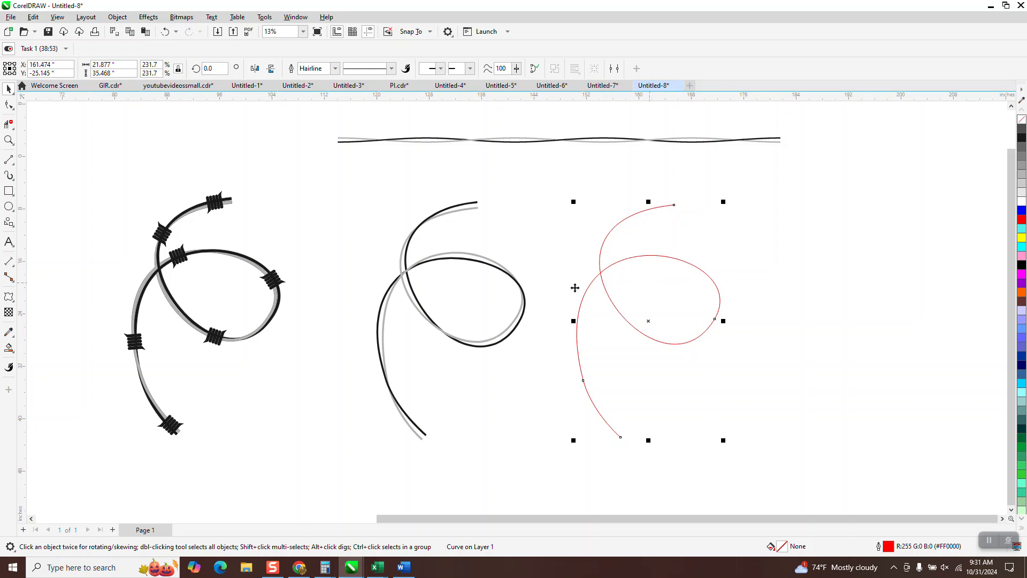
Step: Draw a narrow upright rectangle about 0.24 by 1.69 in beside the red curve's upper end, with a 1 in corner radius
scroll(447, 266, "down", 1)
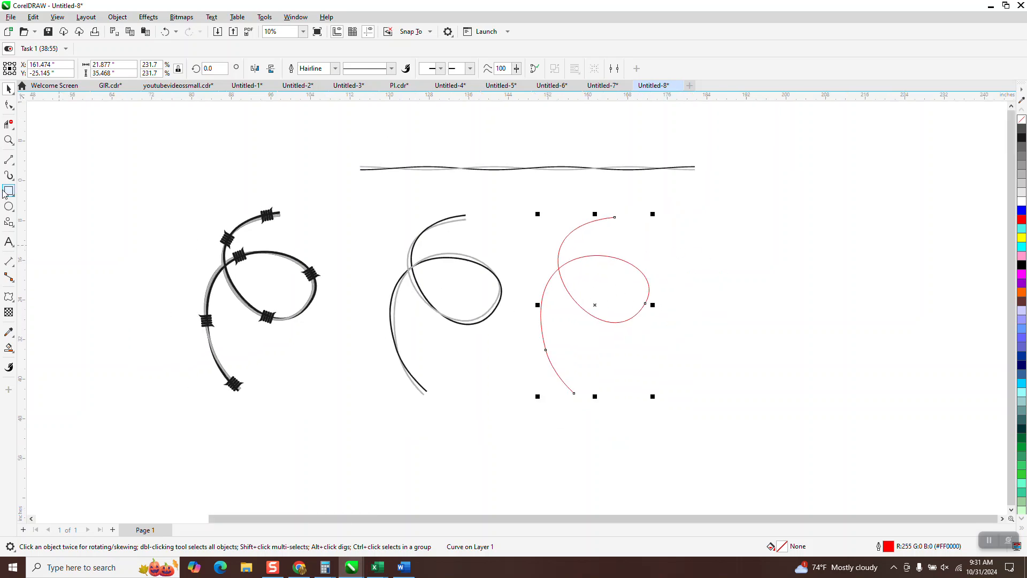
left_click(11, 144)
left_click_drag(591, 206, 698, 243)
left_click(9, 191)
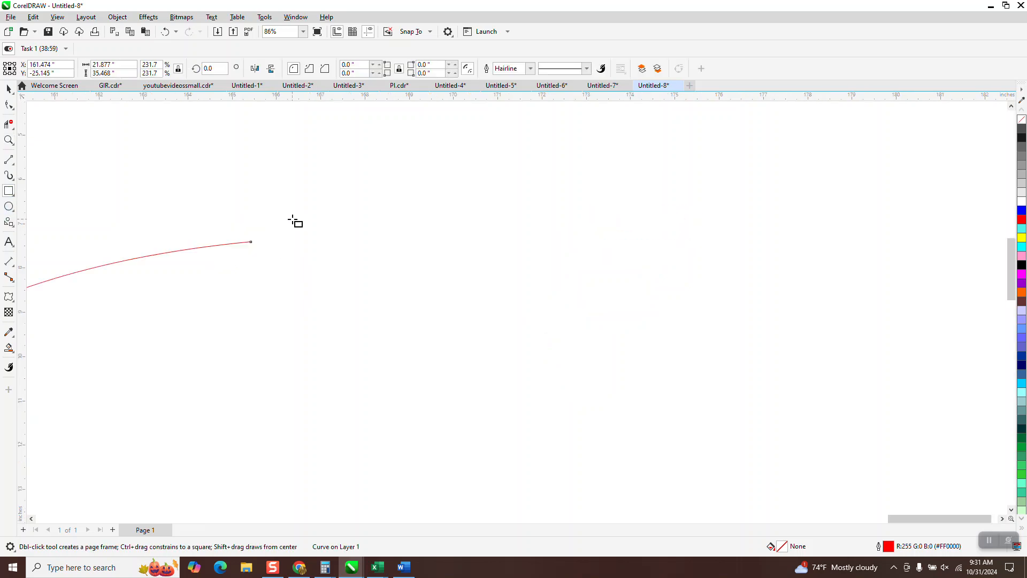
left_click_drag(393, 213, 383, 288)
left_click_drag(361, 65, 335, 76)
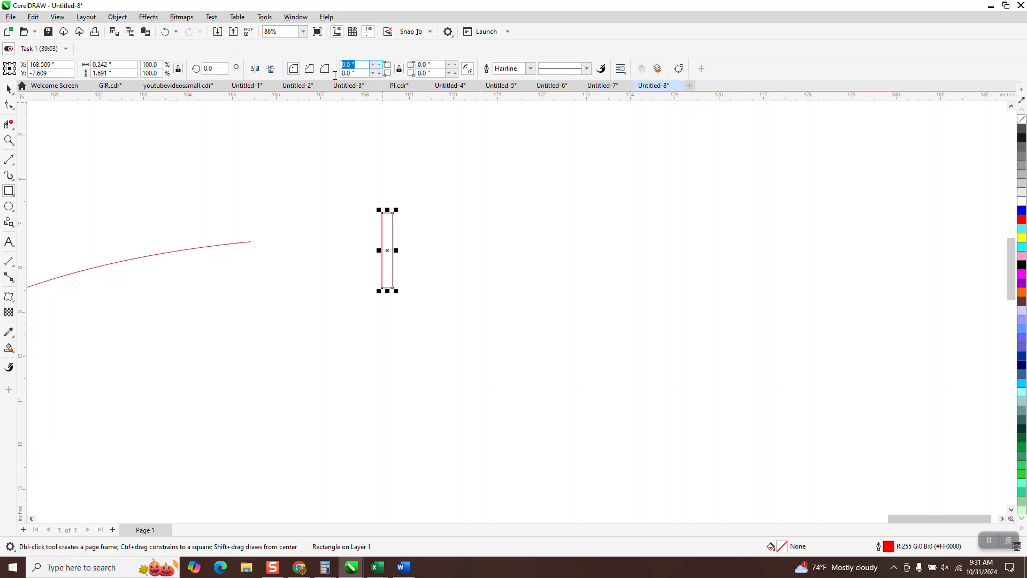
type("1")
key("Return")
Step: Set the rounded bar's width to 0.25 in with its proportions locked
left_click_drag(127, 66, 72, 78)
type(".")
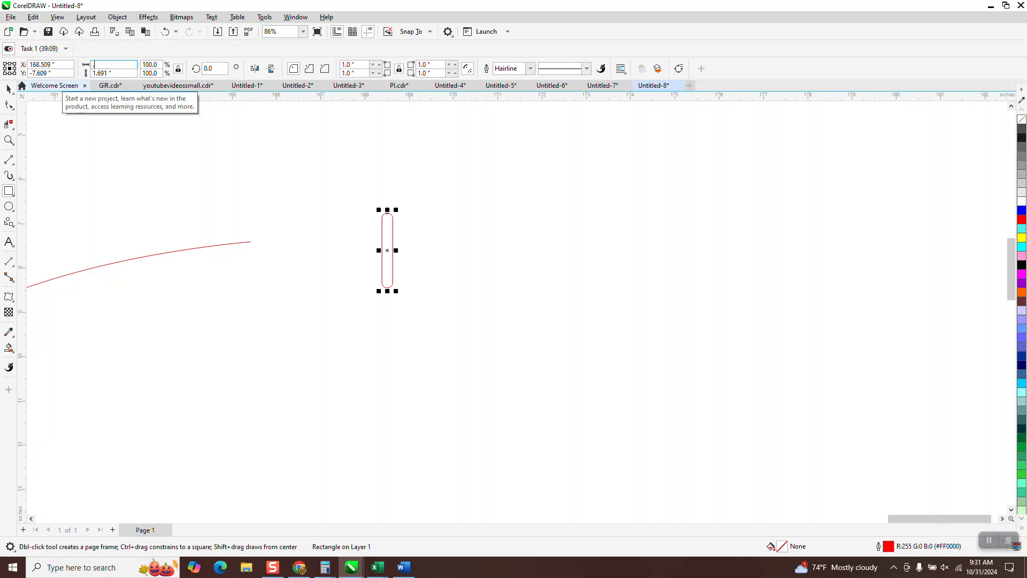
type("25")
key("Return")
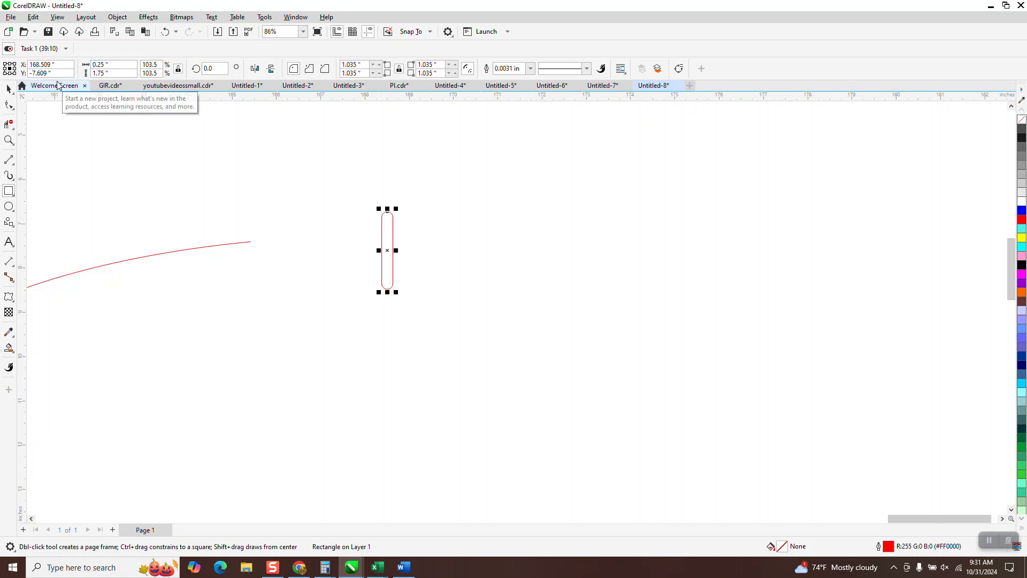
Step: Set the nudge distance to 0.27 in and place a copy of the rounded bar that far to its right
left_click(9, 89)
left_click(371, 113)
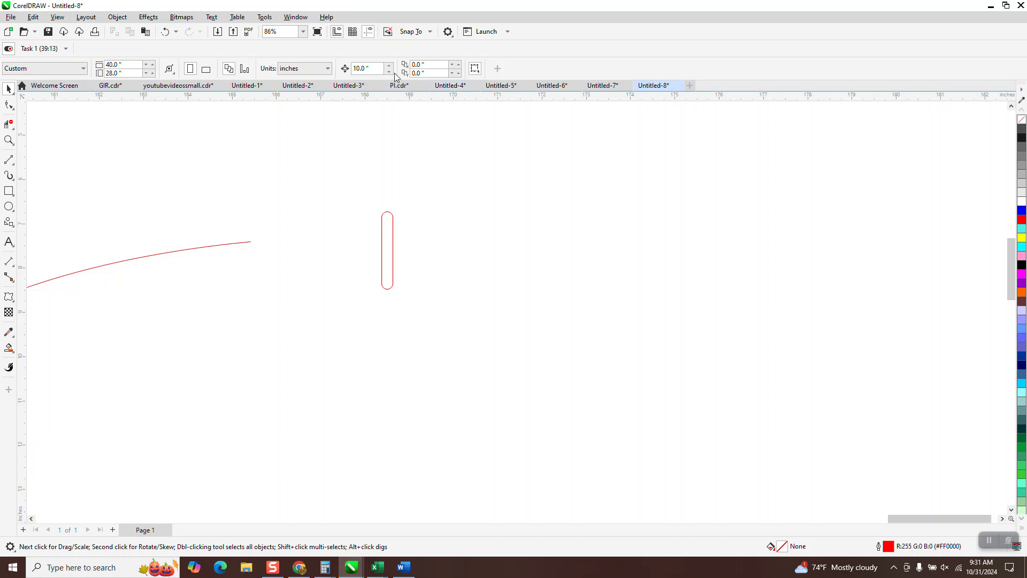
type(".27")
left_click_drag(455, 303, 458, 304)
key("KP_Add")
key("Right")
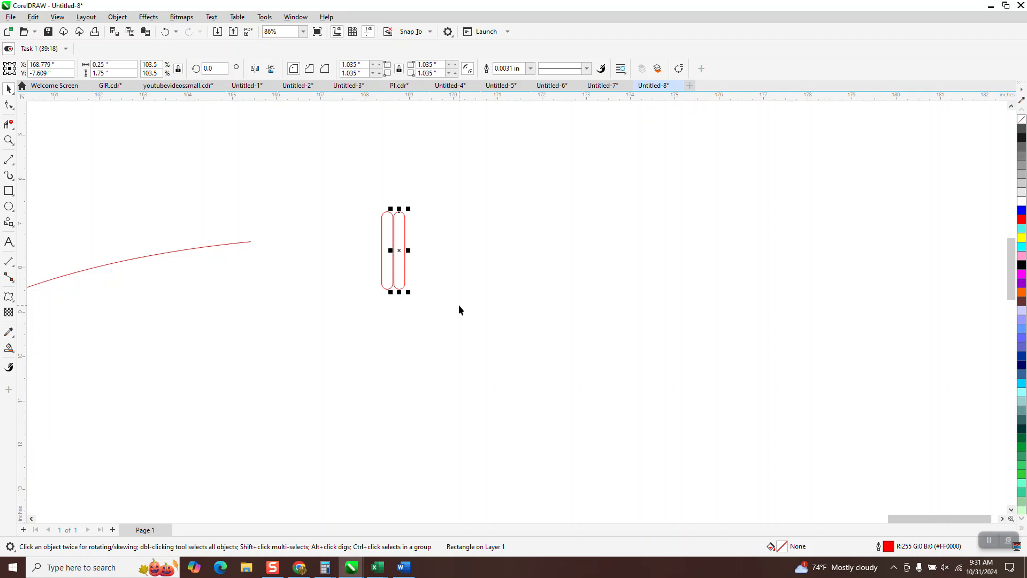
Step: Inspect the gap between the two rounded bars up close and delete the copy
left_click(8, 140)
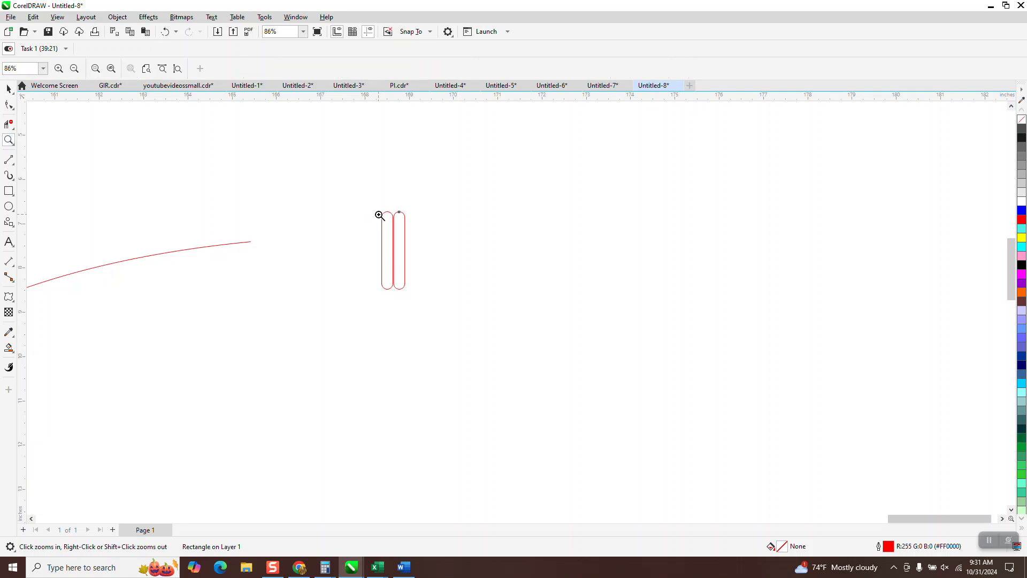
left_click_drag(377, 212, 465, 299)
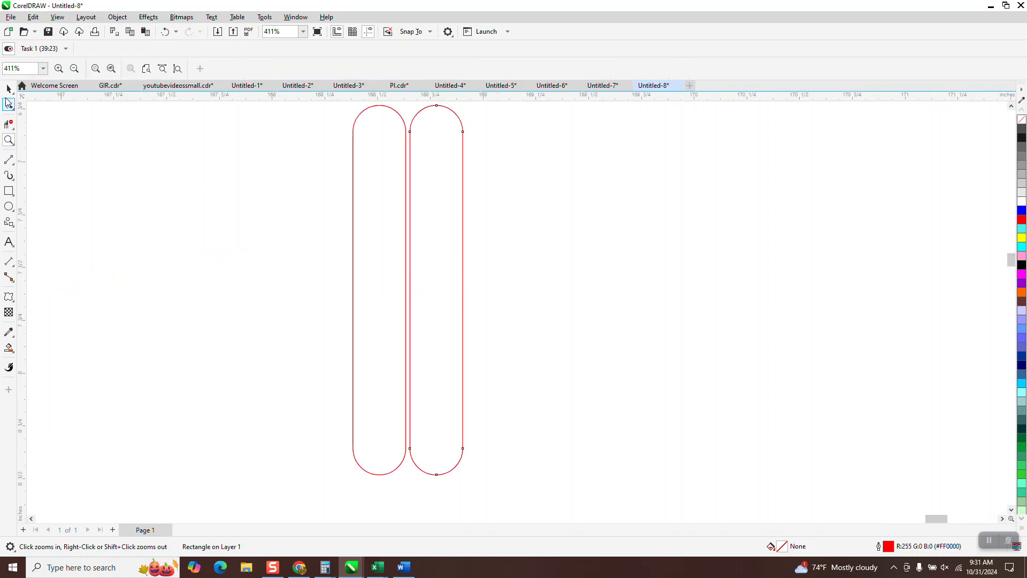
left_click(8, 88)
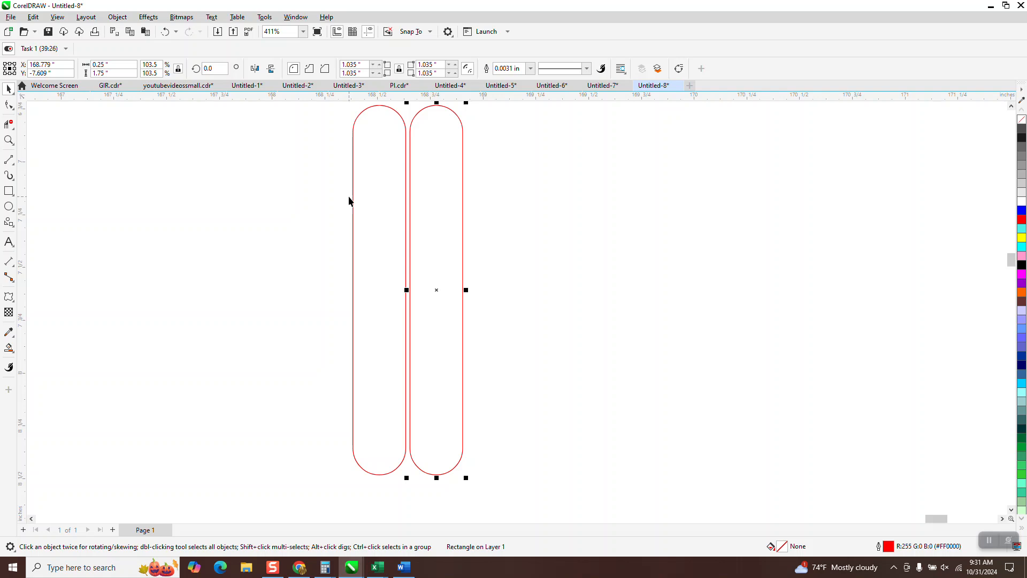
key("Delete")
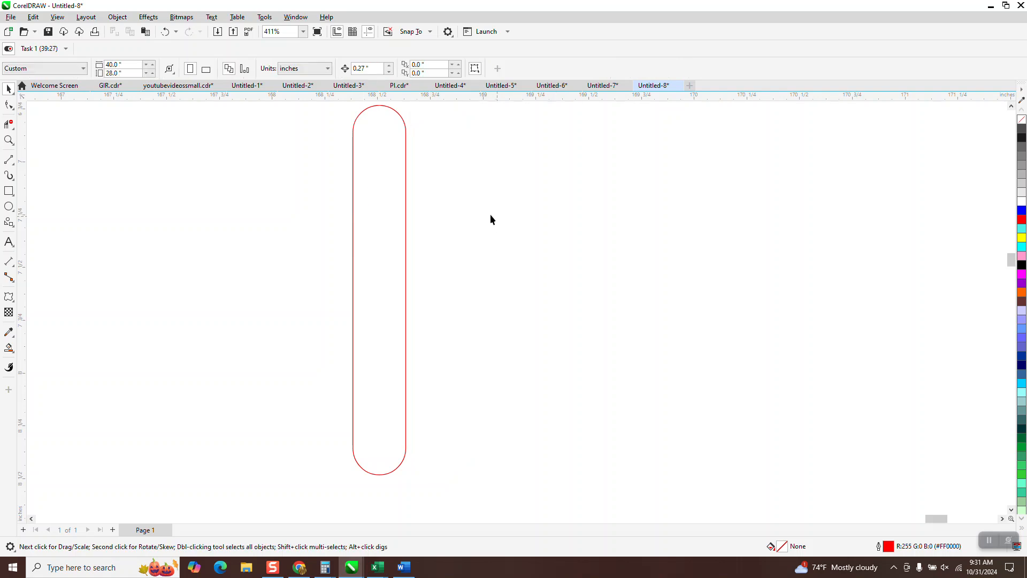
Step: Set the nudge distance to 0.29 in and make three copies of the rounded bar, each 0.29 in further right
left_click(376, 69)
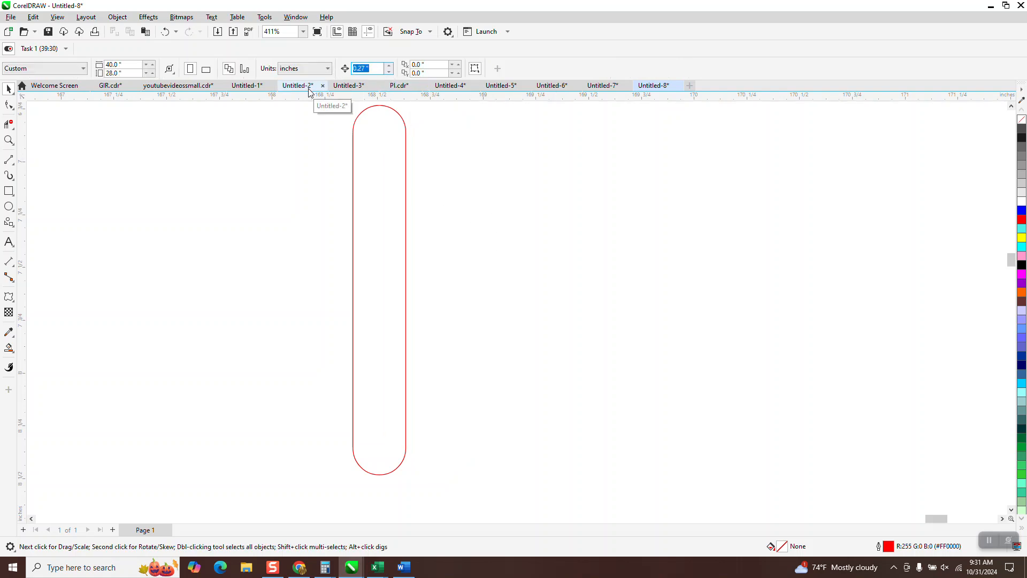
key("BackSpace")
type(".29")
key("Return")
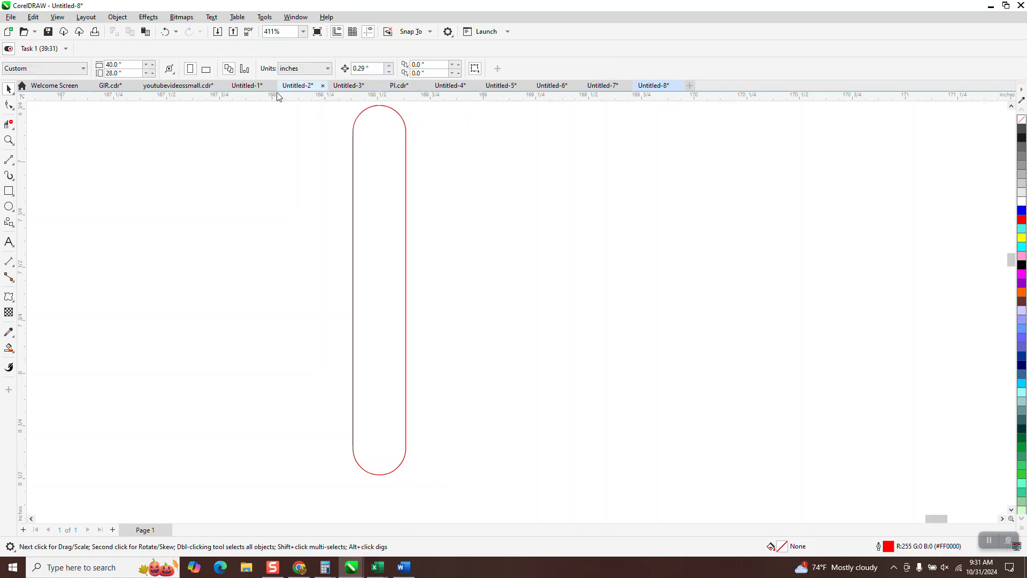
left_click(354, 244)
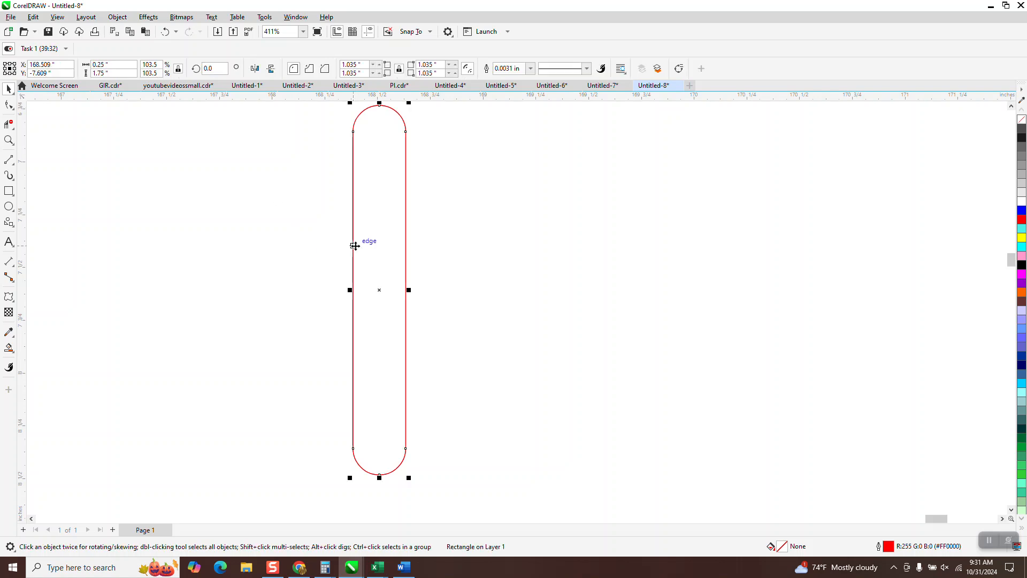
key("ctrl+d")
key("ctrl+d")
key("ctrl+d")
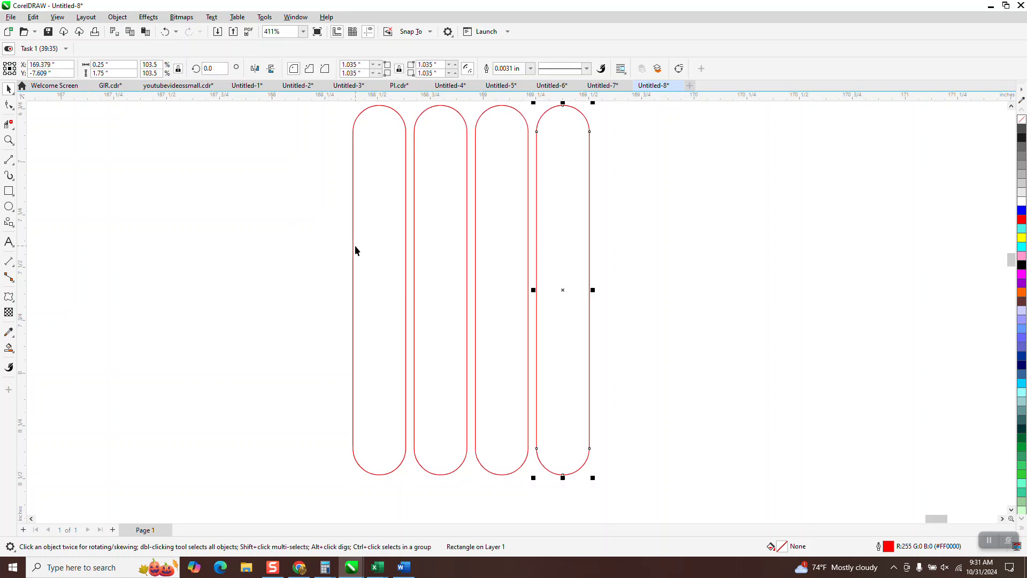
Step: Convert the rightmost bar to curves, pull its top node about 0.35 in up and right, and delete the leftover top node
scroll(350, 237, "down", 1)
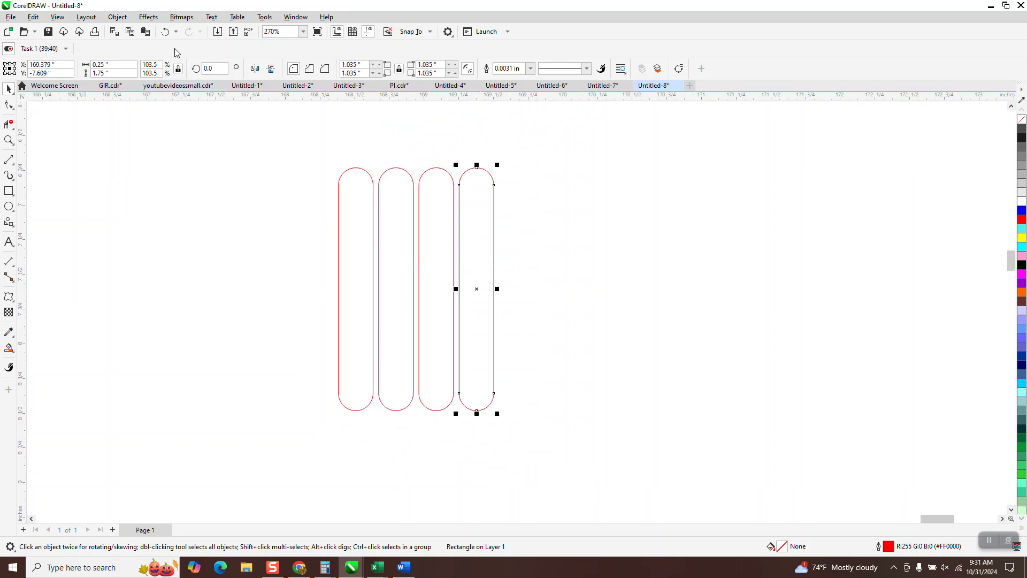
left_click(117, 17)
right_click(134, 110)
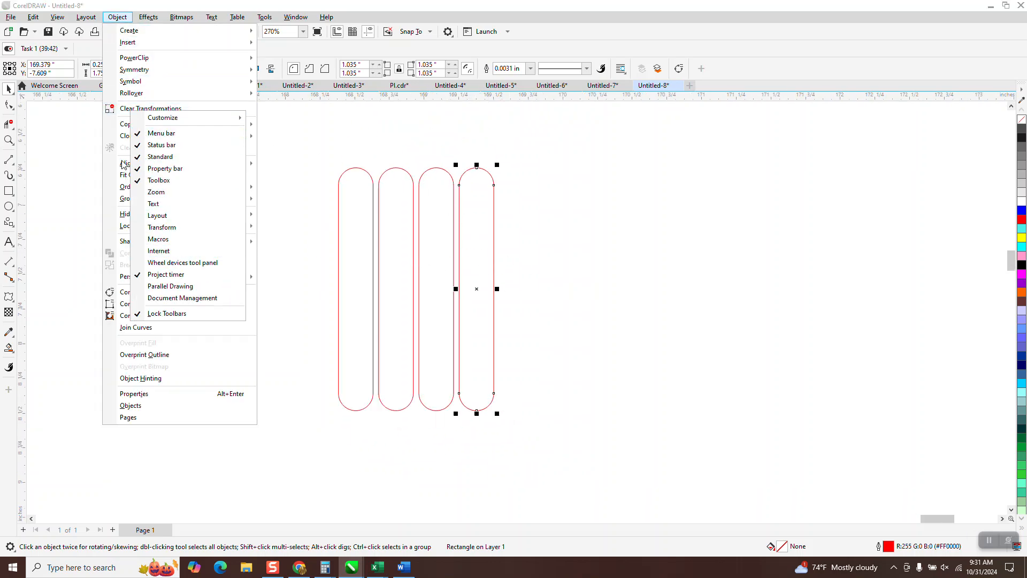
key("Escape")
left_click(145, 292)
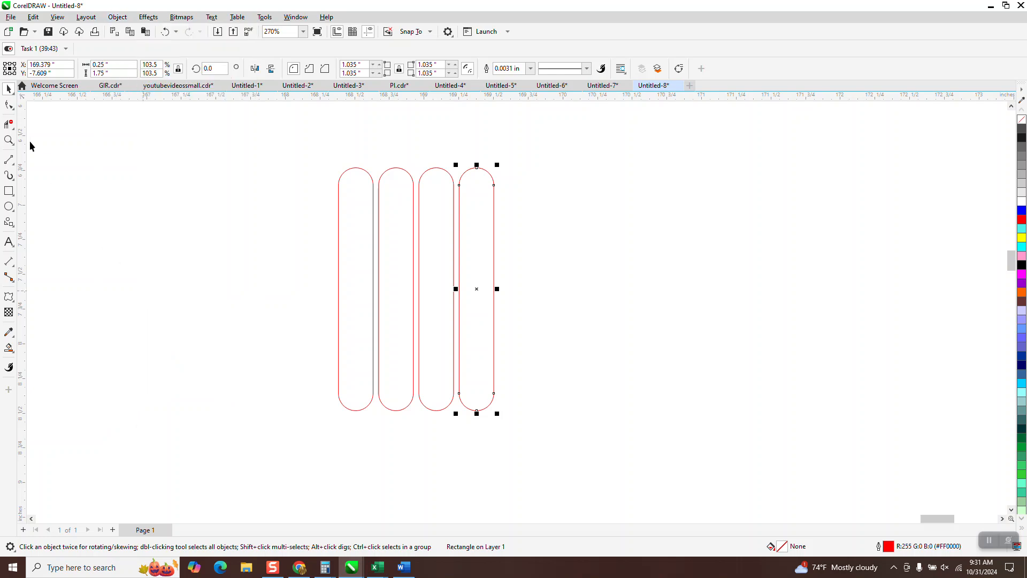
key("F10")
left_click_drag(478, 169, 502, 126)
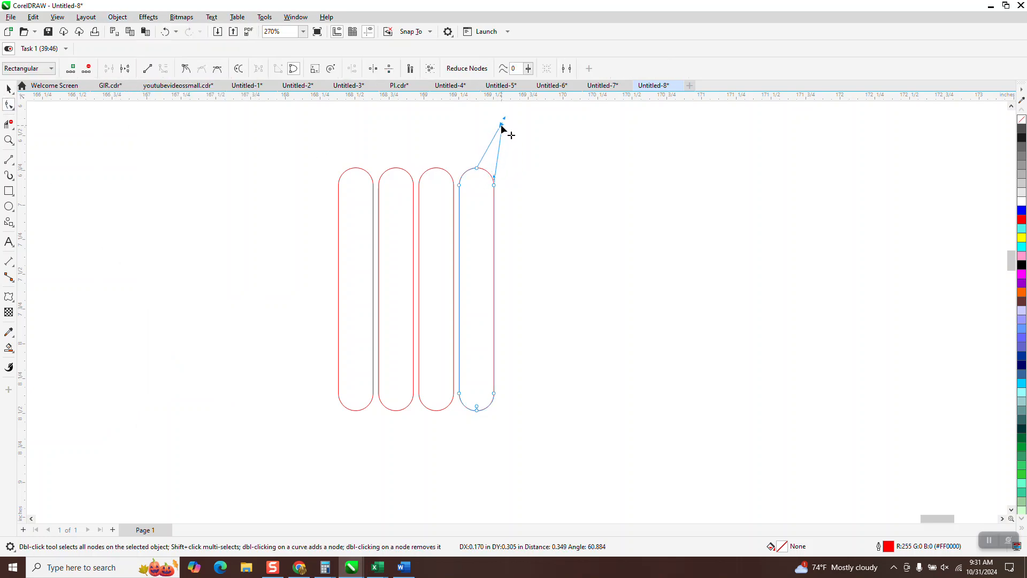
double_click(476, 168)
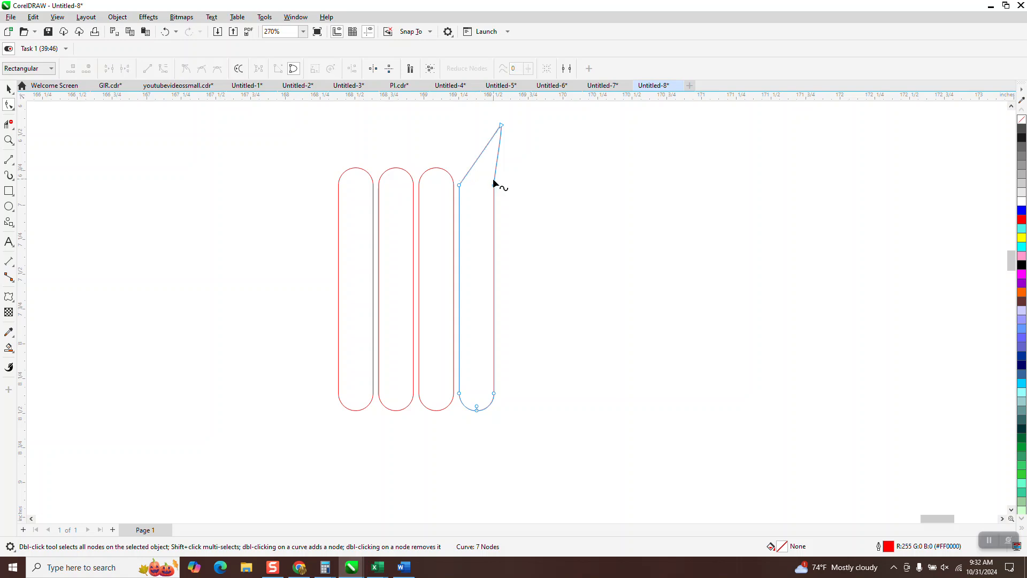
Step: Curve the left edge leading to the rightmost bar's tip outward and adjust the node at the base of the tip's right edge
left_click(8, 140)
left_click_drag(389, 114, 612, 239)
left_click(9, 105)
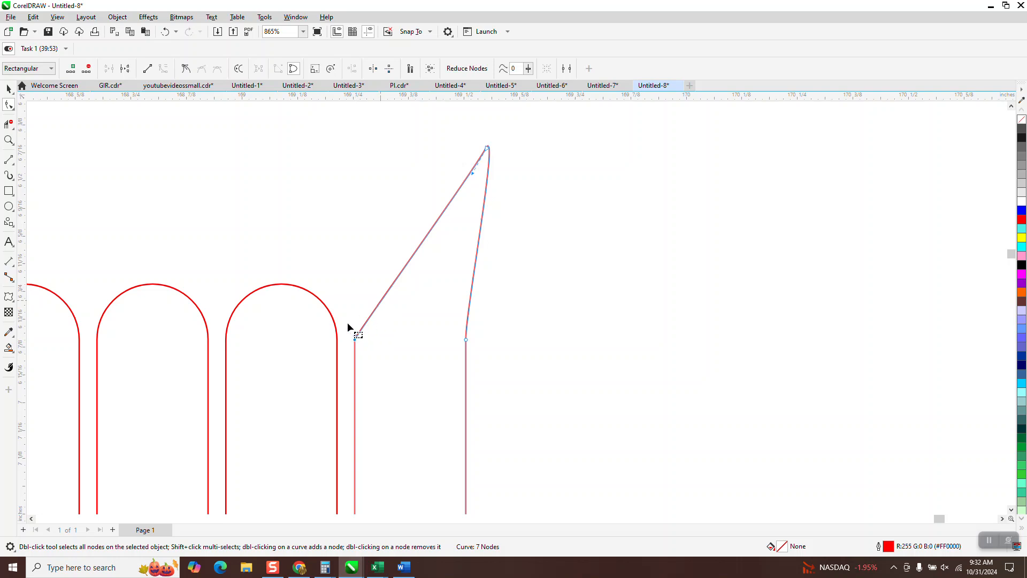
left_click_drag(358, 336, 389, 209)
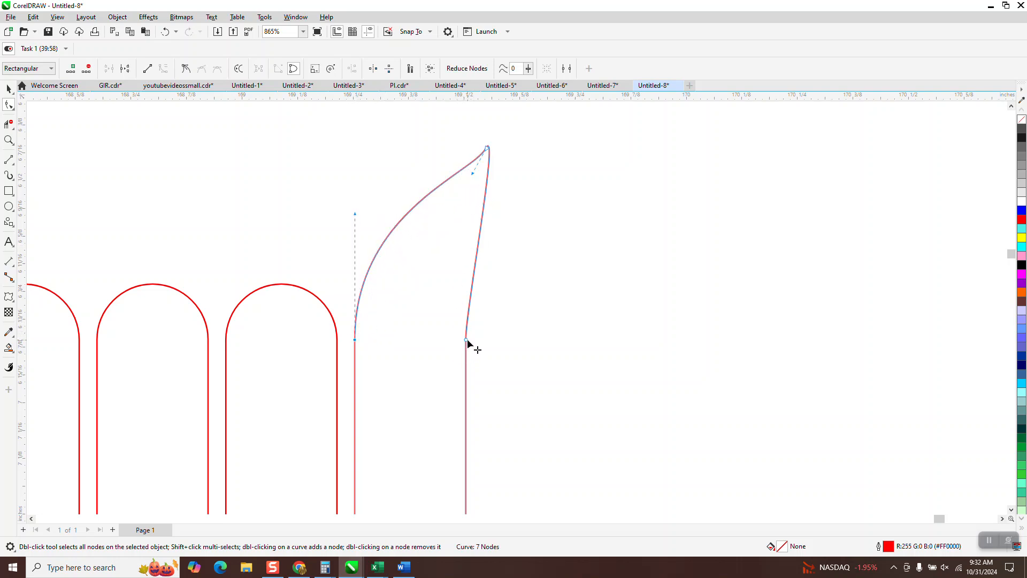
mouse_move(468, 341)
left_mouse_down()
mouse_move(471, 319)
mouse_move(413, 300)
mouse_move(452, 330)
left_mouse_up()
Step: Adjust the curve handles at the rightmost bar's tip and right edge to shape a slender, sharp barb point
left_click(488, 149)
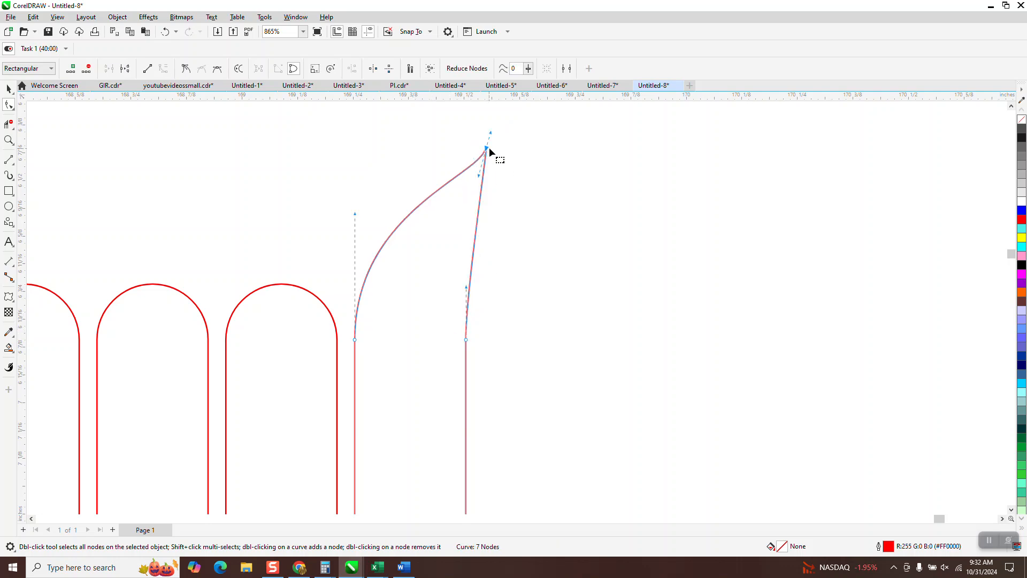
left_click_drag(480, 176, 497, 159)
left_click_drag(482, 198, 484, 206)
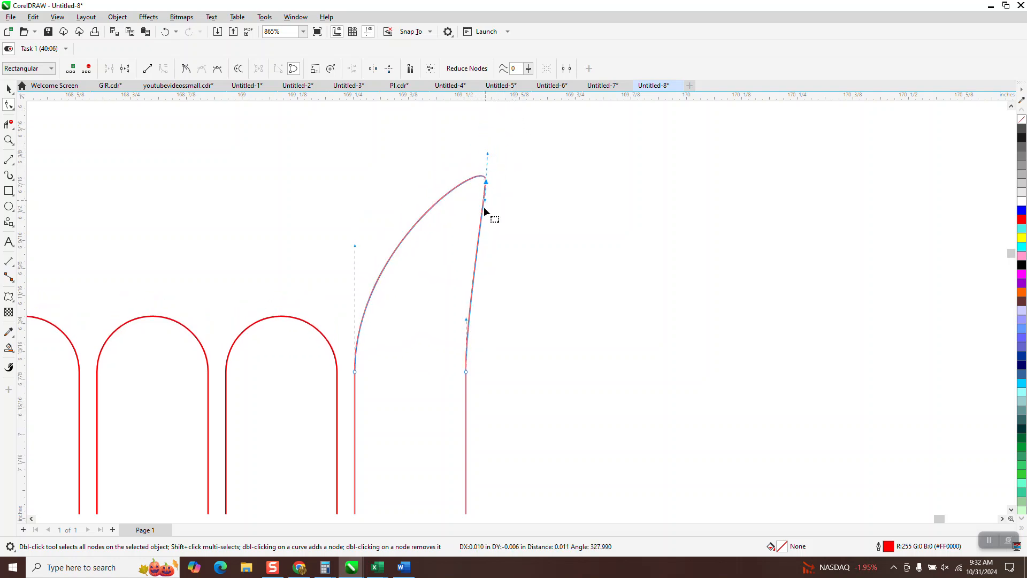
left_click_drag(466, 321, 420, 289)
left_click(465, 372)
left_click_drag(486, 203, 472, 218)
scroll(469, 212, "down", 4)
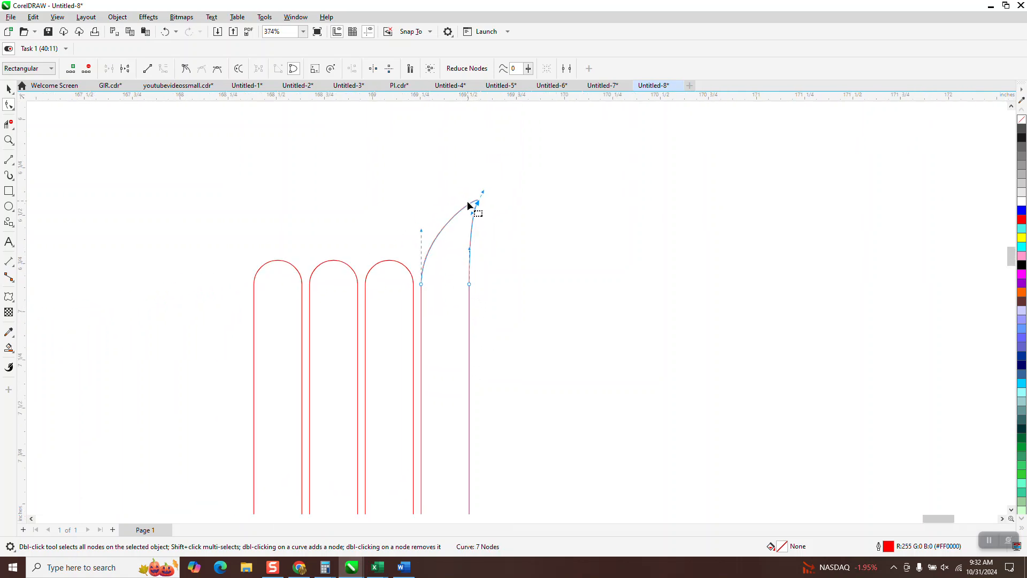
Step: Place a copy of the pointed bar four 0.29 in nudges to the left and mirror it vertically and horizontally
left_click(7, 89)
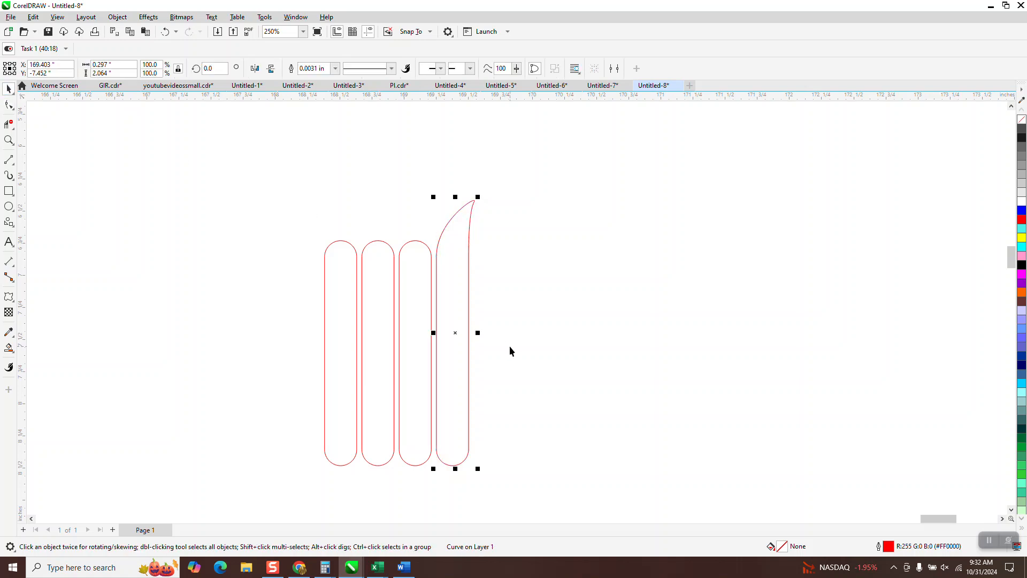
key("KP_Add")
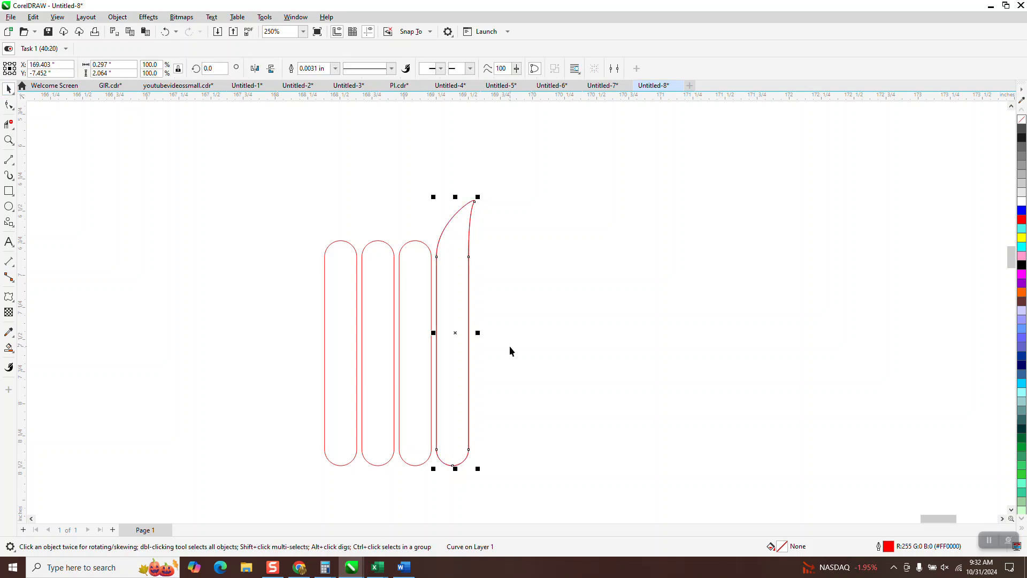
key("Left")
key("Left")
key("Left")
key("Left")
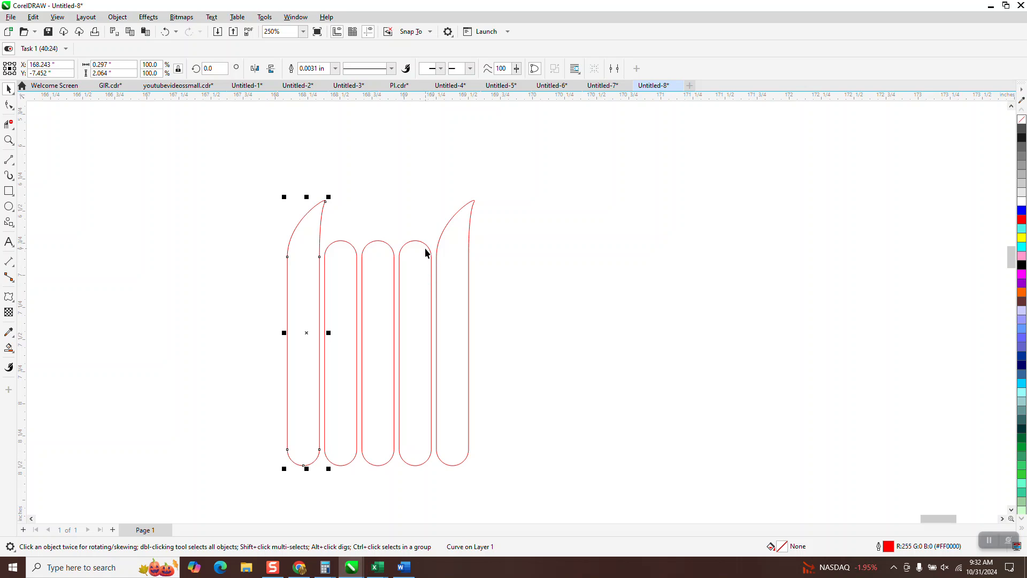
left_click(271, 73)
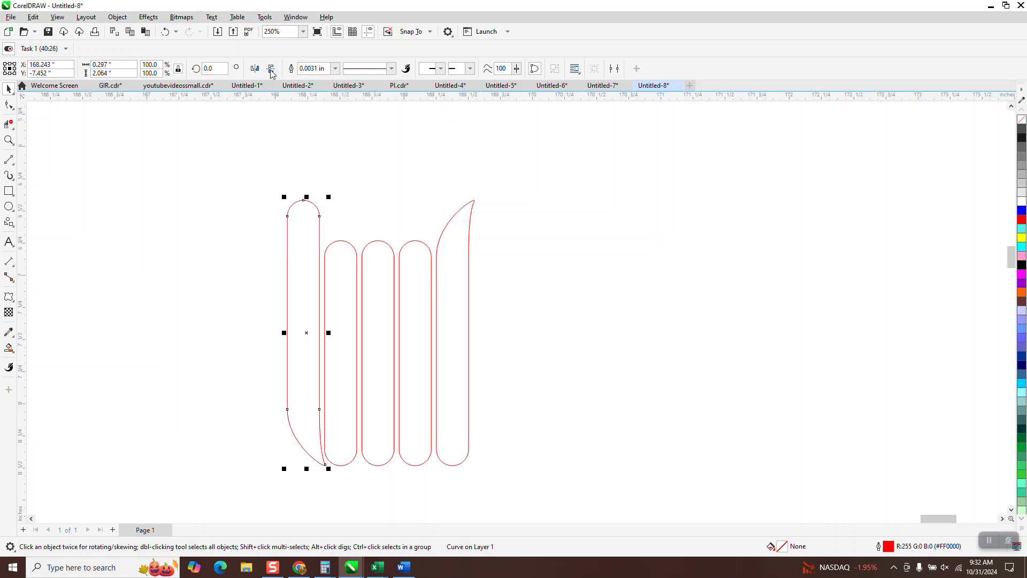
left_click(255, 69)
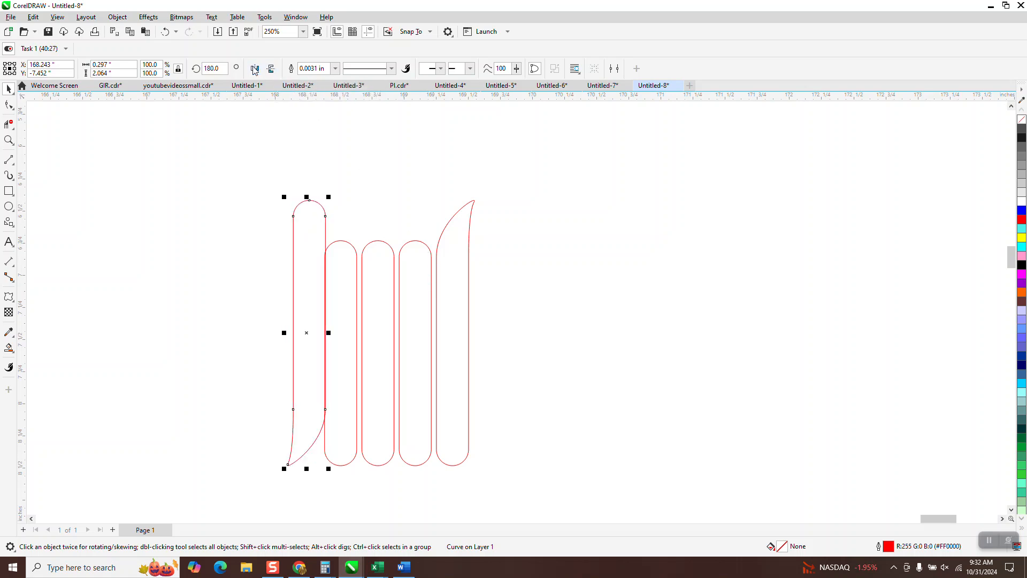
Step: Move the mirrored pointed bar down about 0.3 in so its rounded top lines up with the neighbouring bars
left_click(7, 141)
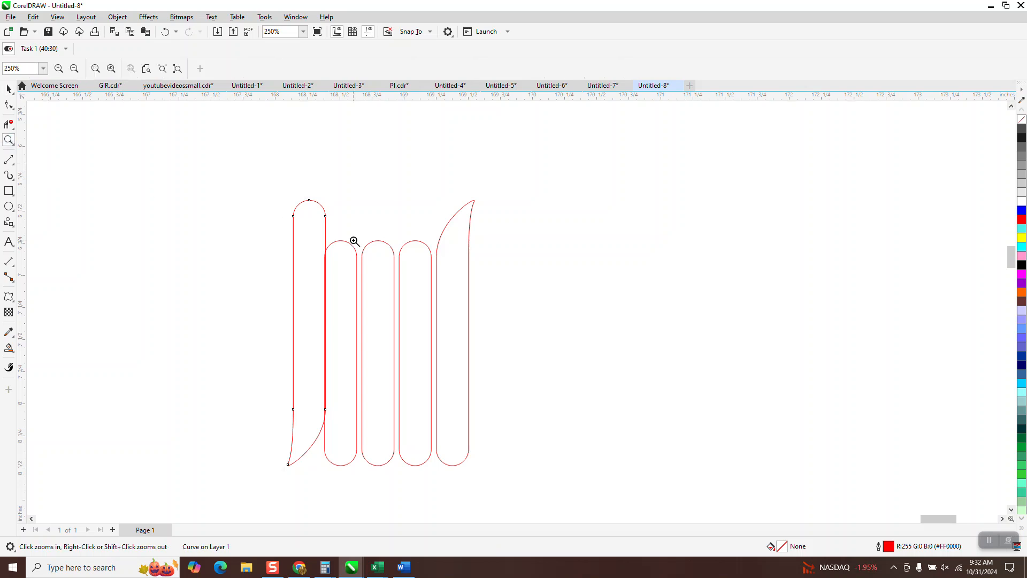
left_click(436, 281)
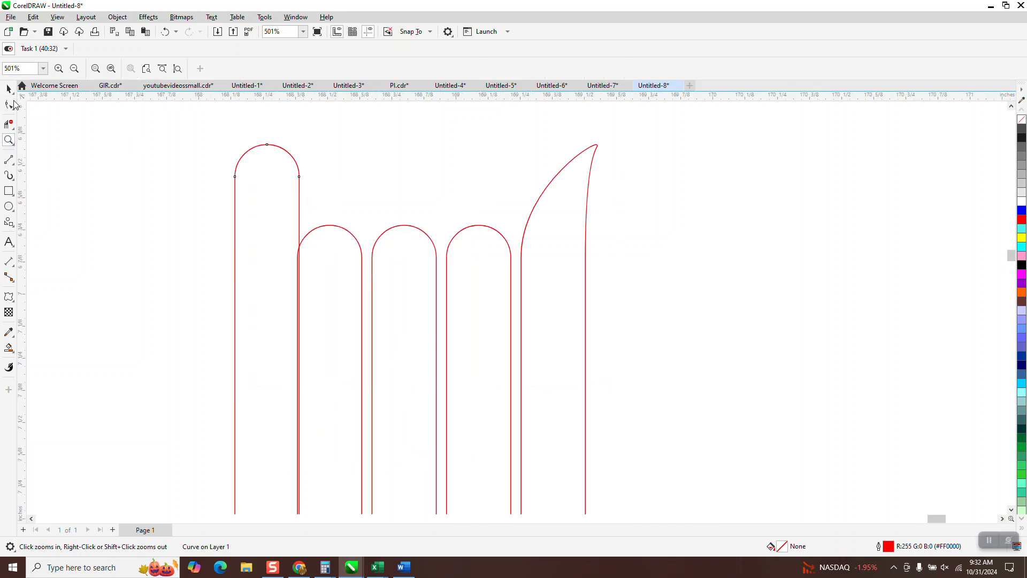
left_click(9, 89)
left_click(372, 170)
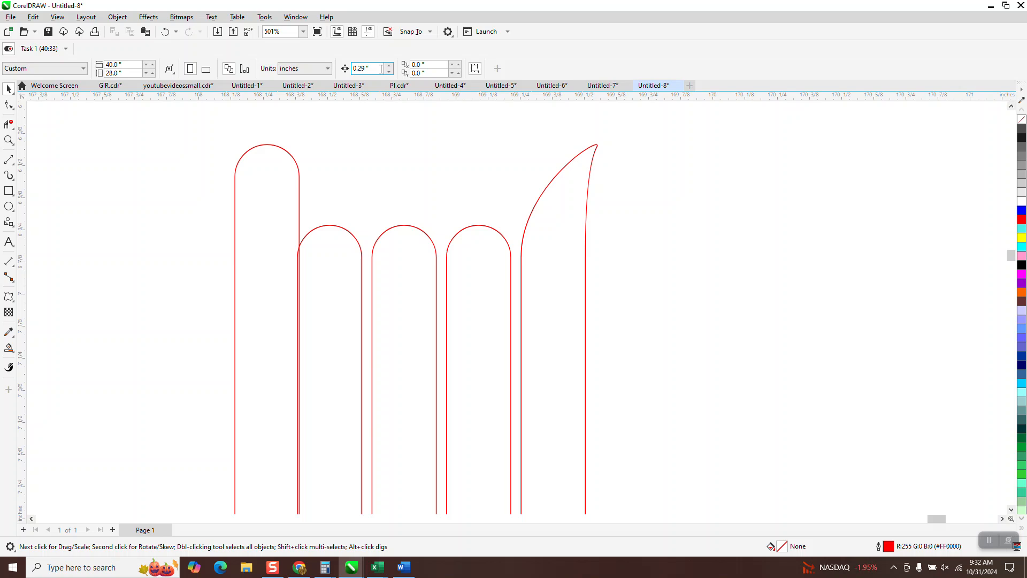
left_click(286, 154)
left_click_drag(298, 176, 298, 256)
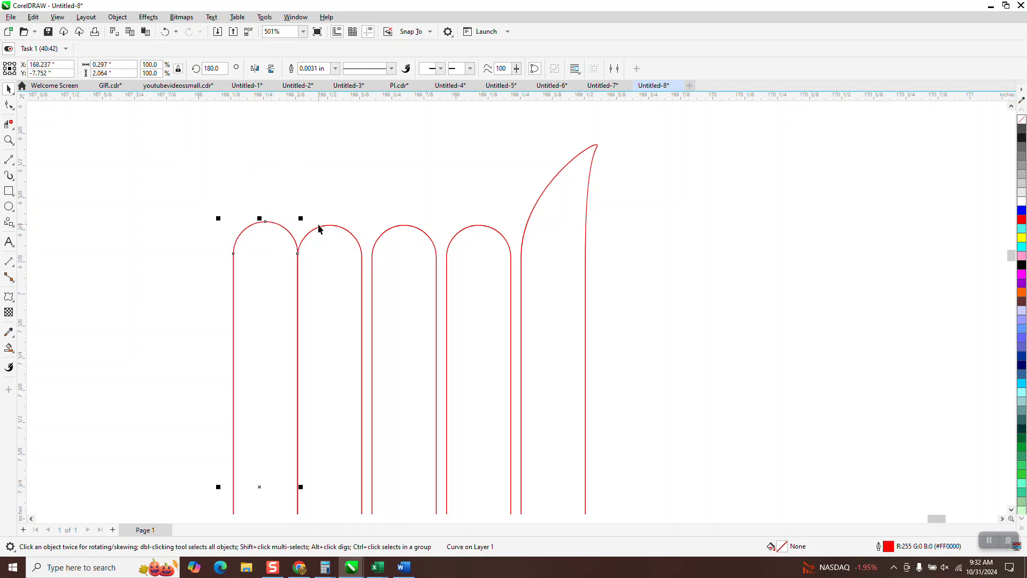
key("Left")
key("Right")
Step: Set the nudge distance to 0.04 in and shift the mirrored pointed bar left once to space it from its neighbour
left_click(339, 179)
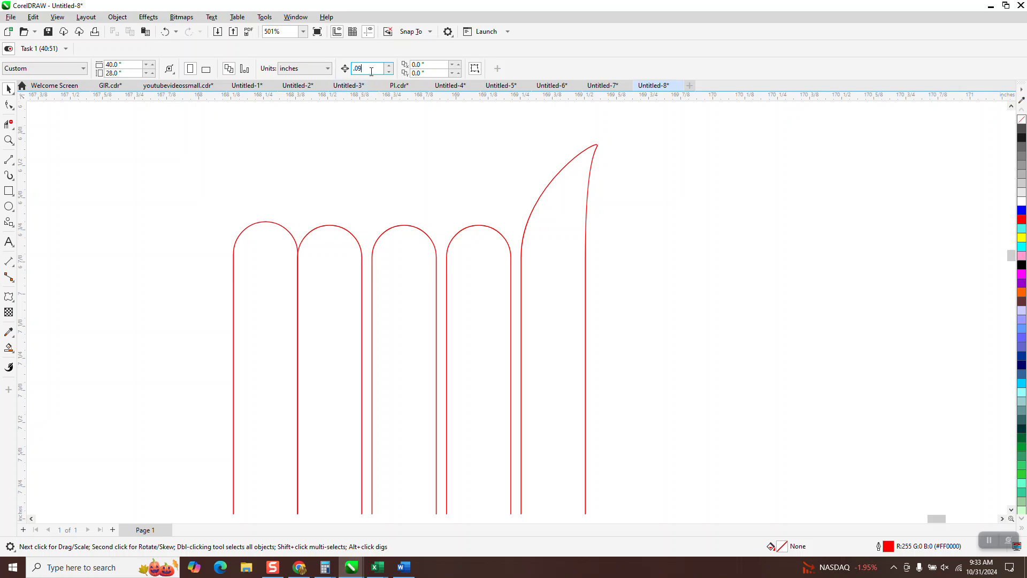
type(".0")
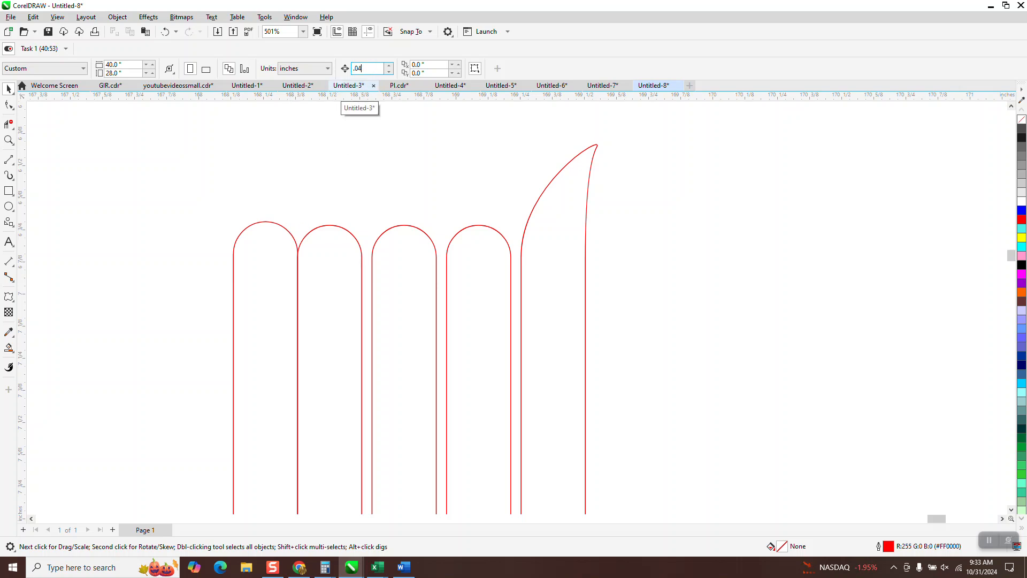
left_click(277, 227)
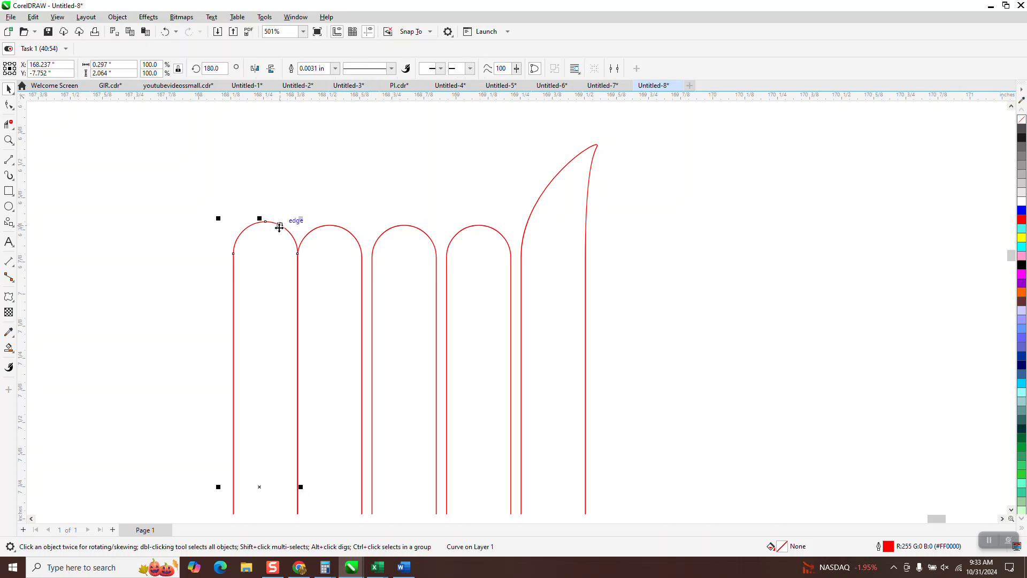
key("Left")
scroll(286, 226, "down", 2)
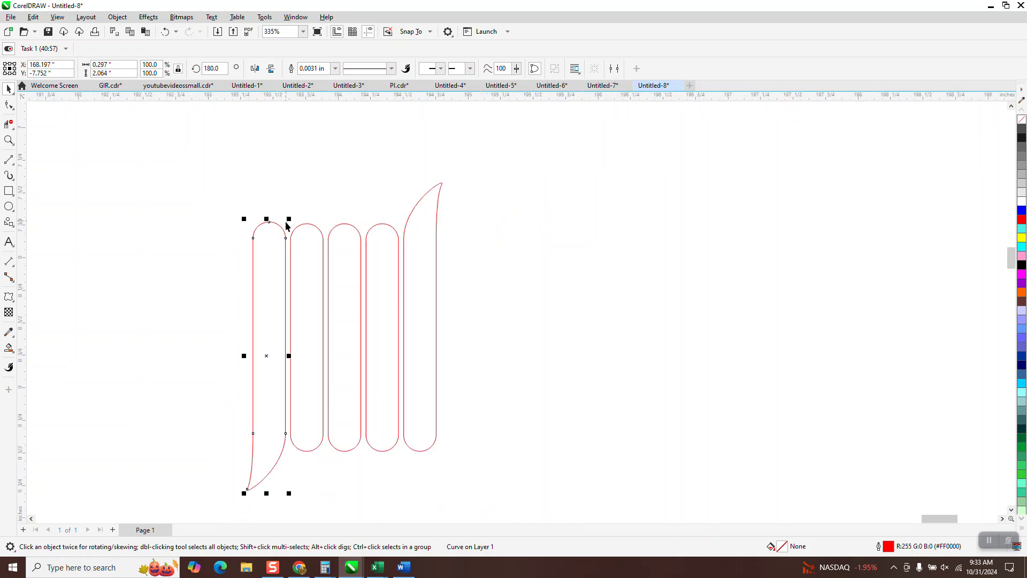
scroll(286, 225, "down", 1)
scroll(266, 223, "down", 1)
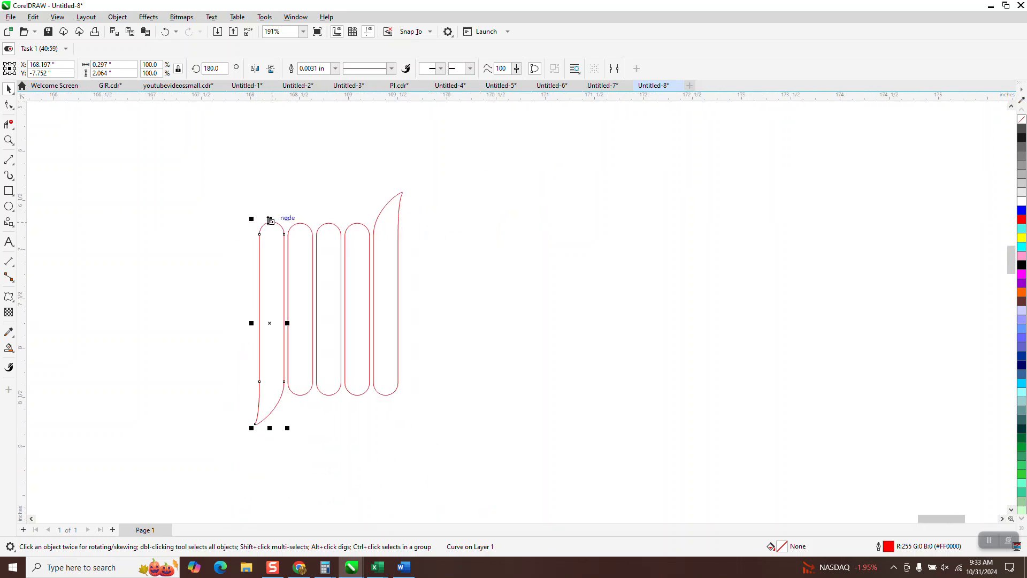
Step: Fill all five bars with the near-black #1A1A1A and remove their outlines
left_click_drag(222, 174, 461, 446)
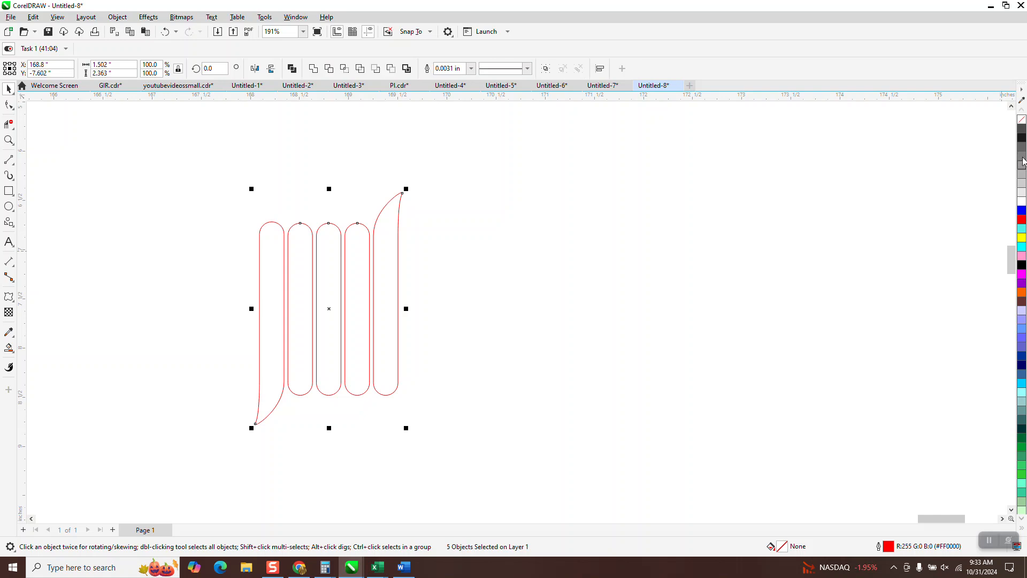
left_click(1022, 138)
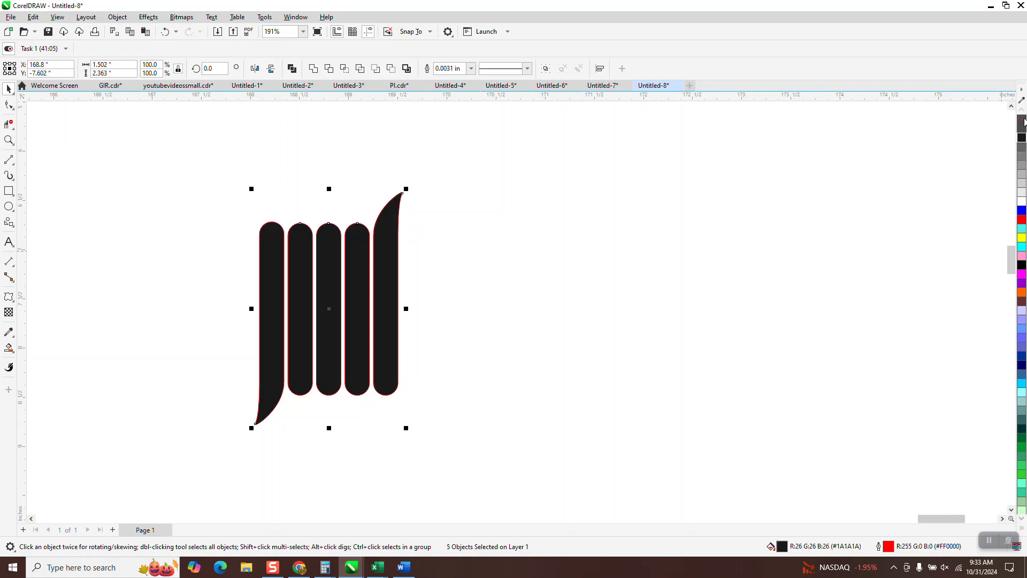
right_click(1023, 122)
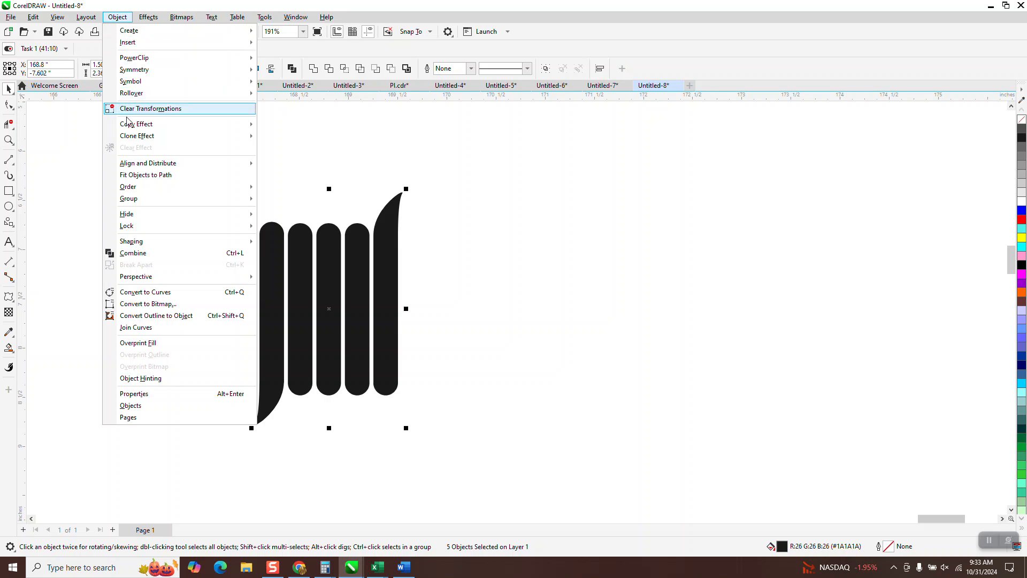
Step: Group the five bars into one barb and move it about 12 in to the right of its place beside the curve
mouse_move(172, 203)
left_click(292, 207)
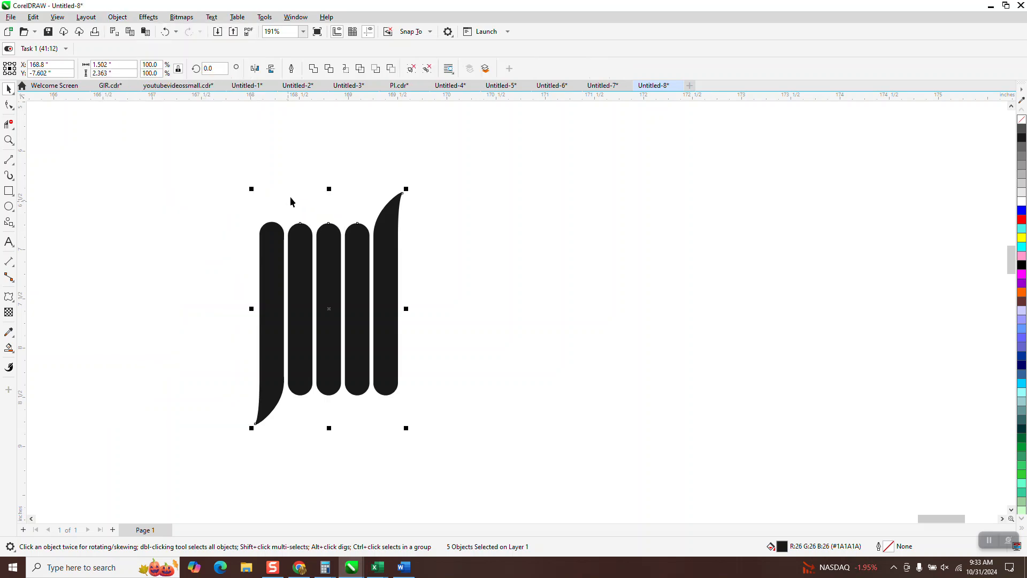
scroll(373, 220, "down", 4)
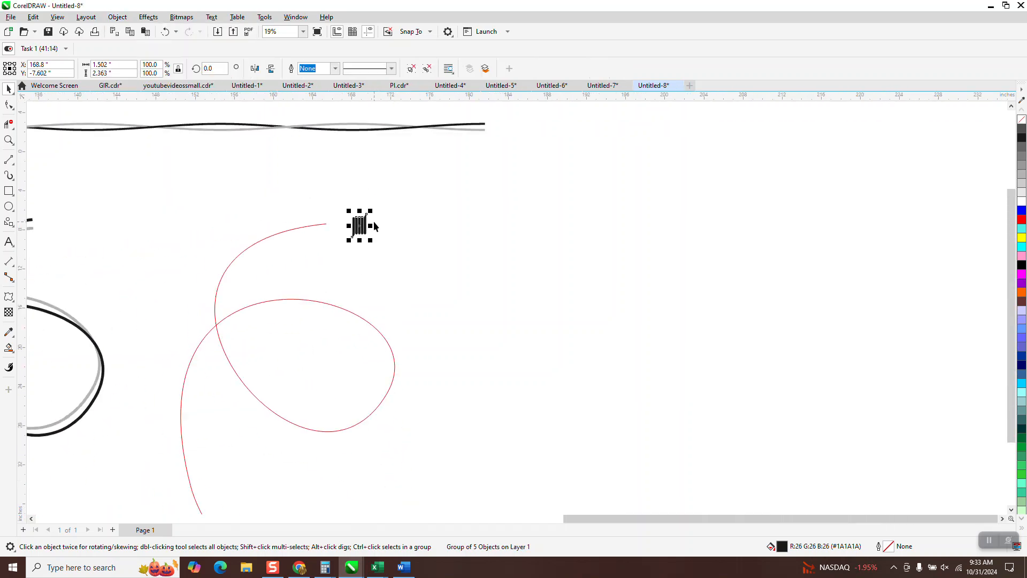
left_click_drag(361, 229, 472, 234)
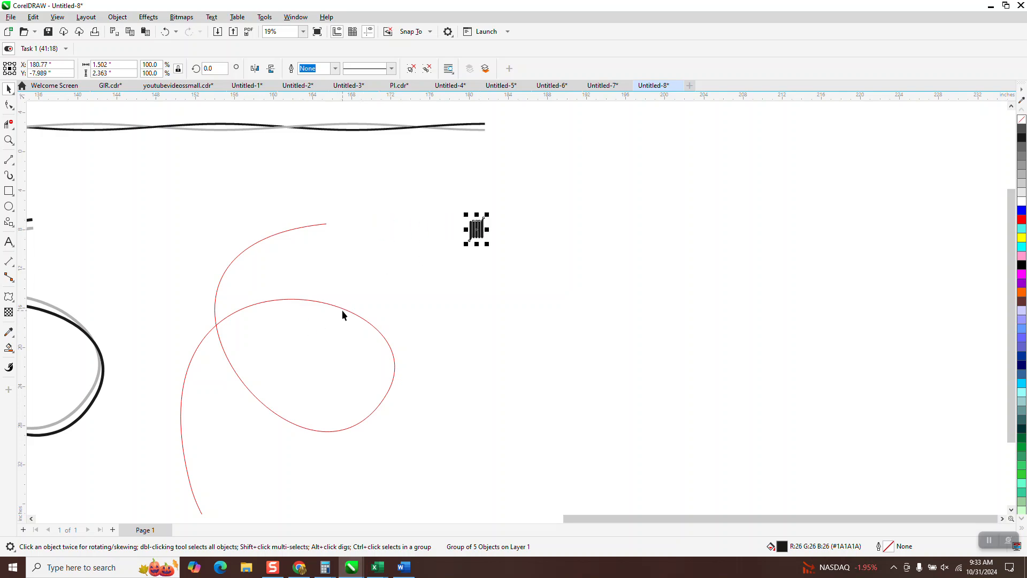
Step: Distribute the barb with six duplicates along the red looping curve using Fit Objects to Path, uniformly spaced and rotated to follow the path
left_click(117, 17)
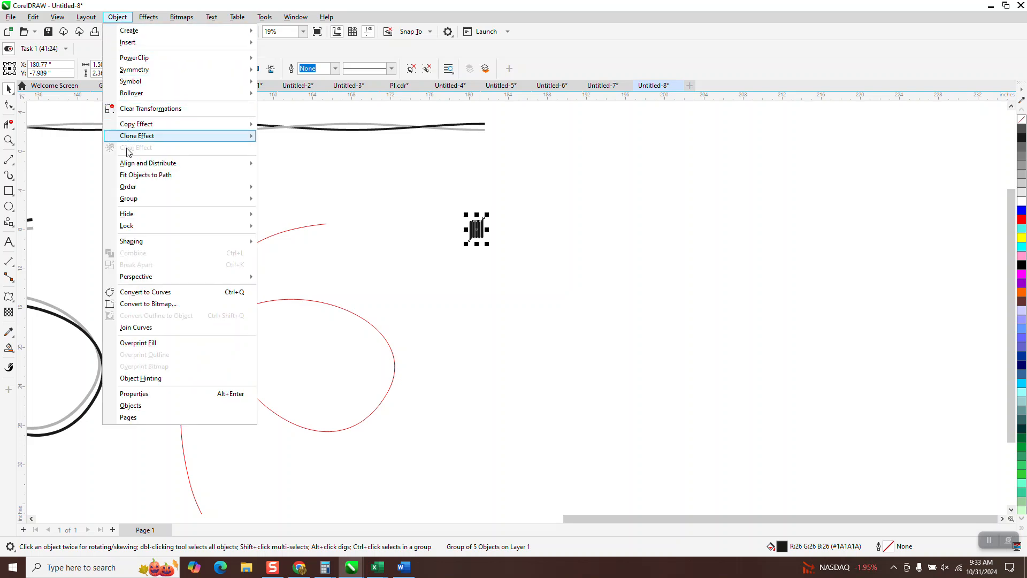
mouse_move(129, 166)
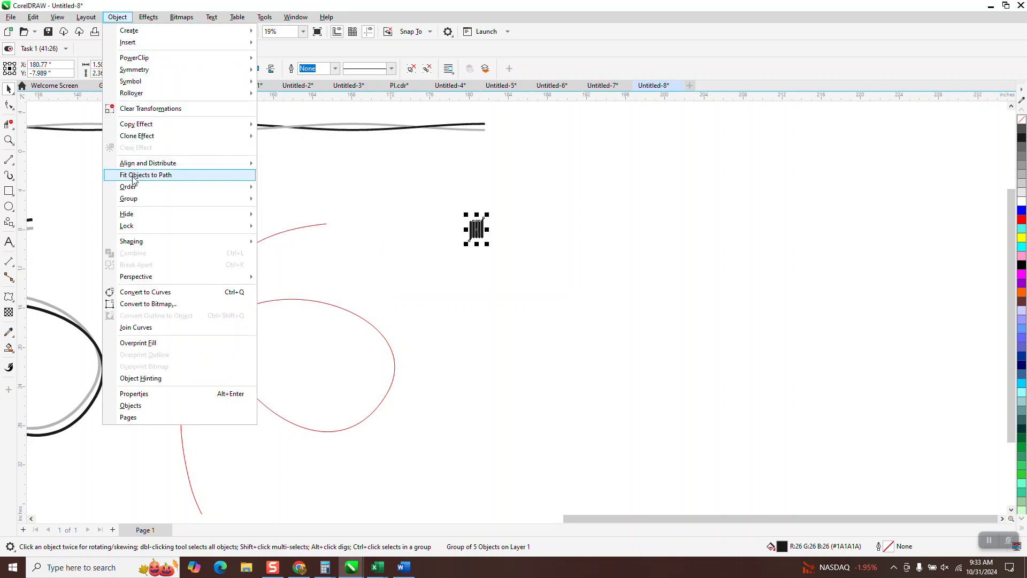
left_click(131, 175)
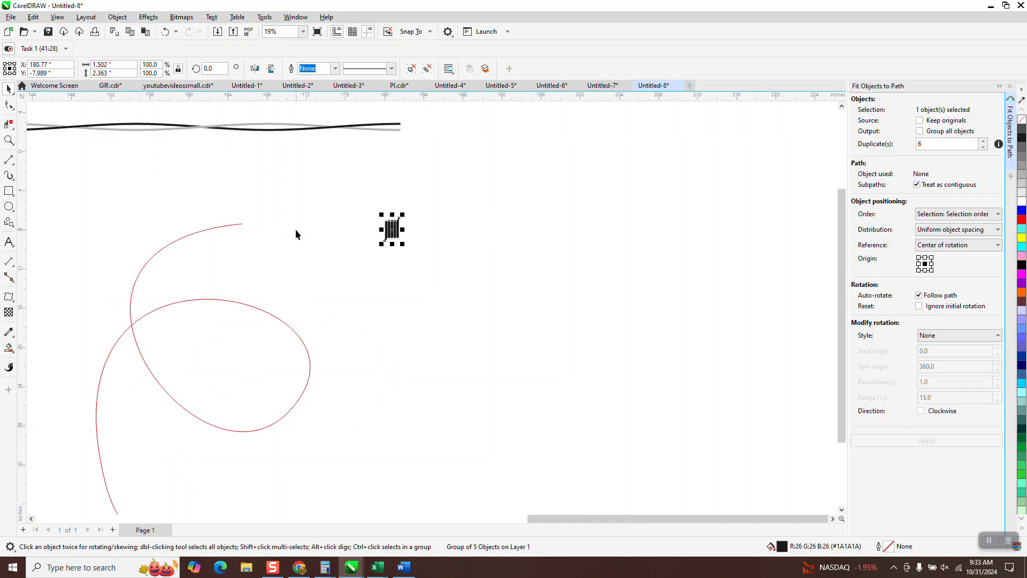
left_click(236, 224, "shift")
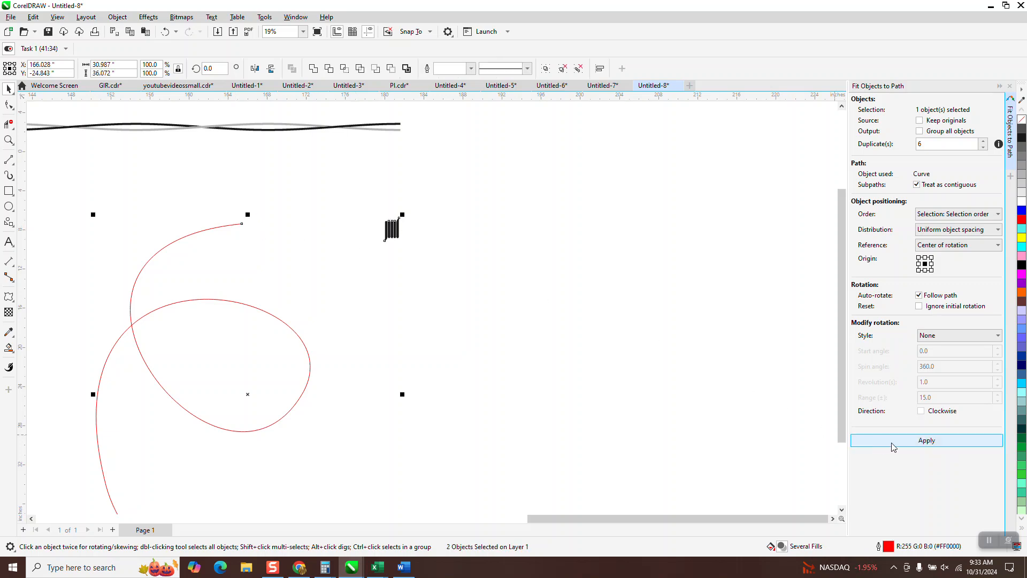
left_click(927, 442)
scroll(683, 311, "down", 2)
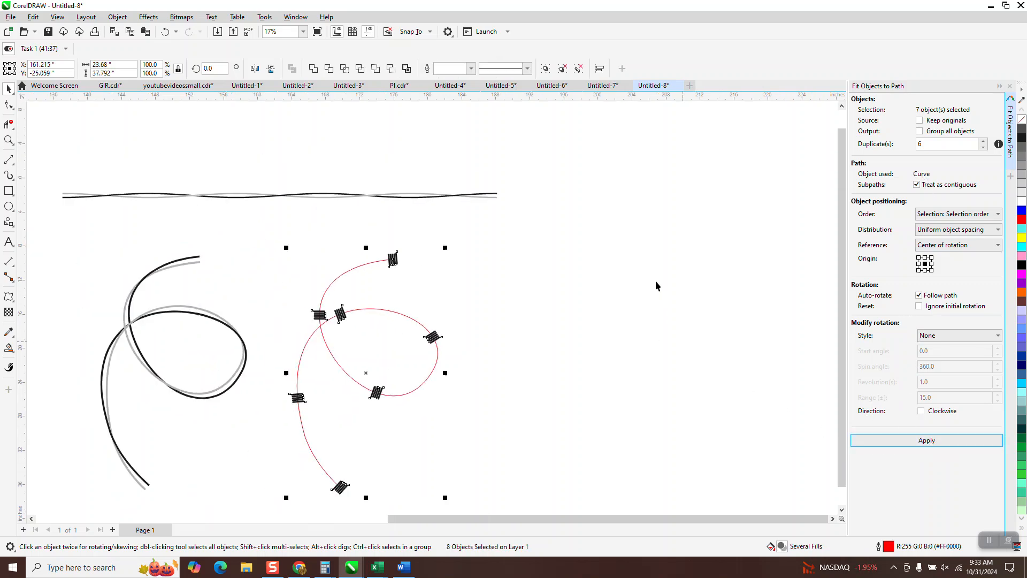
Step: Move the barb beside the red curve's self-crossing up along the path, away from its neighbouring barb
left_click(13, 142)
left_click_drag(321, 289, 550, 418)
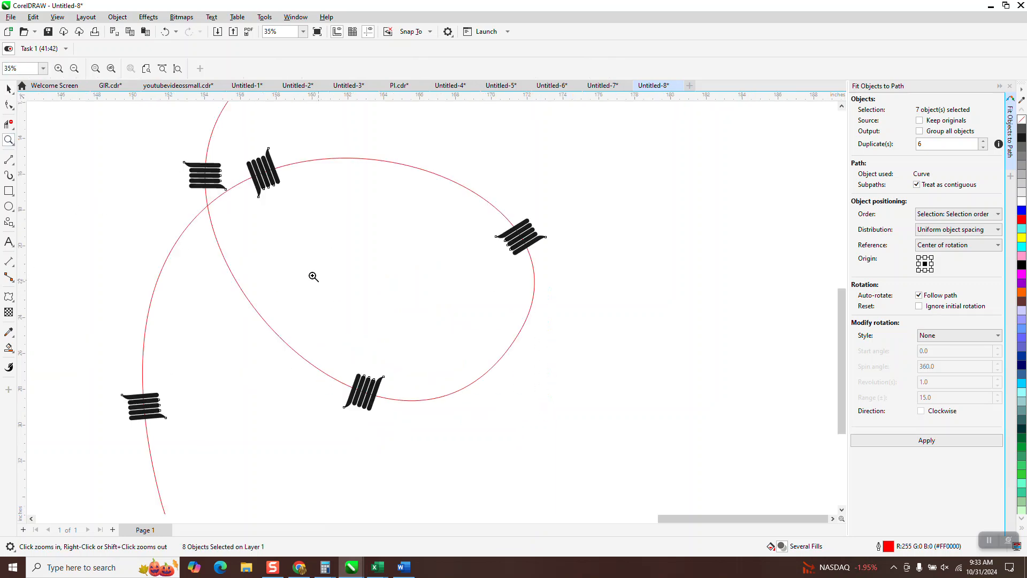
left_click(9, 88)
scroll(154, 313, "down", 2)
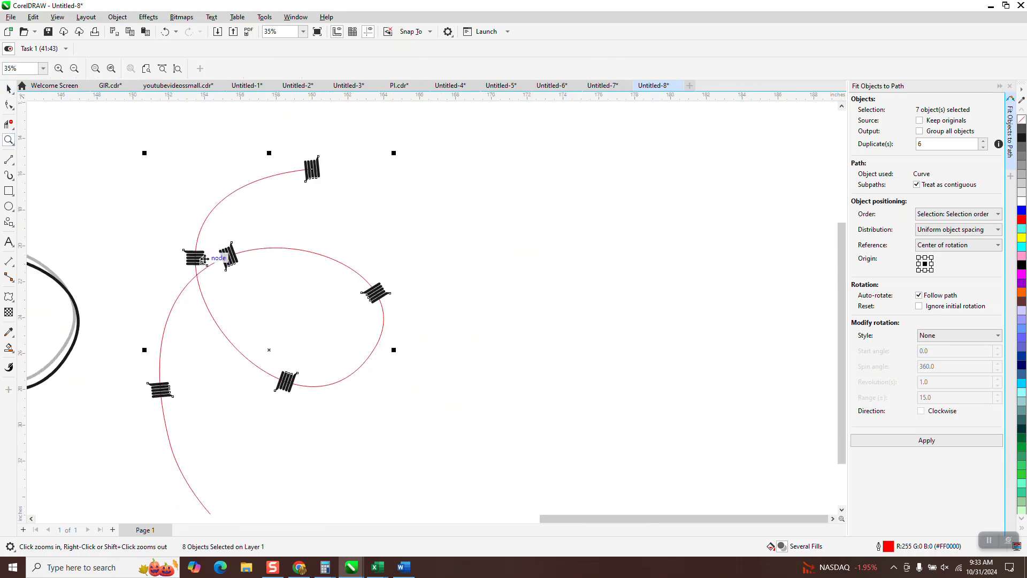
left_click(147, 196)
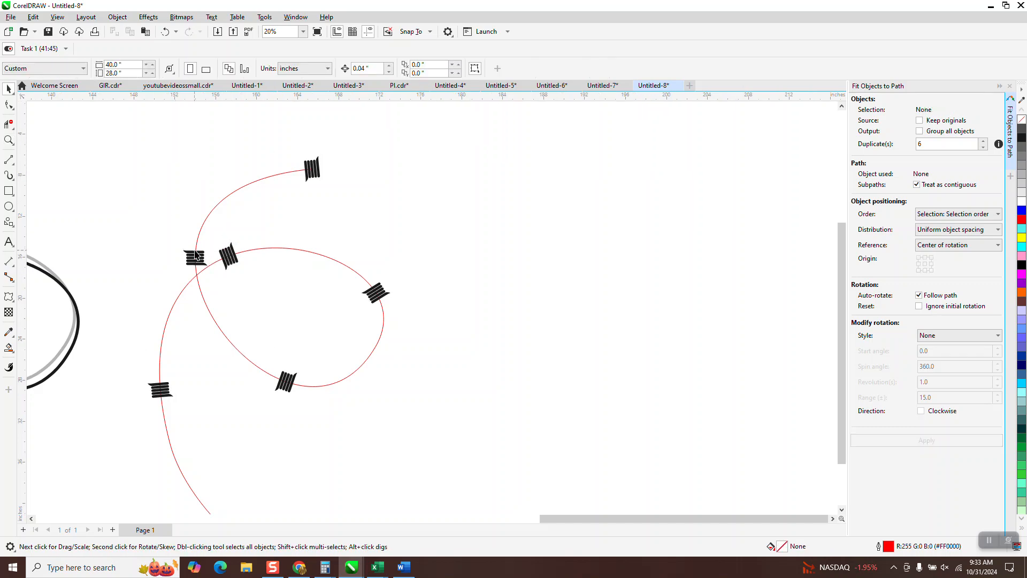
left_click_drag(196, 259, 201, 232)
Step: Rotate the repositioned barb to about 244° so that its bars wrap squarely across the red curve
left_click(9, 141)
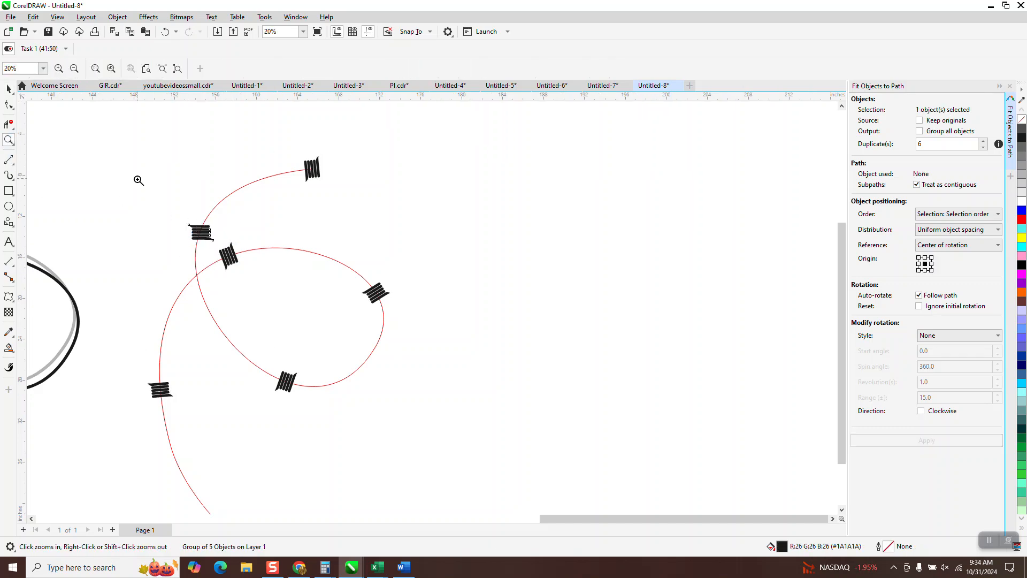
left_click_drag(137, 179, 330, 313)
left_click(9, 89)
left_click(316, 251)
left_click(316, 252)
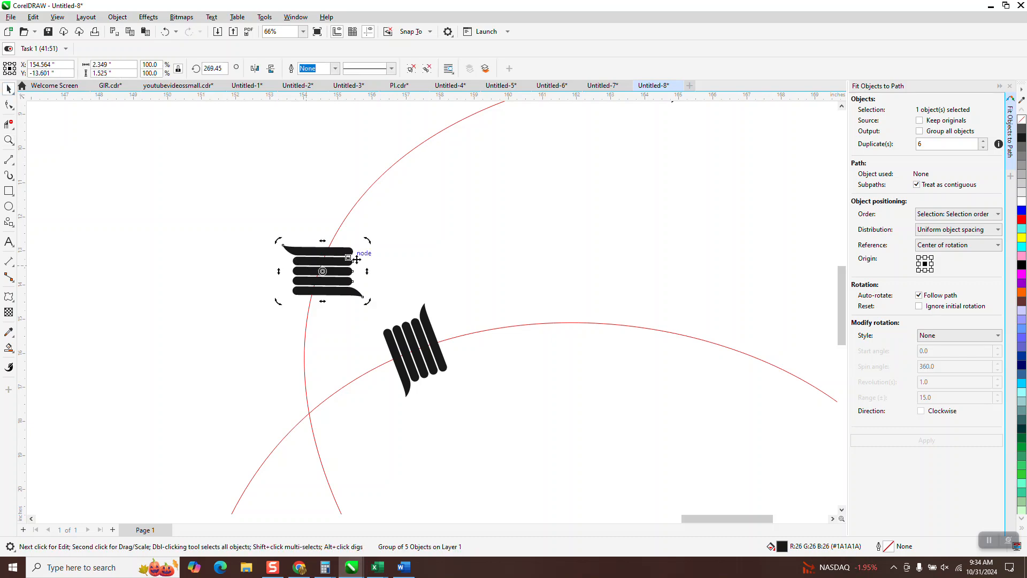
left_click_drag(375, 251, 384, 274)
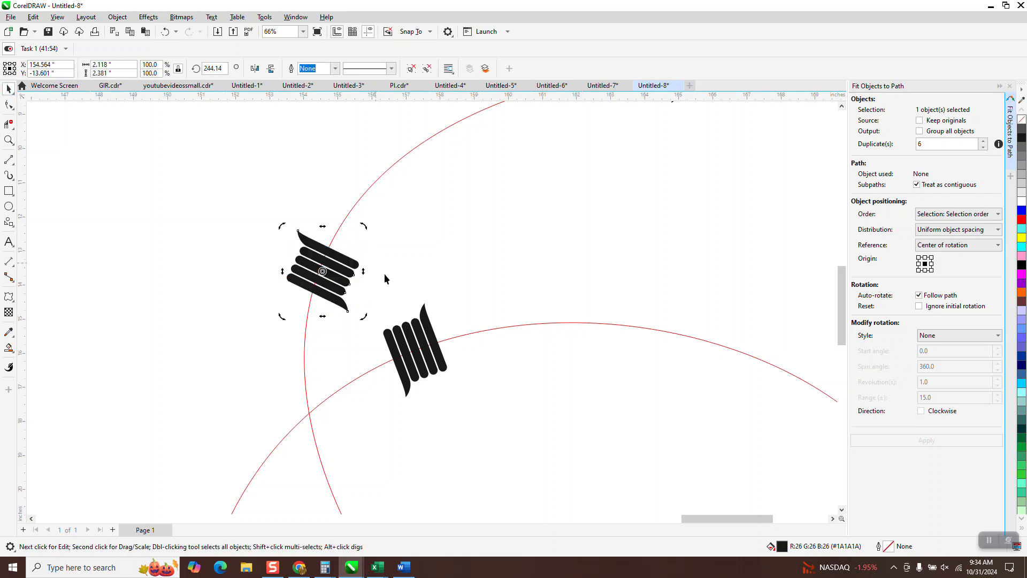
left_click(400, 261)
Step: Move the barb at the red curve's upper end about 2 in inward along the path and rotate it to about 190°
scroll(400, 261, "down", 5)
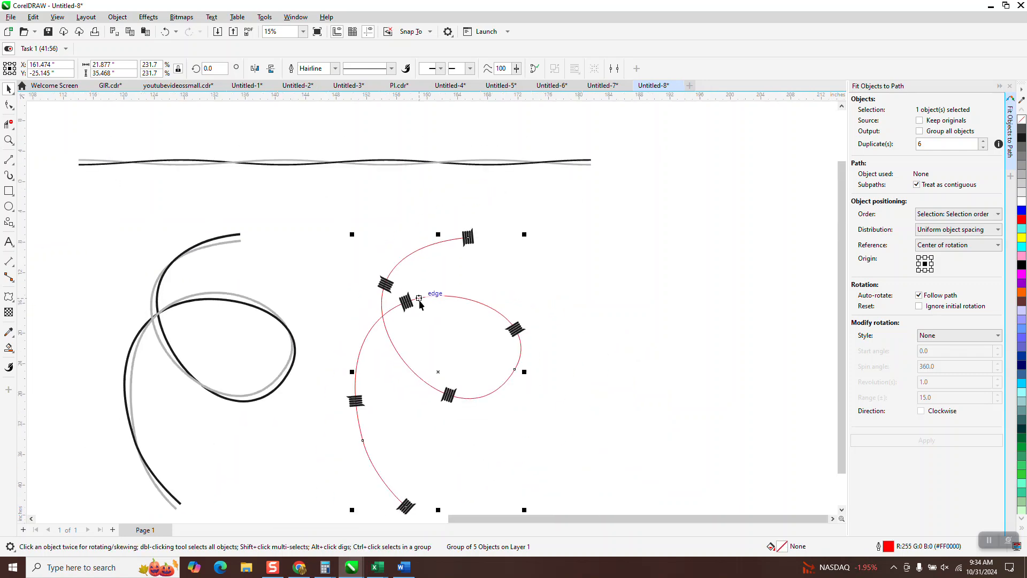
scroll(408, 300, "down", 1)
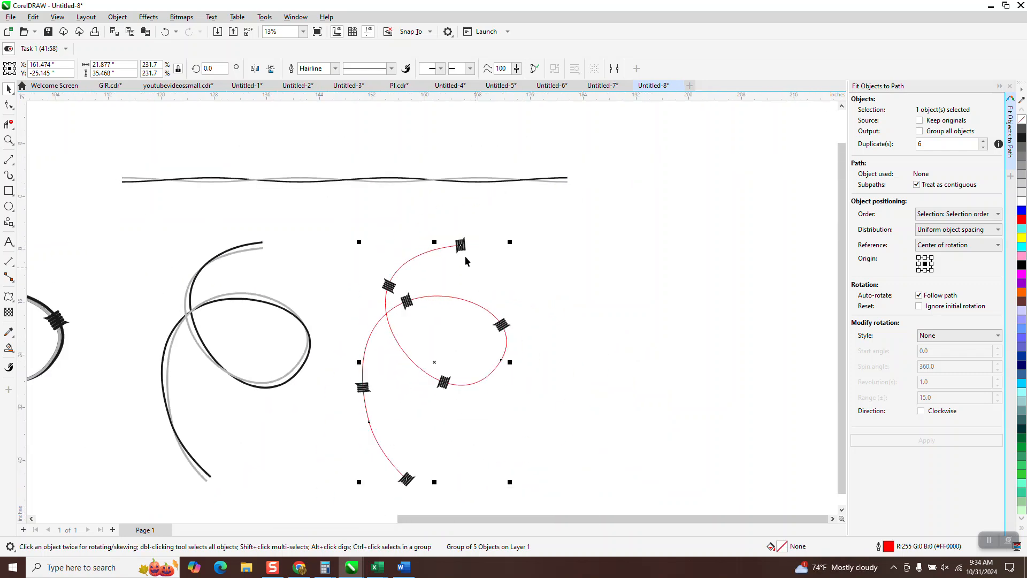
left_click(9, 140)
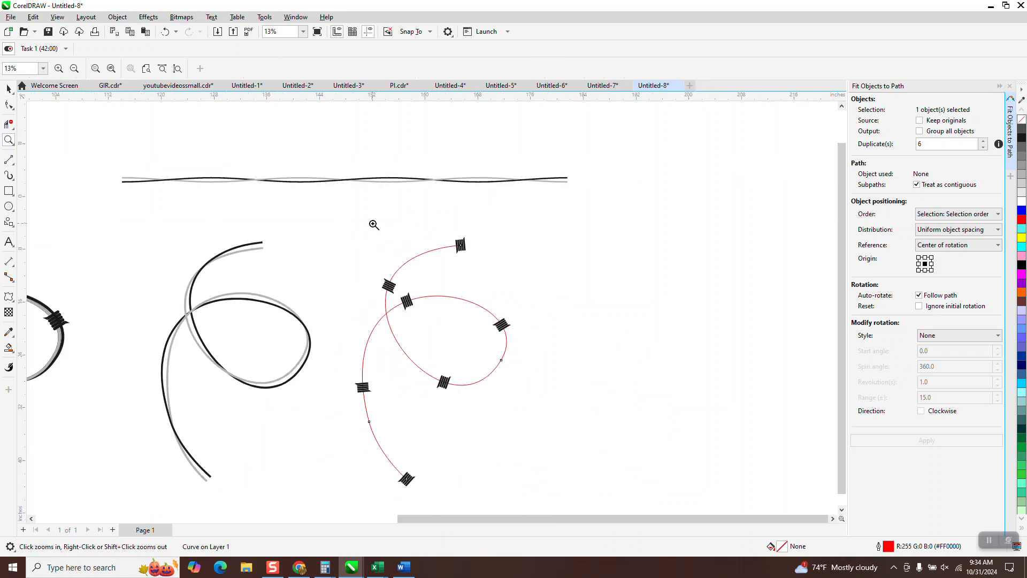
left_click_drag(407, 223, 539, 292)
left_click(9, 88)
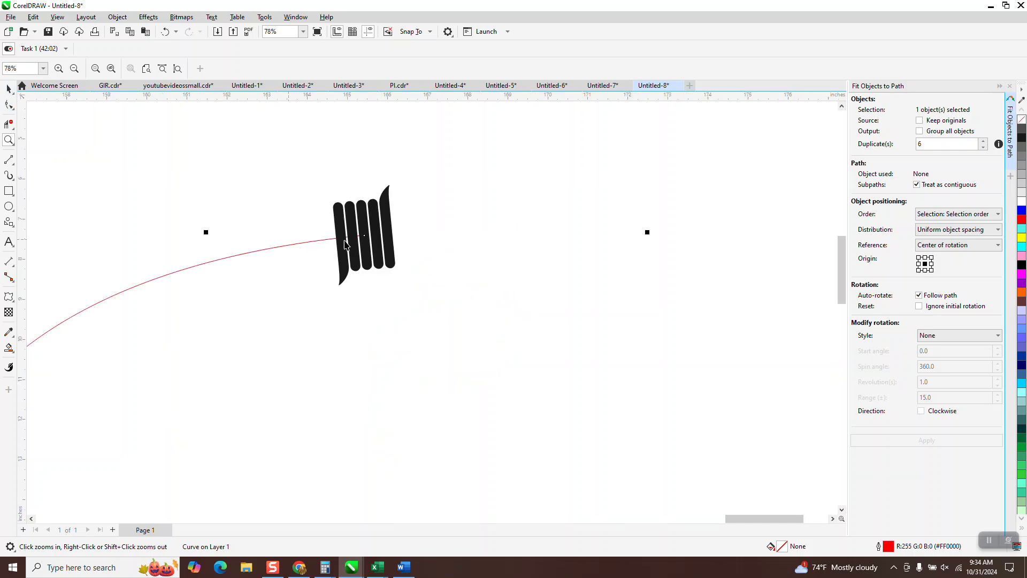
left_click(382, 203)
left_click_drag(365, 235, 297, 245)
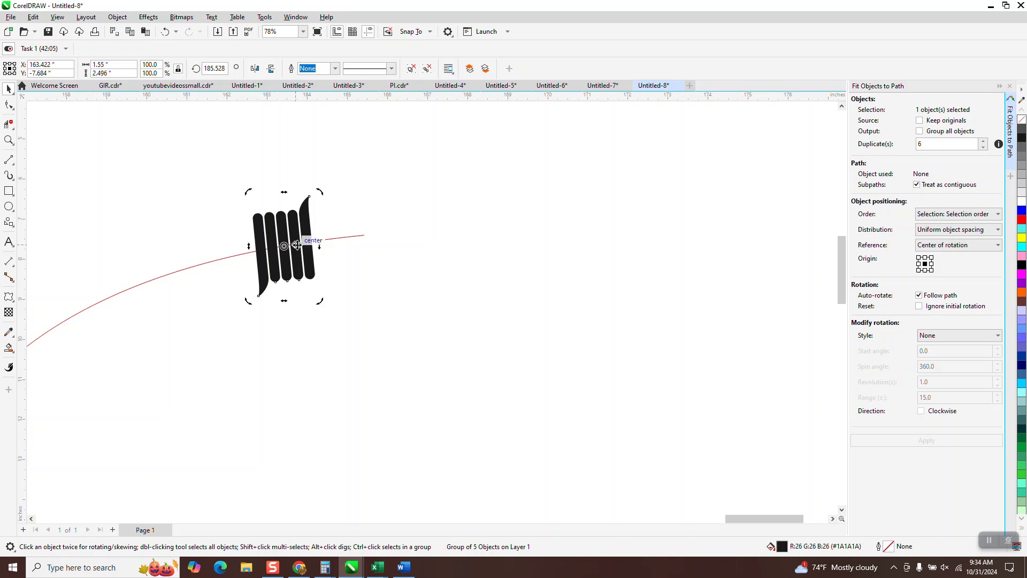
left_click_drag(319, 192, 315, 187)
Step: Move the barb at the red curve's lower end about 1 in inward along the path, leaving the curve's tip exposed
scroll(351, 179, "down", 2)
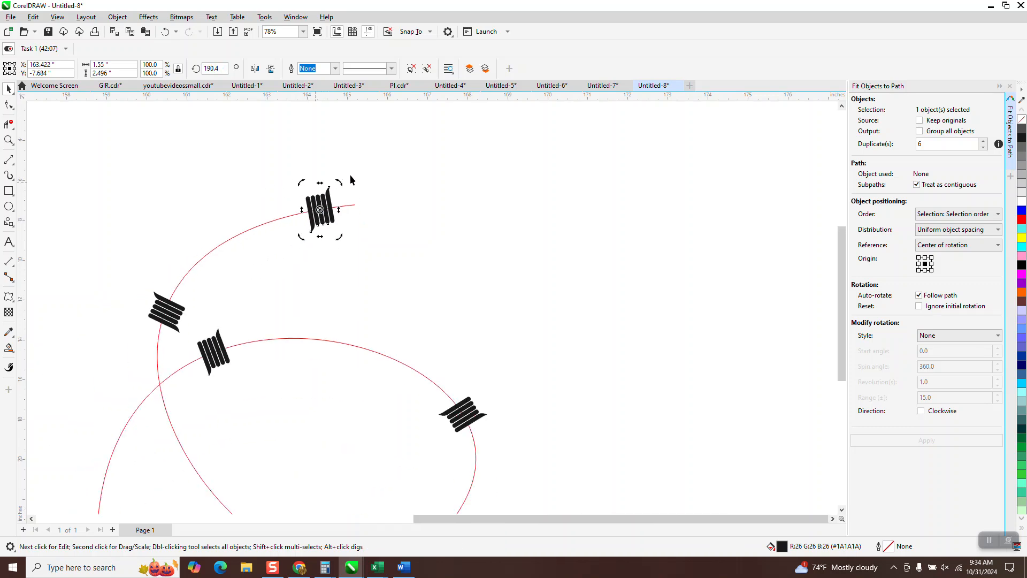
scroll(351, 180, "down", 5)
left_click(9, 140)
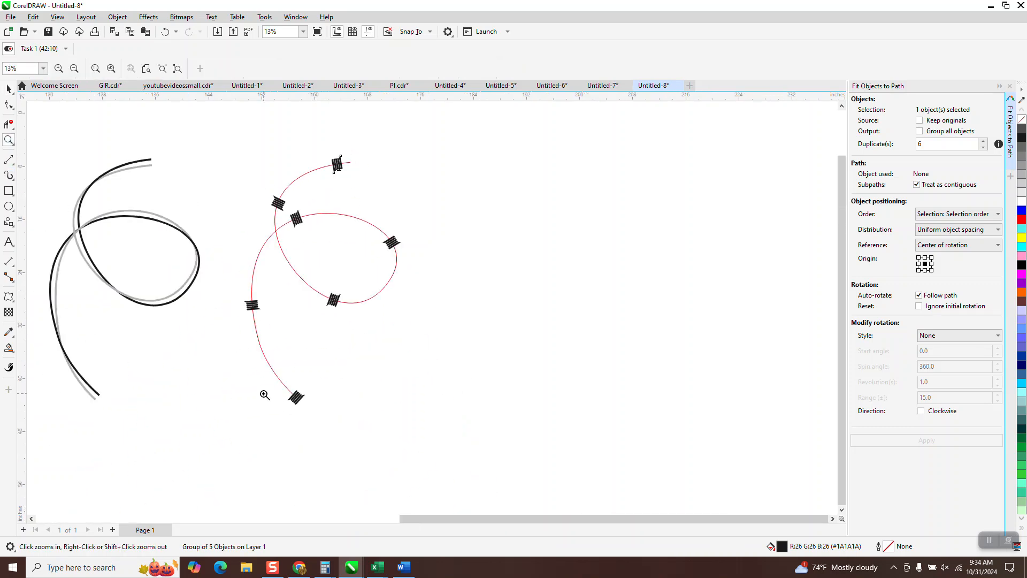
left_click_drag(265, 395, 354, 426)
left_click(9, 105)
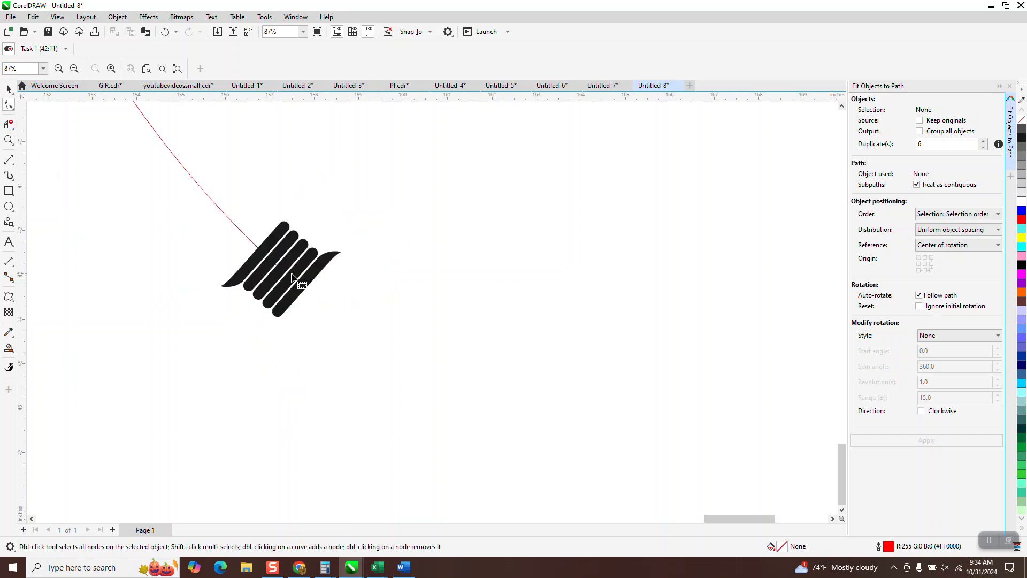
left_click(9, 89)
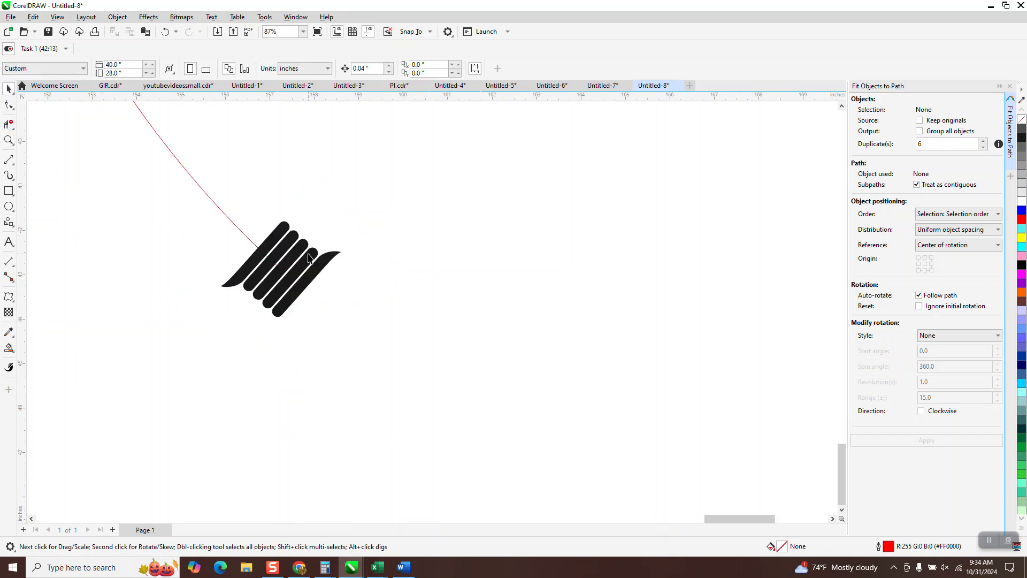
left_click_drag(308, 258, 272, 223)
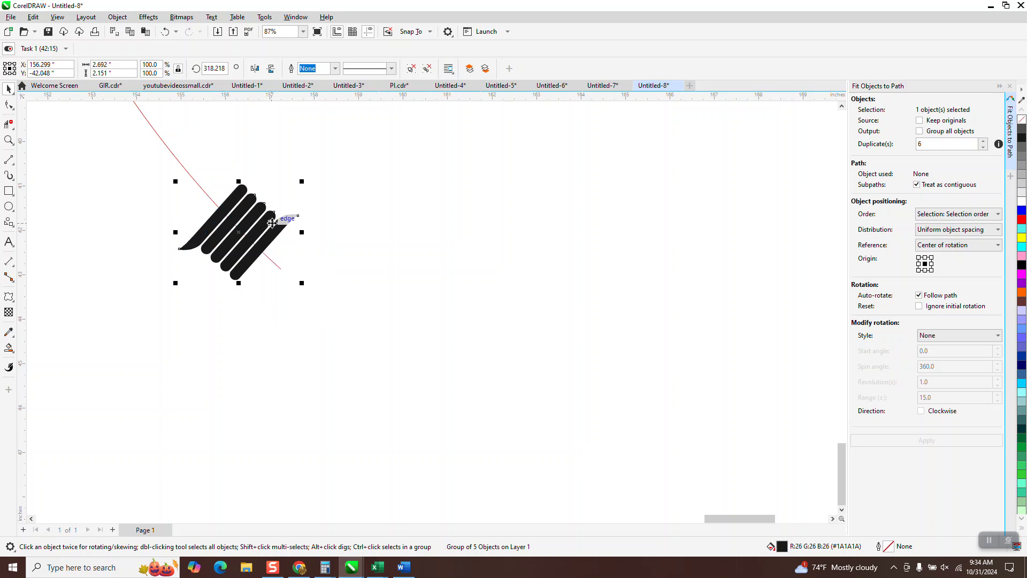
Step: Set the nudge distance to 10 in and shift the red curve three nudges to the right, away from the barbs
scroll(309, 289, "down", 6)
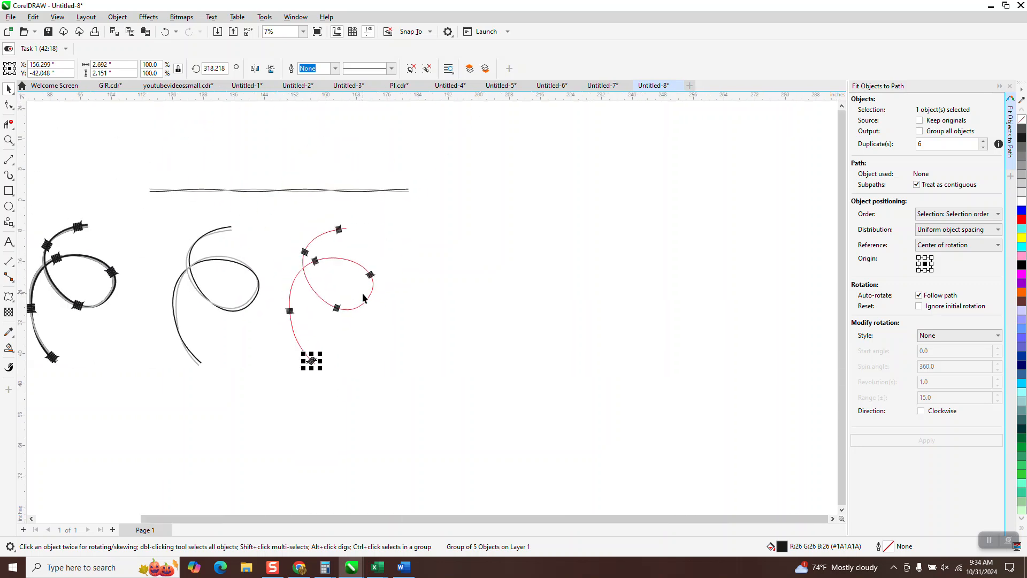
left_click(435, 223)
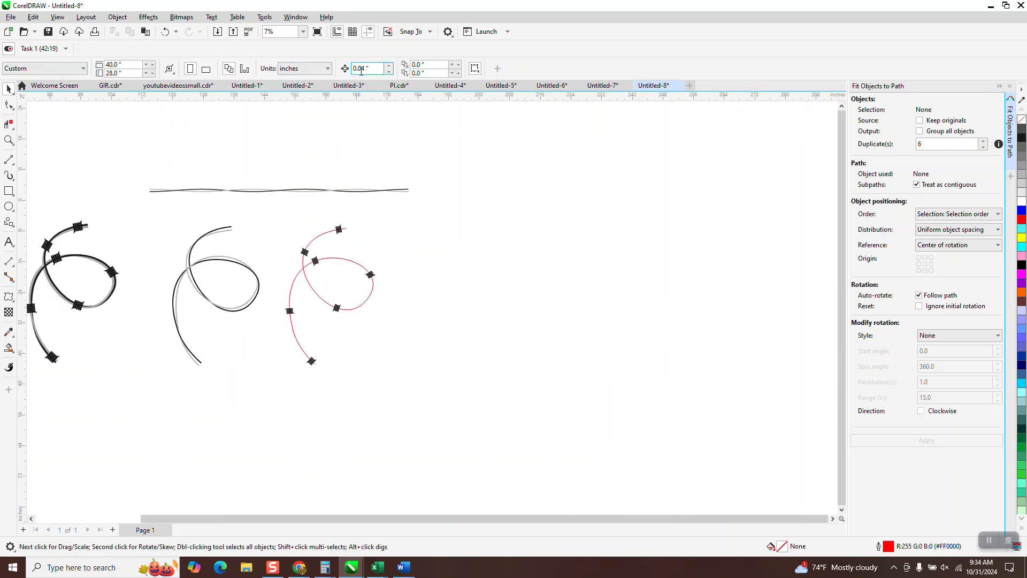
type("10")
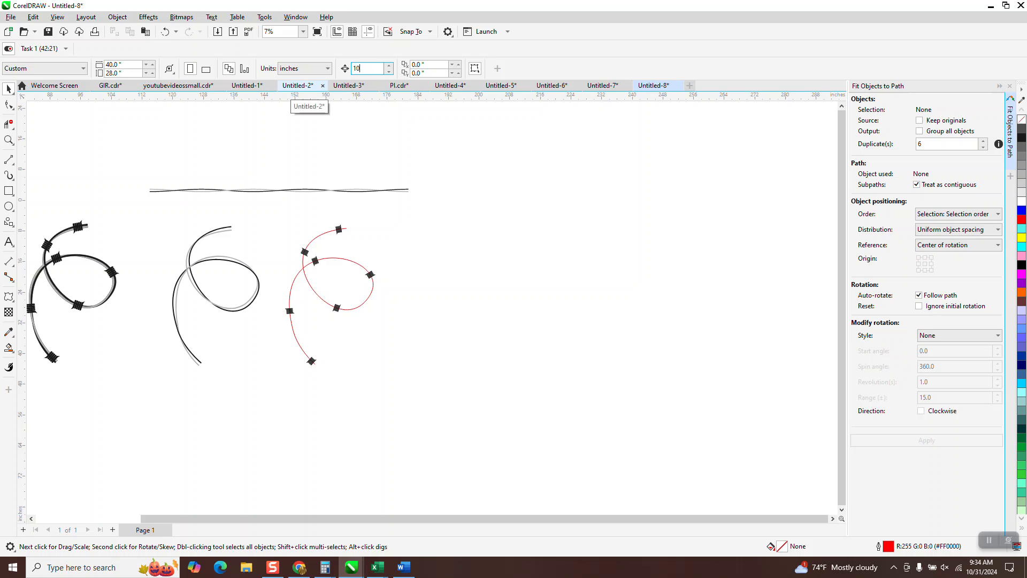
left_click(342, 260)
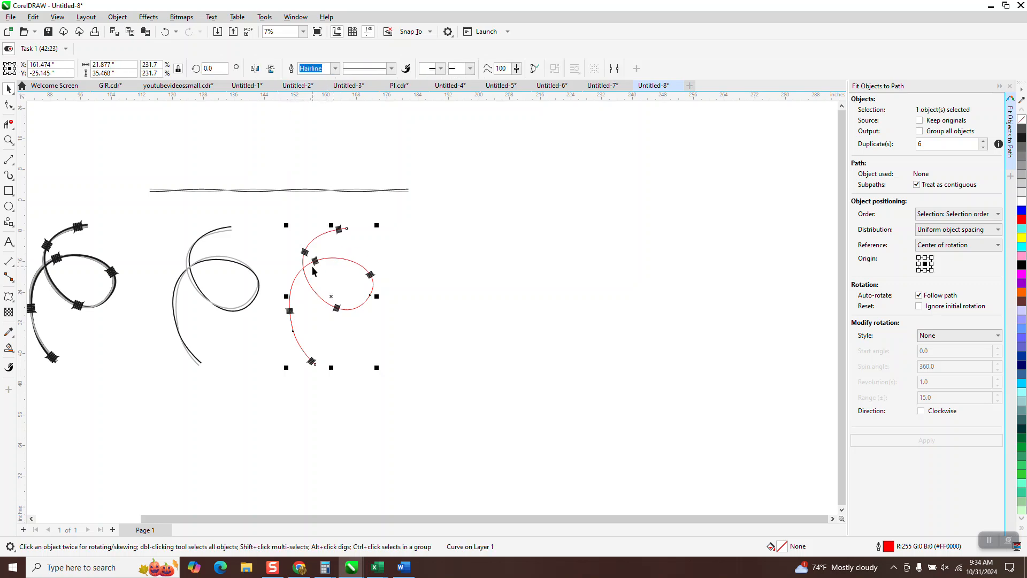
key("Right")
key("Right")
key("Right")
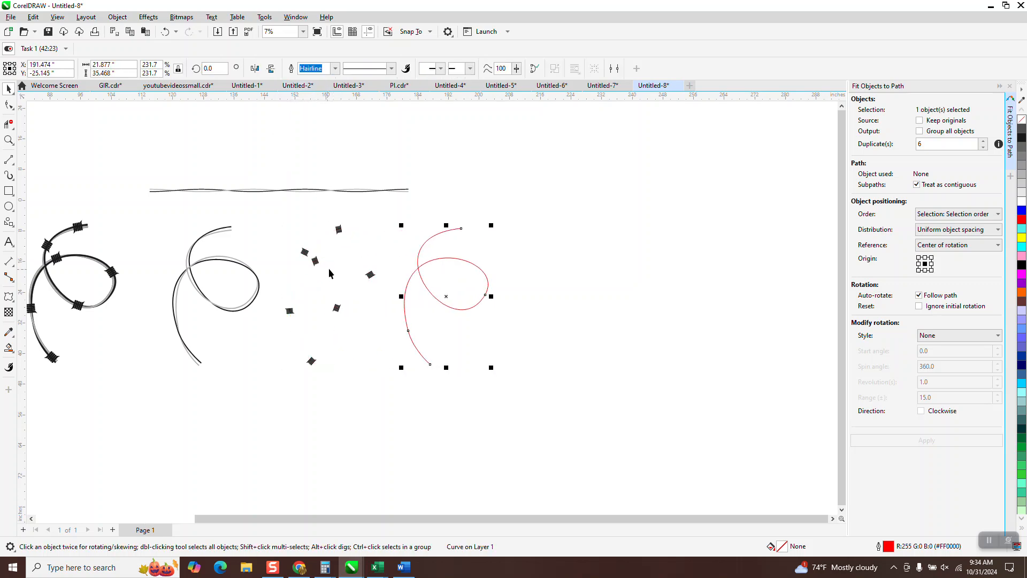
Step: Select all seven barbs and shift them three 10 in nudges to the left onto the twisted-wire curve
left_click_drag(397, 211, 359, 365)
left_click_drag(284, 407, 268, 413)
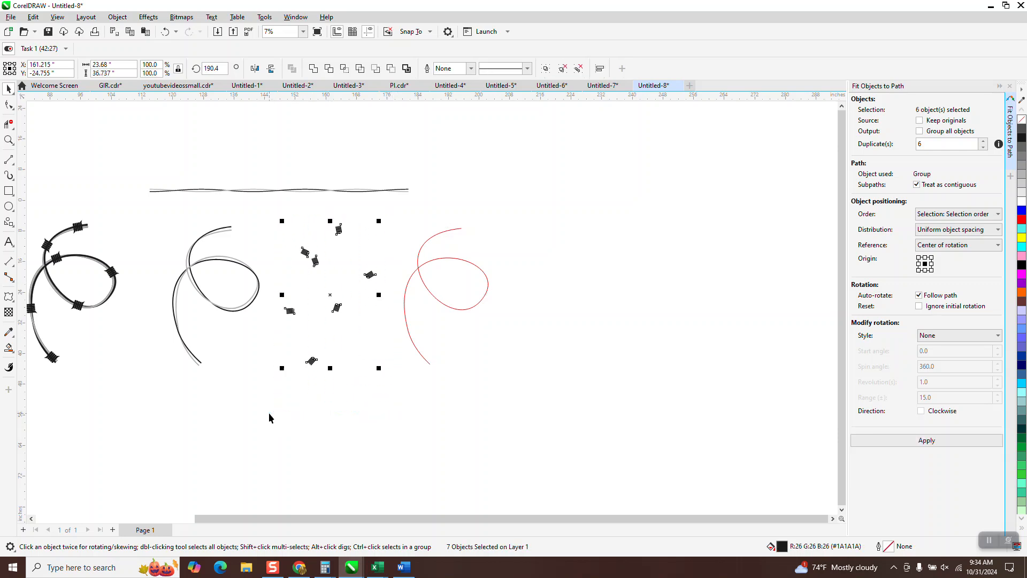
key("Left")
key("Left")
key("Left")
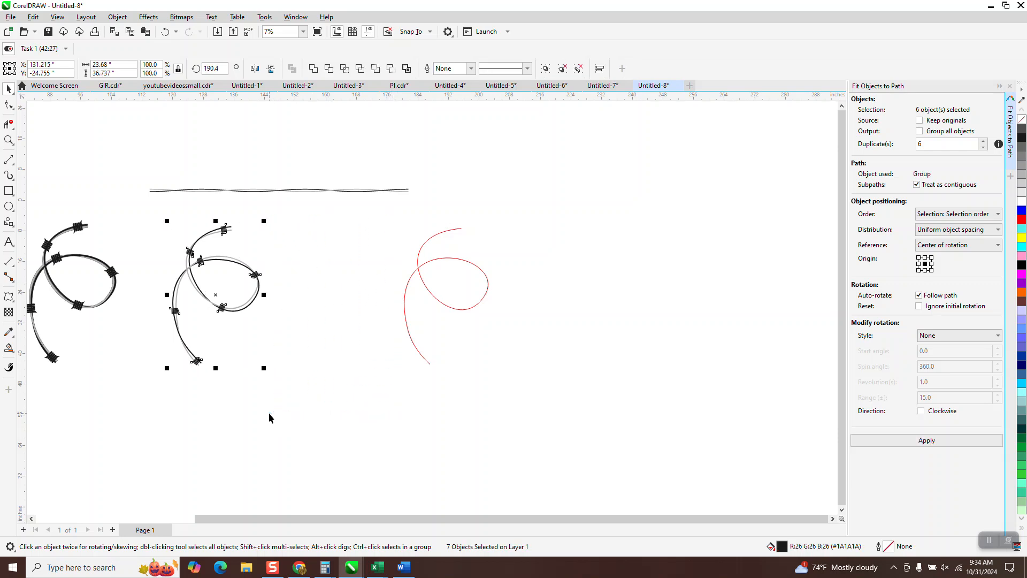
Step: Move the barb above the wire's crossing about 2.5 in further up along the twisted wire
left_click(9, 140)
left_click_drag(162, 228, 301, 326)
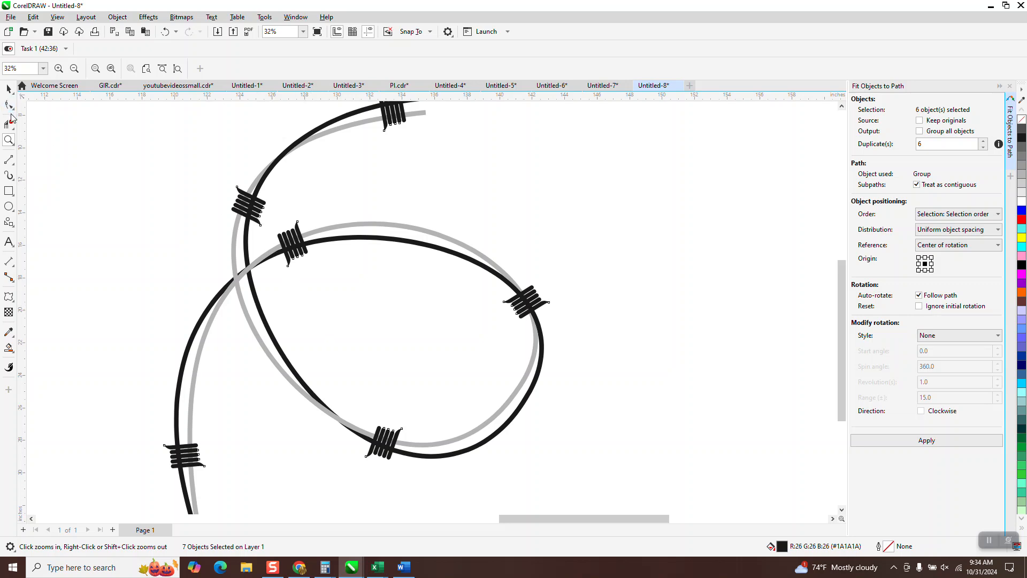
left_click_drag(215, 178, 390, 287)
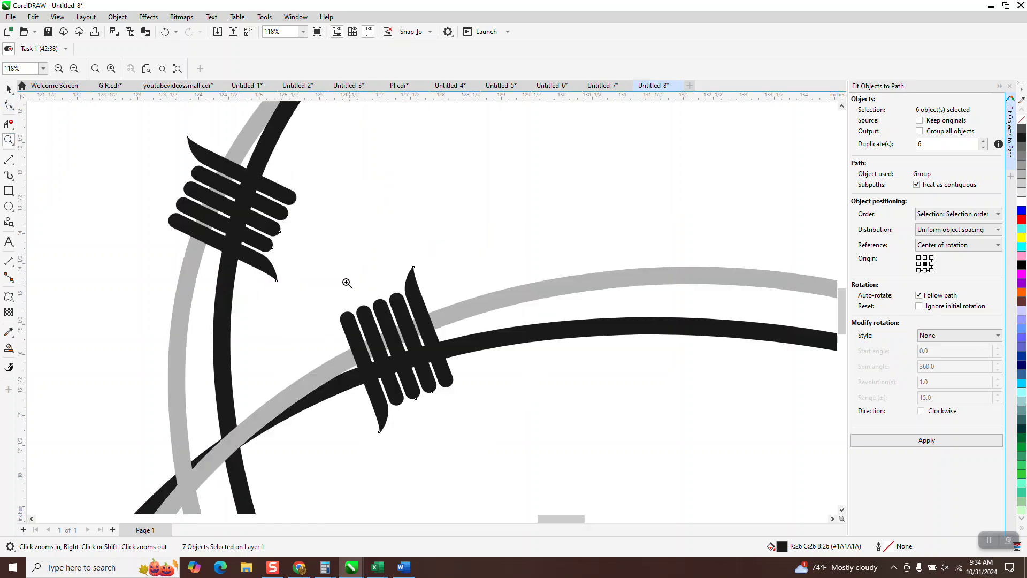
scroll(225, 285, "down", 1)
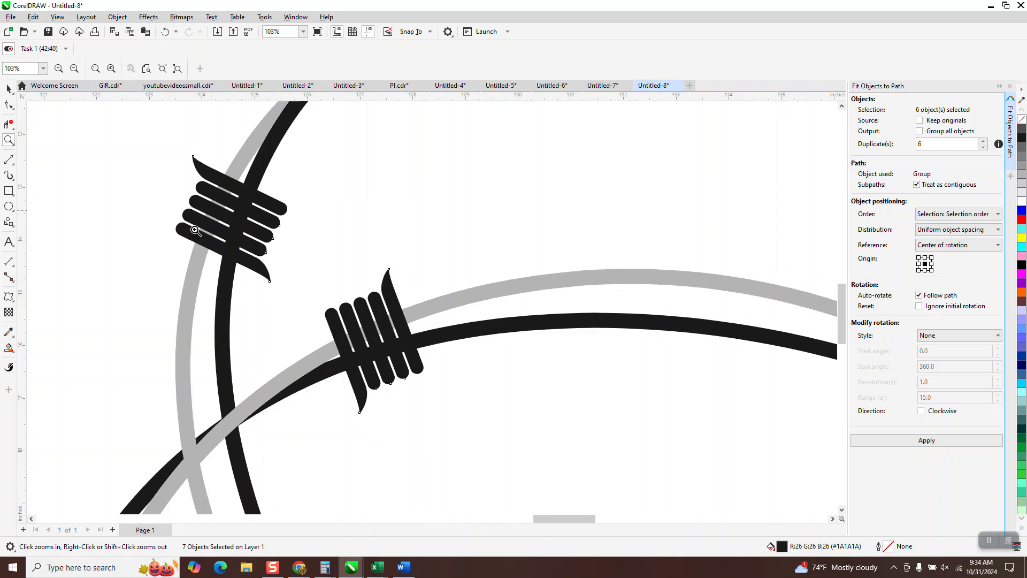
scroll(197, 230, "down", 3)
scroll(254, 231, "down", 1)
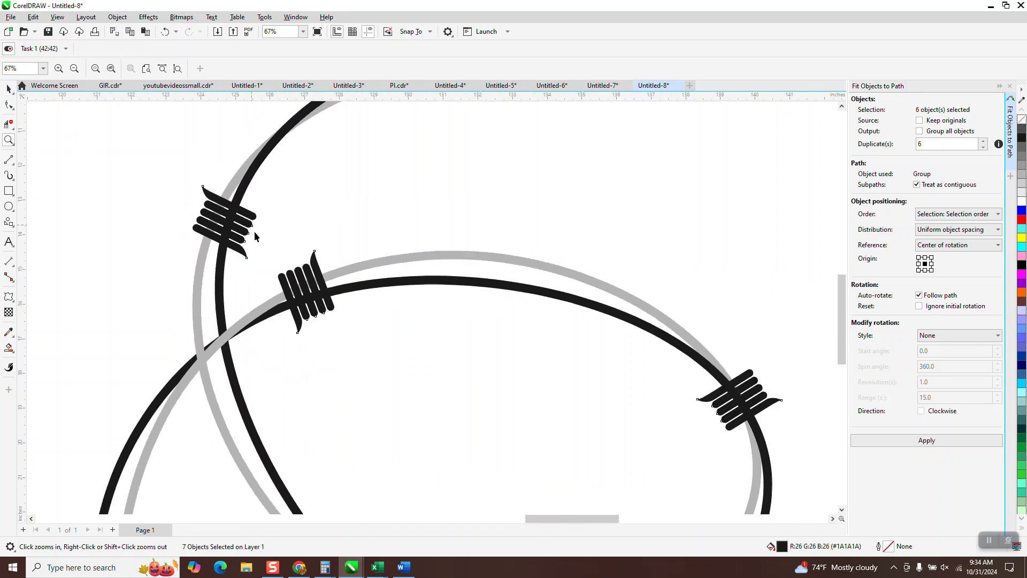
key("space")
left_click(271, 216)
left_click(250, 221)
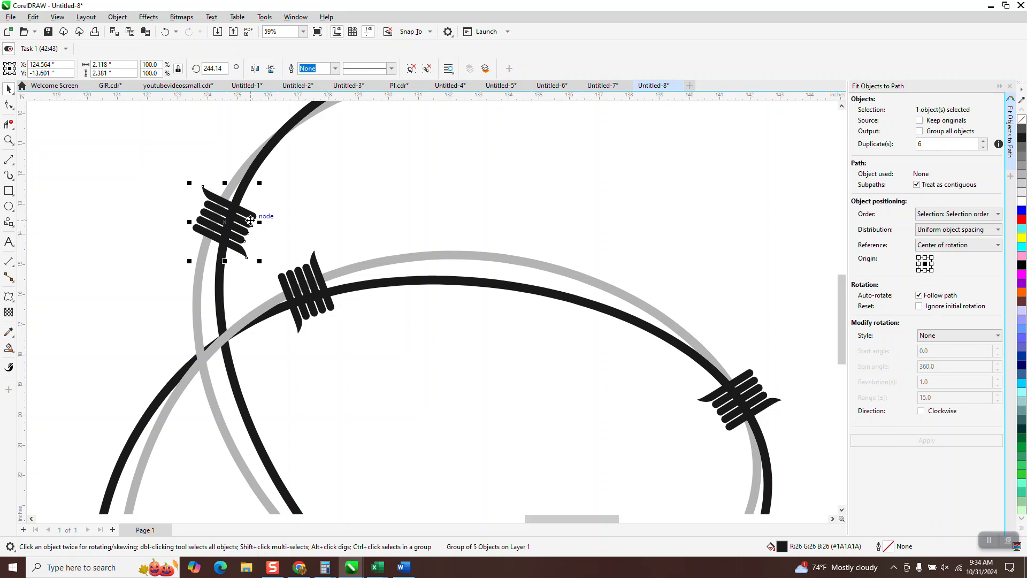
left_click_drag(250, 220, 301, 130)
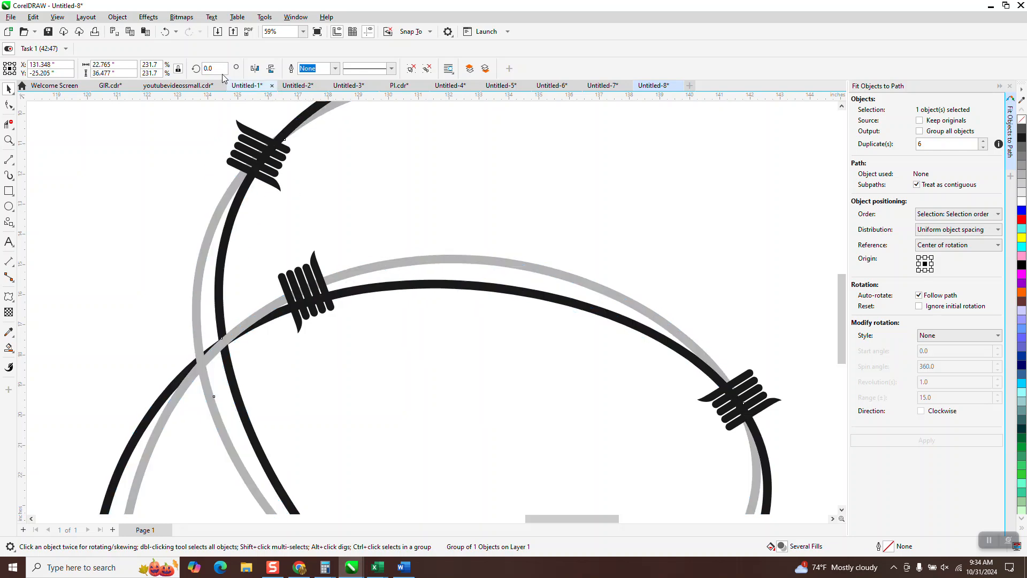
left_click(165, 32)
left_click(169, 136)
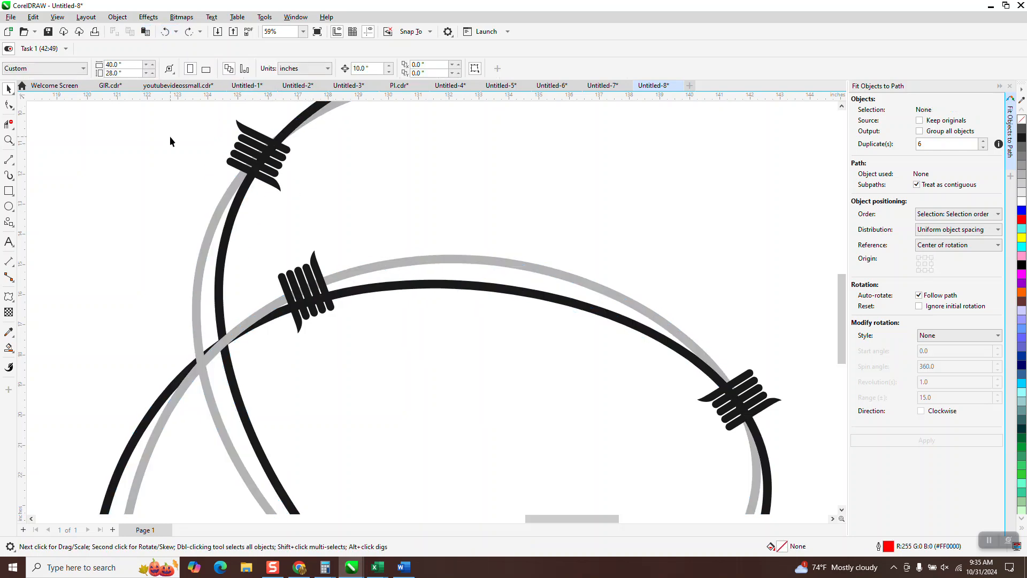
Step: Rotate the moved barb above the wire's crossing to about 228° and centre it across the two strands
left_click(262, 136)
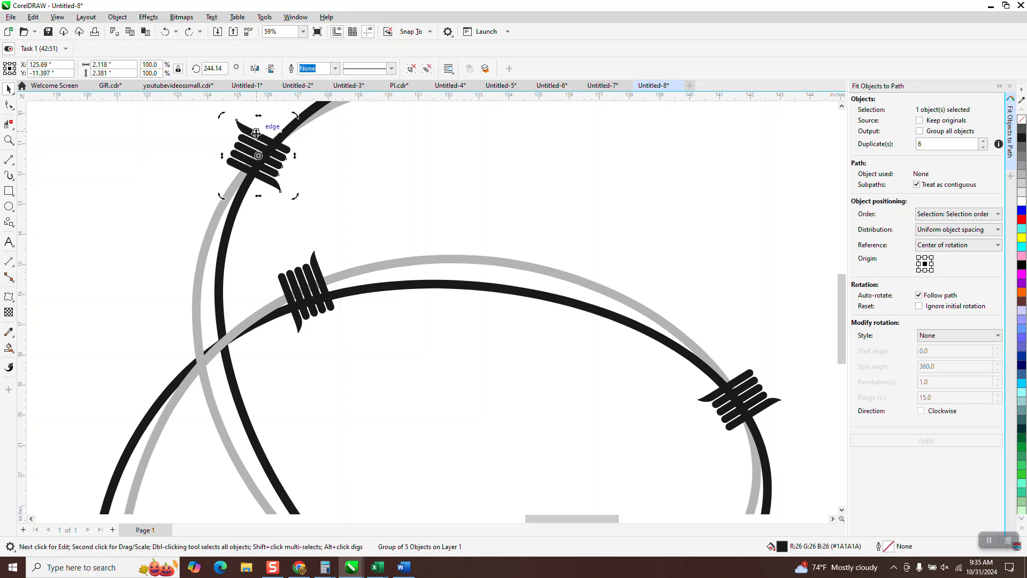
left_click_drag(302, 123, 301, 125)
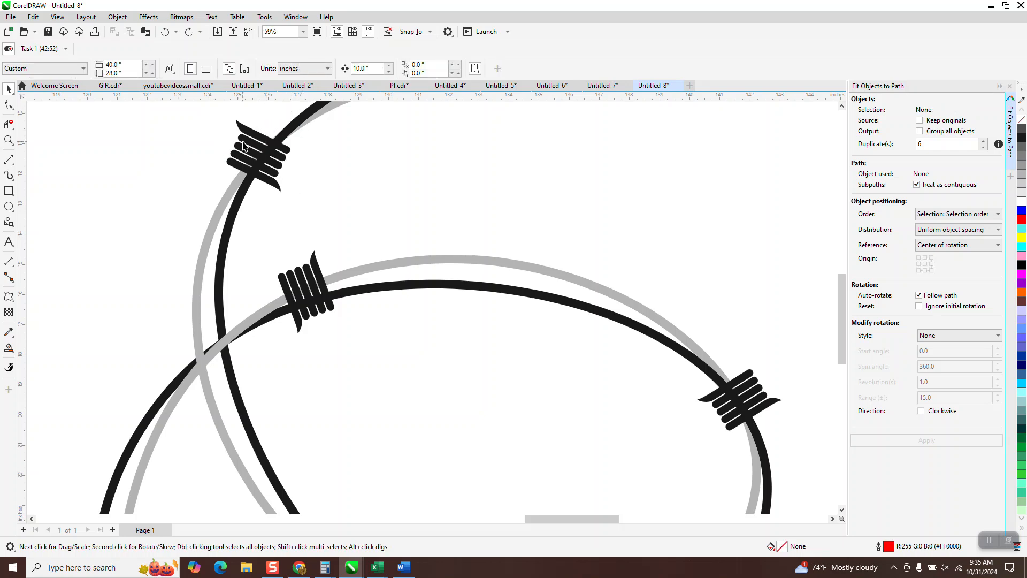
left_click(248, 140)
left_click(249, 139)
left_click_drag(223, 114, 237, 111)
left_click(304, 178)
left_click(281, 168)
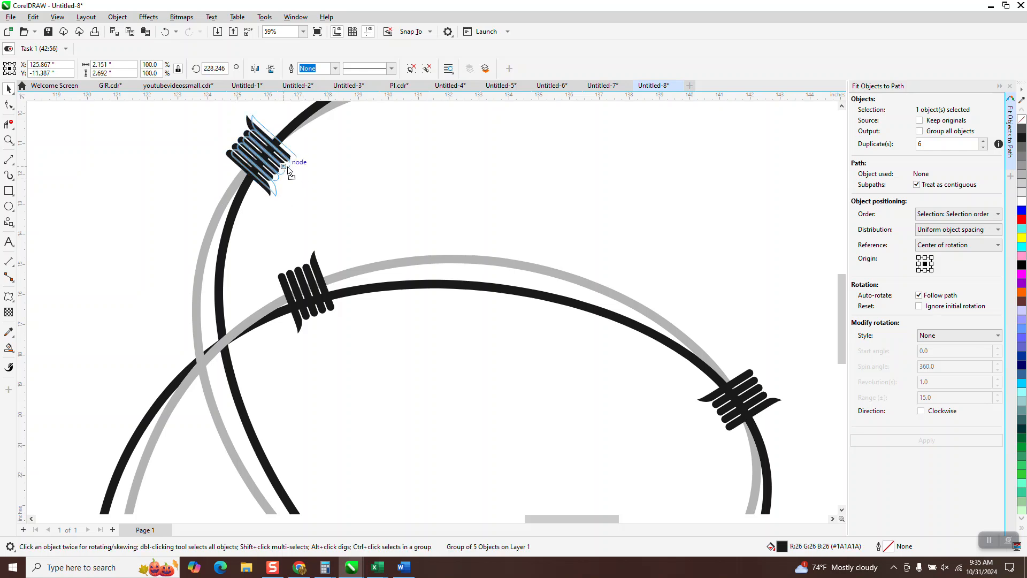
Step: Select the twisted-wire group at its lower end and ungroup all of it into separate strands
scroll(273, 163, "down", 5)
scroll(417, 210, "down", 1)
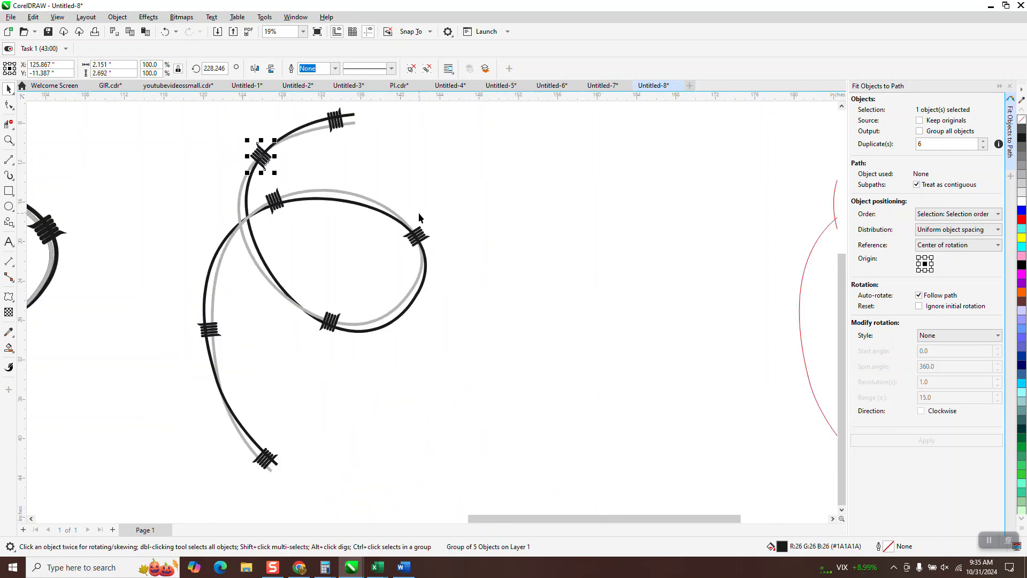
left_click(10, 140)
left_click_drag(341, 503, 342, 503)
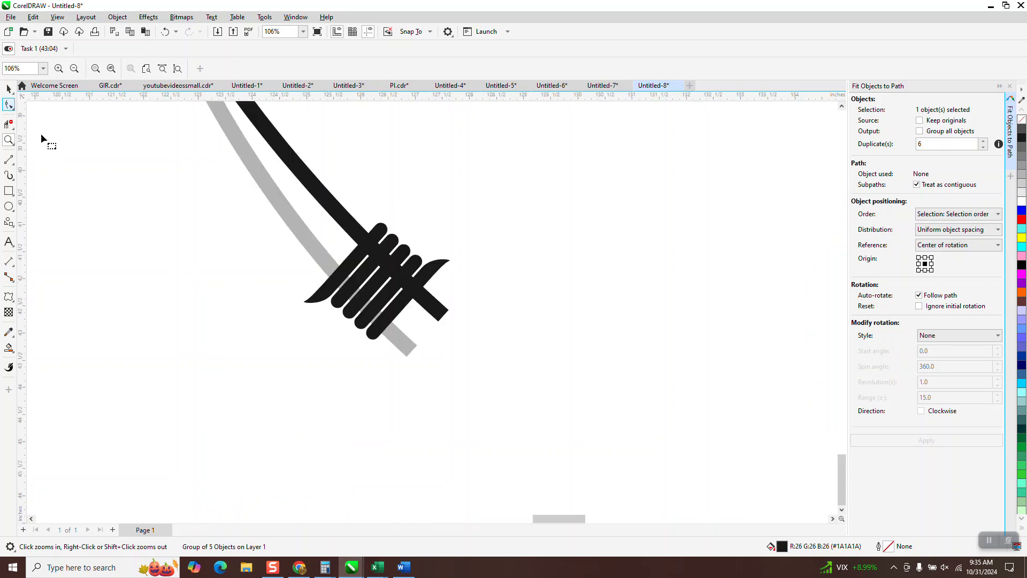
left_click(9, 105)
left_click(9, 89)
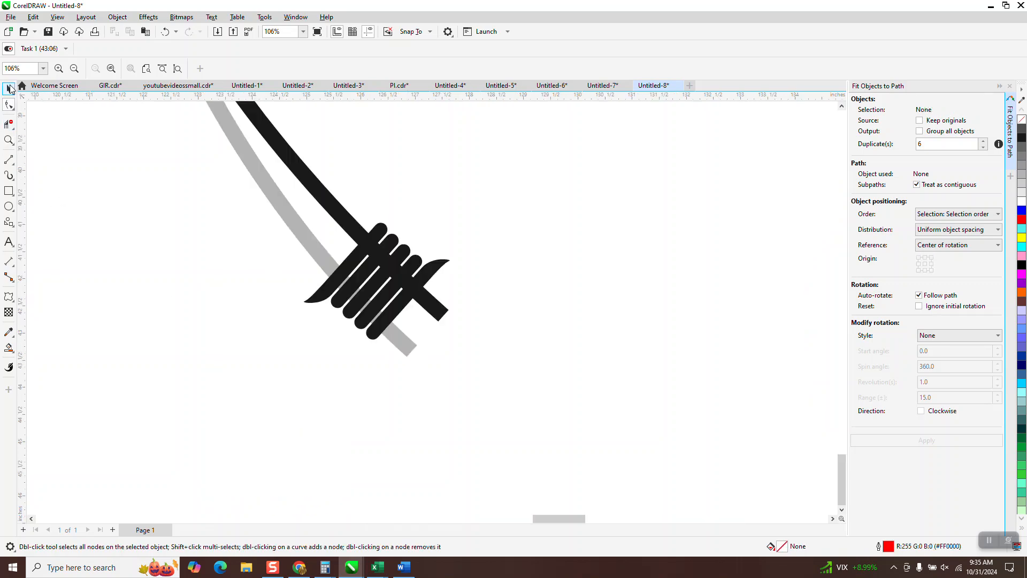
left_click(398, 341)
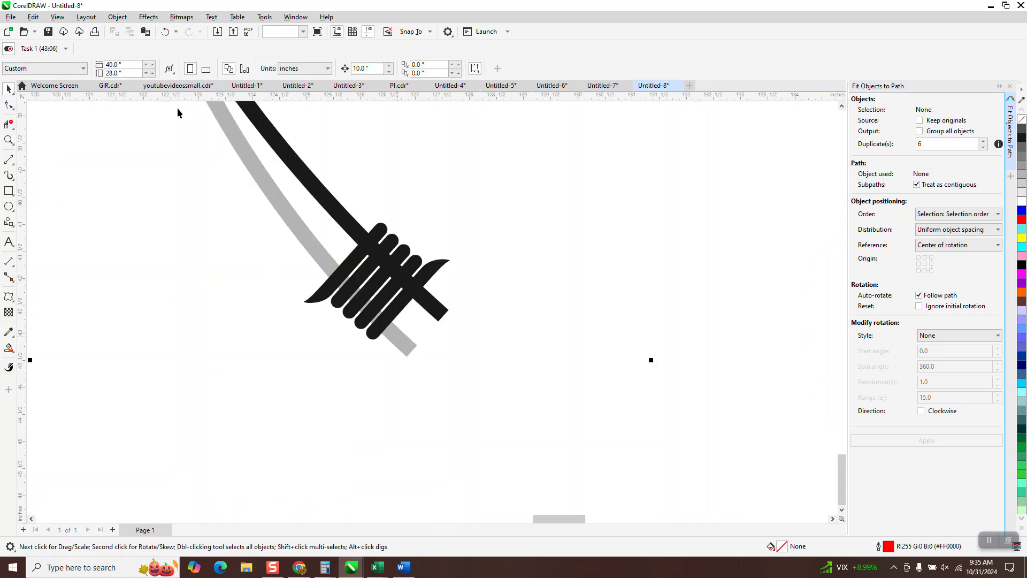
left_click(119, 21)
mouse_move(133, 201)
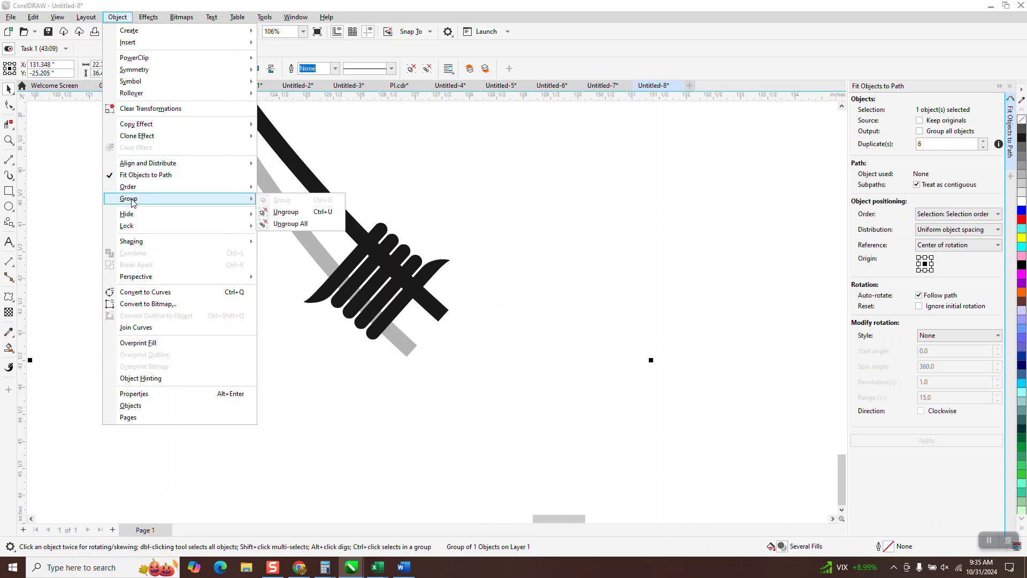
left_click(290, 224)
Step: Shift the two end nodes of the grey strand at the wire's lower end closer to the black strand
key("F10")
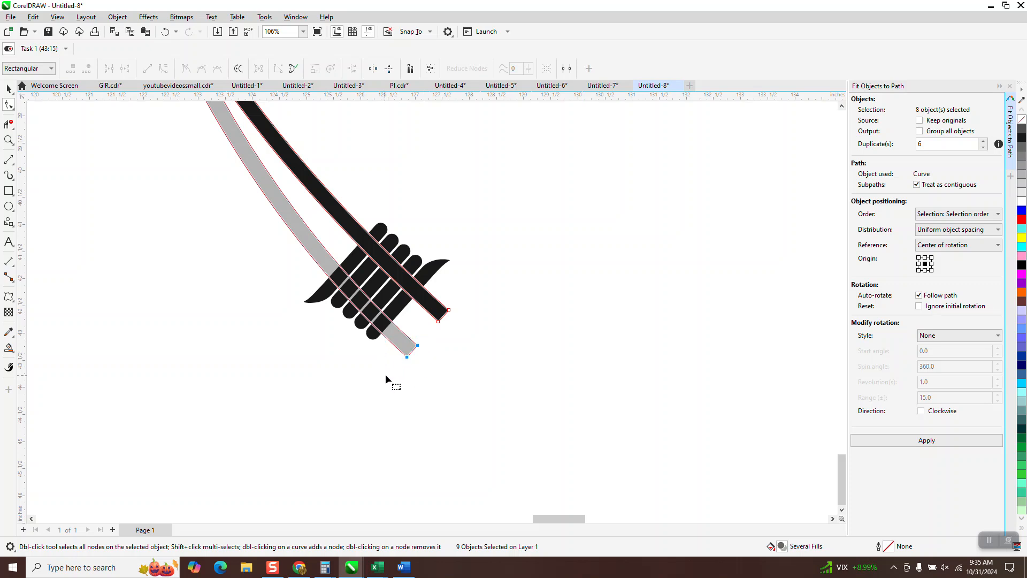
left_click_drag(407, 358, 423, 340)
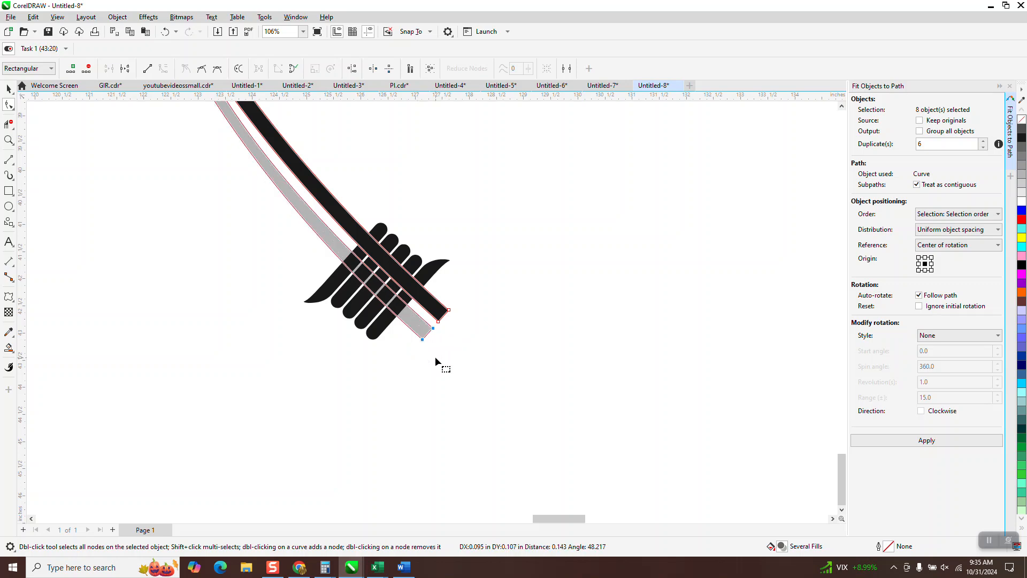
left_click(13, 94)
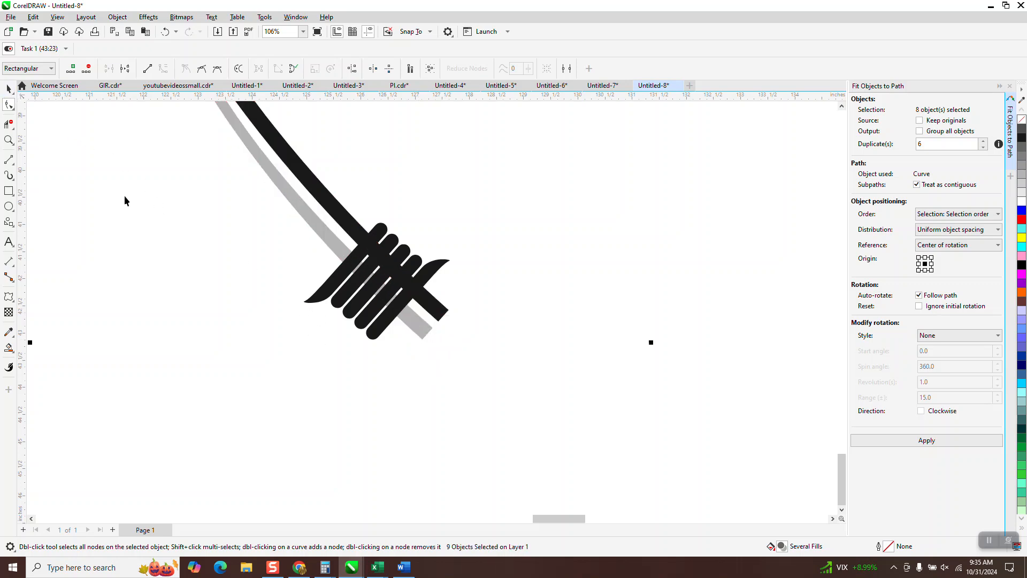
Step: Move the barb at the wire's lower end about 0.16 in to the right to centre it across both strands
key("space")
left_click(424, 263)
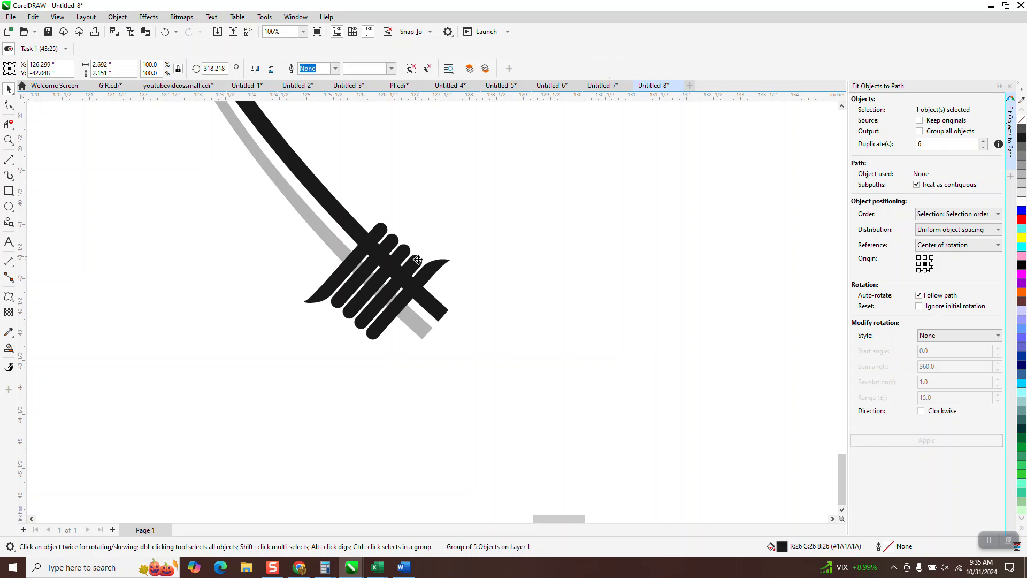
key("ctrl+z")
key("ctrl+z")
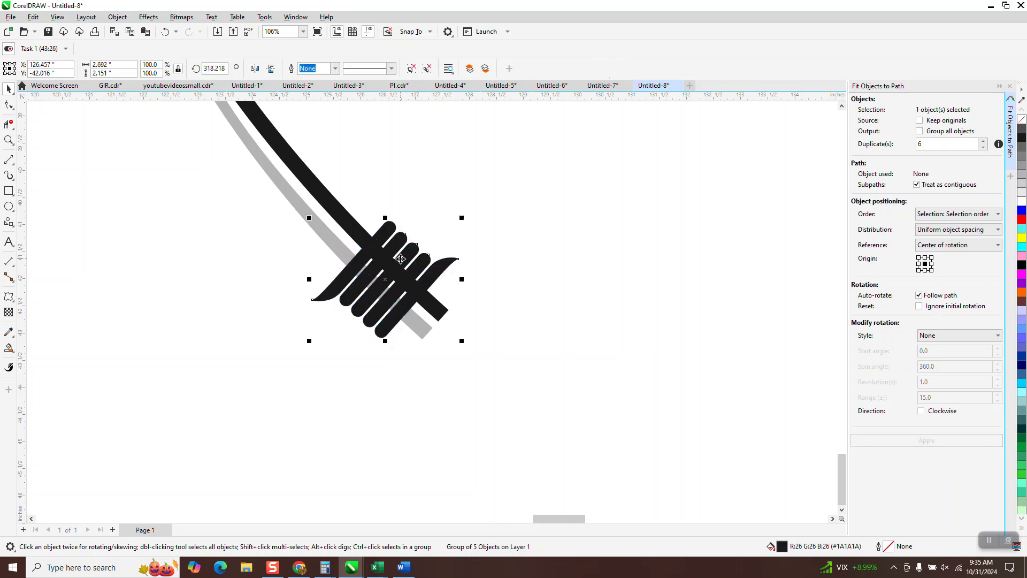
Step: Move the grey strand's four nodes just above the wire's outer left barb closer to the black strand
scroll(367, 407, "down", 5)
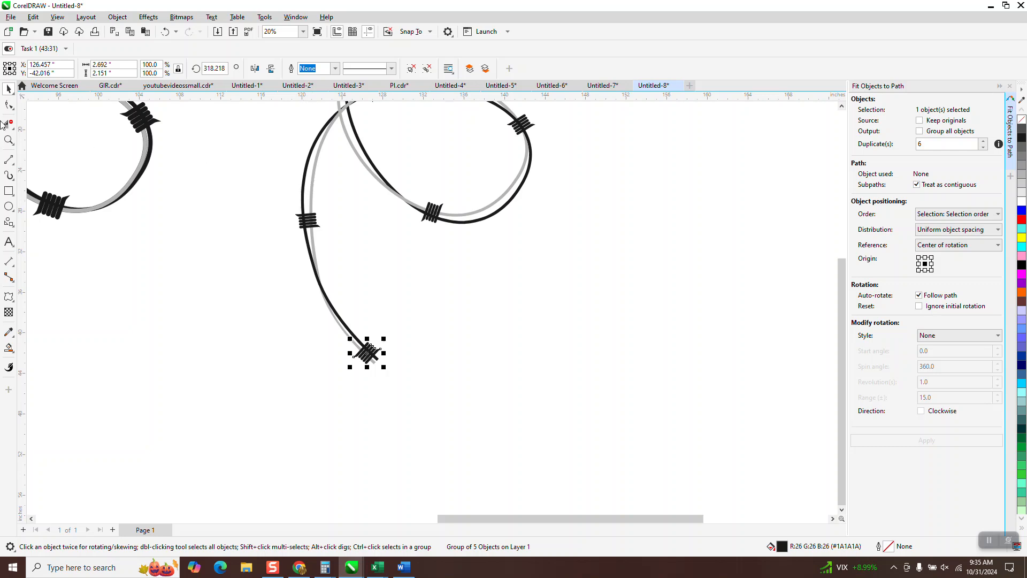
left_click(9, 140)
left_click_drag(305, 147, 416, 226)
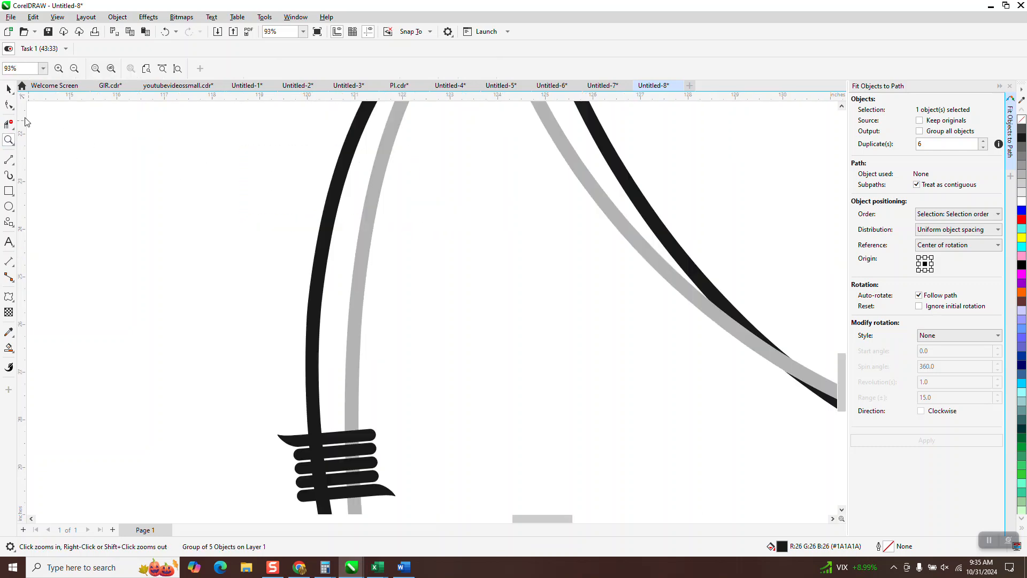
left_click(9, 105)
left_click(366, 224)
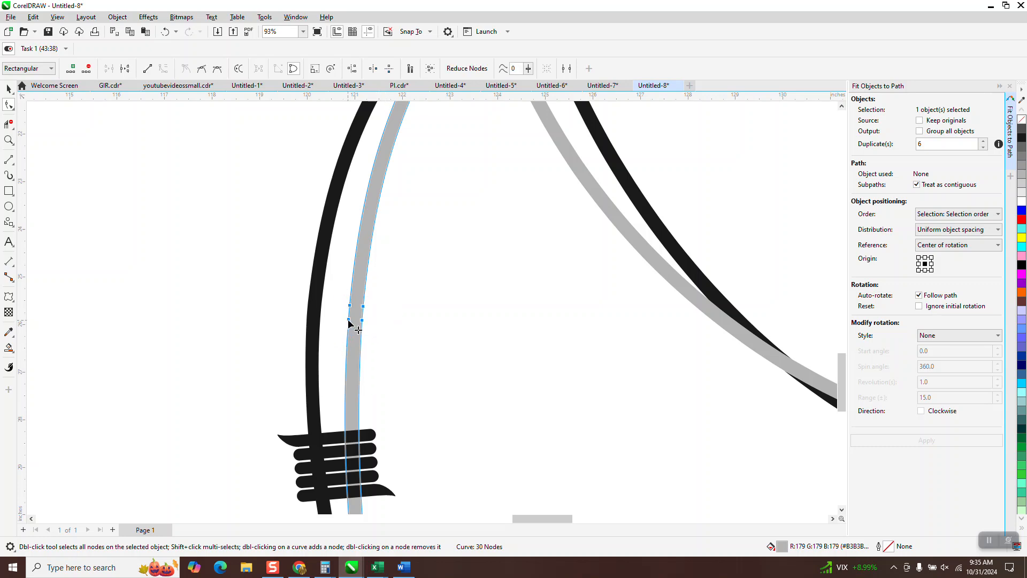
left_click_drag(348, 320, 330, 317)
Step: Examine the grey strand's path around the loop, the wire crossing and the barbs, and compare with the neighbouring barbed-wire version
scroll(107, 292, "down", 3)
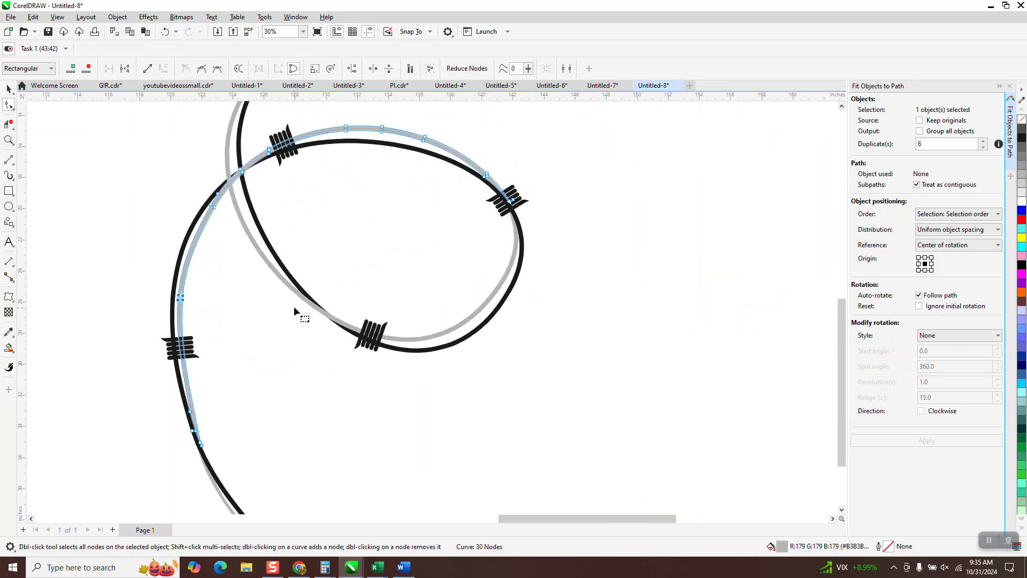
scroll(305, 298, "down", 2)
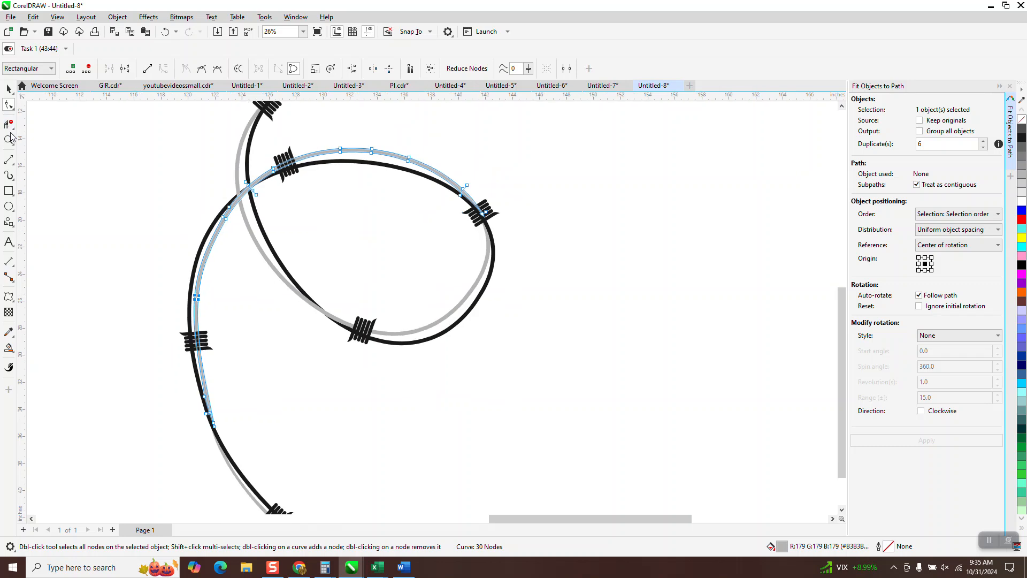
left_click(9, 140)
left_click_drag(217, 181, 270, 211)
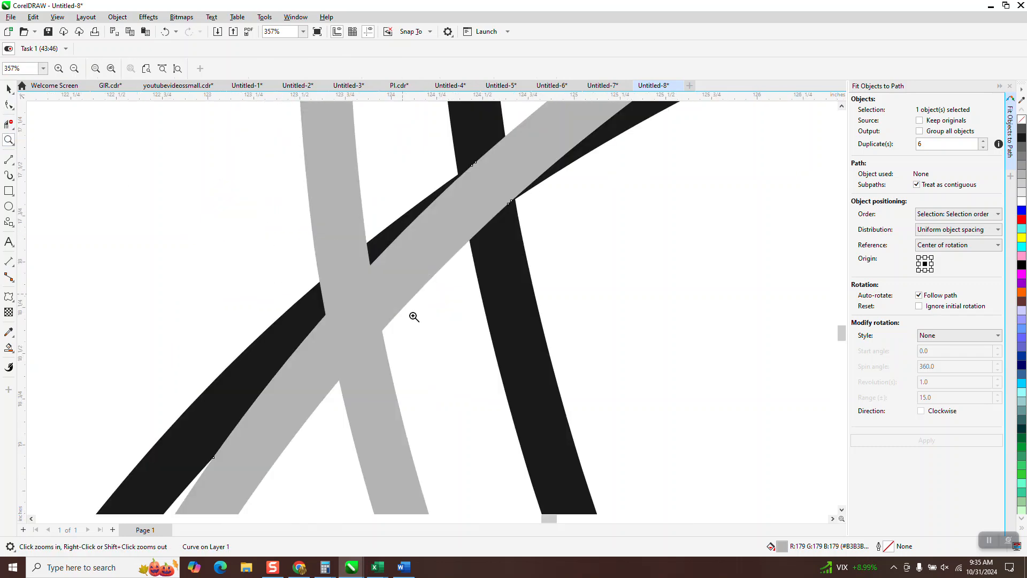
scroll(427, 252, "down", 3)
scroll(434, 273, "down", 5)
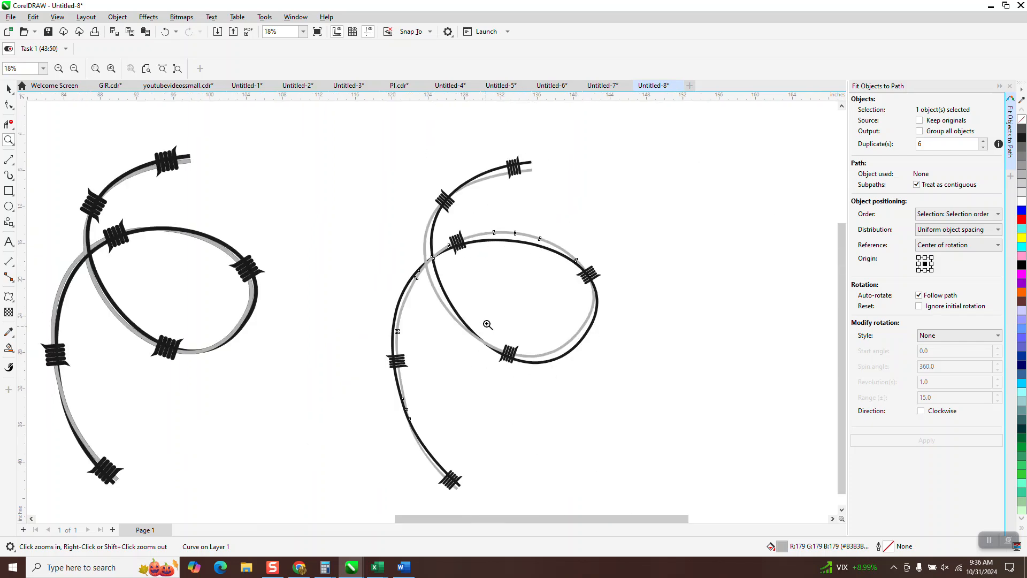
left_click_drag(487, 325, 455, 394)
scroll(451, 390, "down", 1)
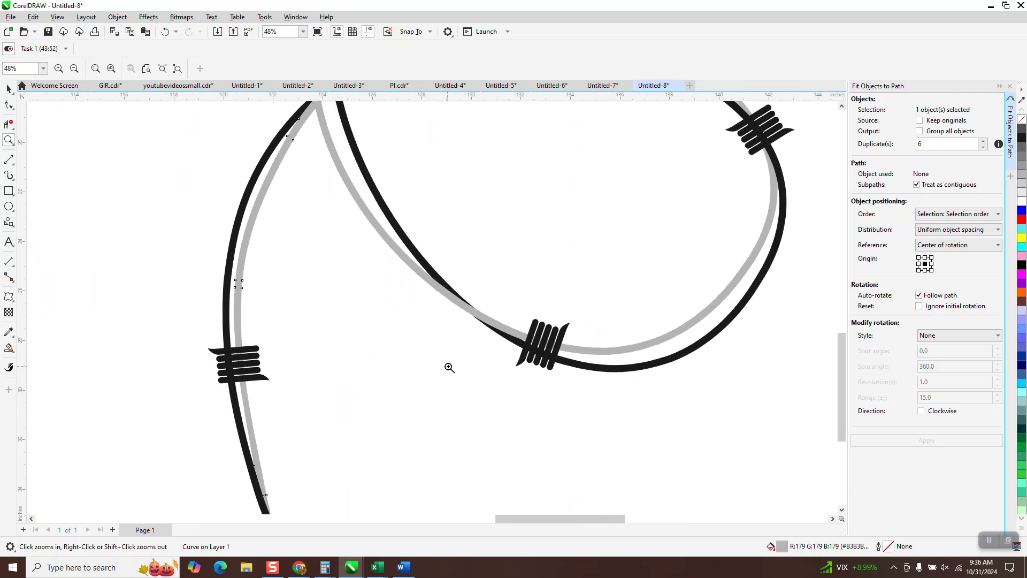
scroll(448, 366, "down", 2)
scroll(380, 370, "up", 1)
left_click(9, 88)
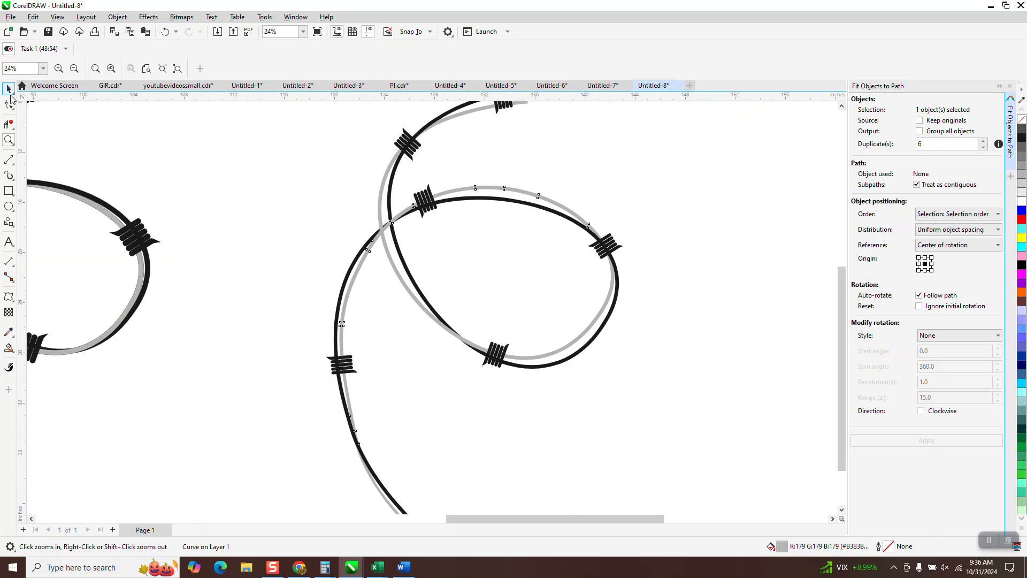
scroll(245, 164, "down", 2)
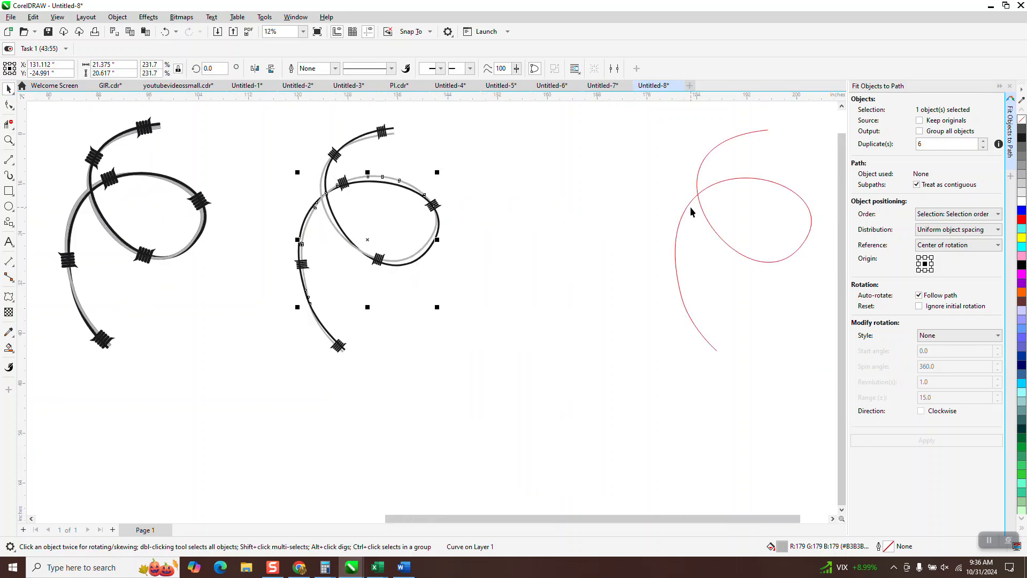